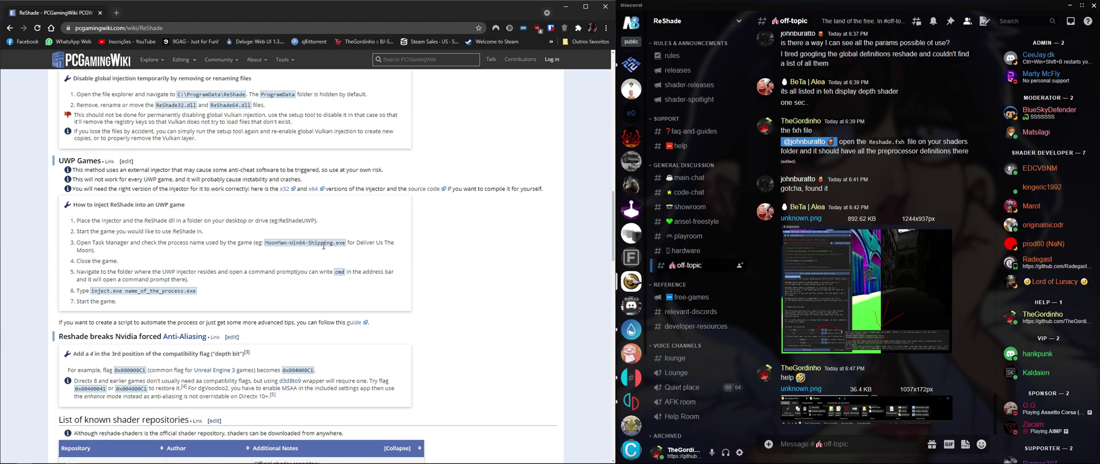
mouse_move(11, 462)
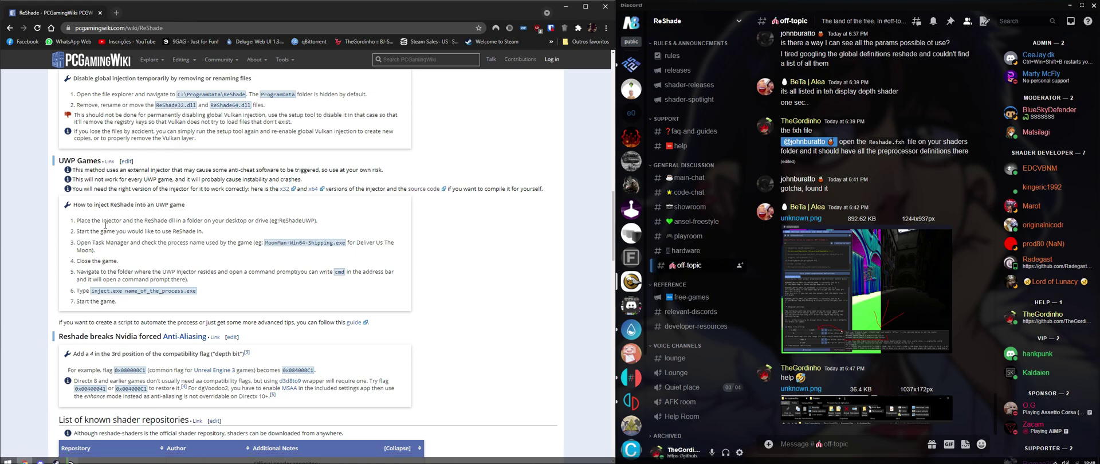
drag(63, 161, 80, 164)
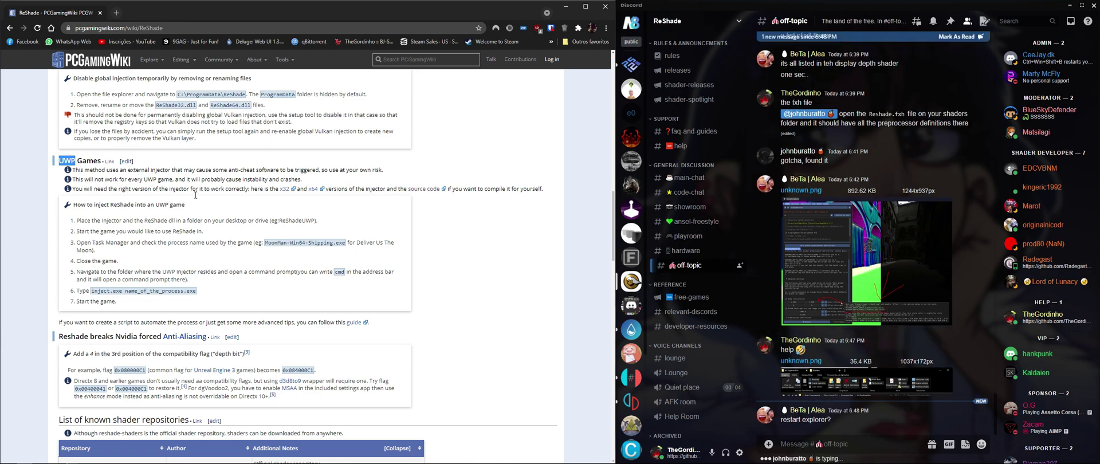
click(665, 452)
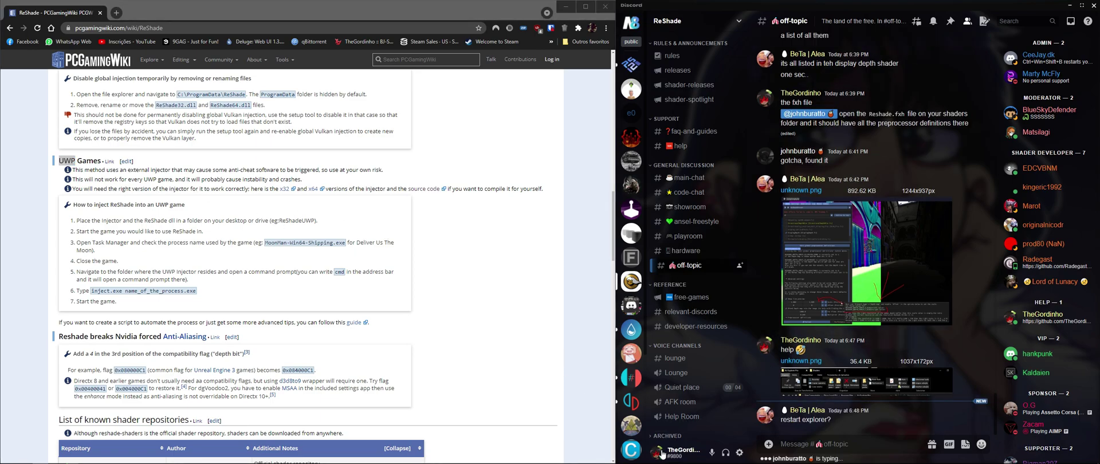
click(598, 360)
Launch Paint 3D and move its window clear of the ReShade wiki article
key(super)
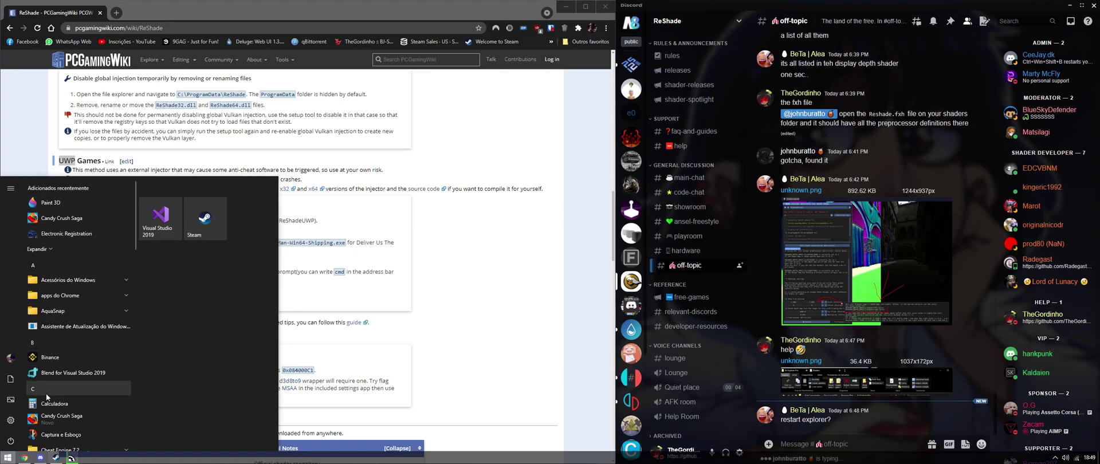
scroll(57, 398, down, 1)
scroll(80, 407, up, 1)
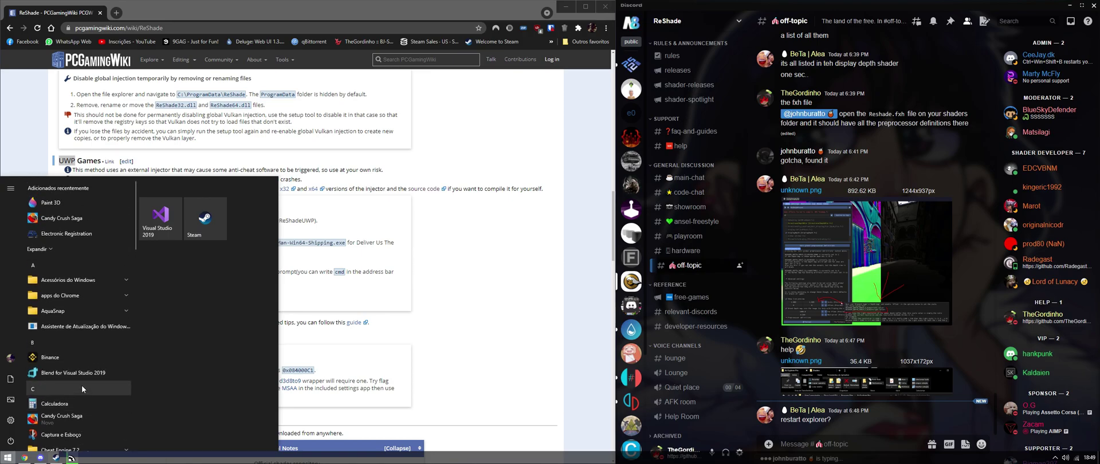
click(64, 204)
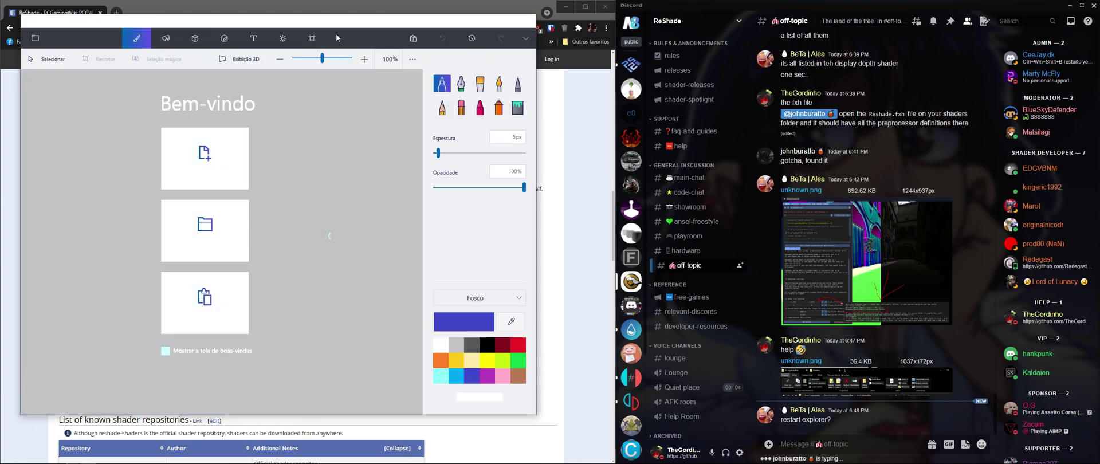
drag(324, 22, 606, 73)
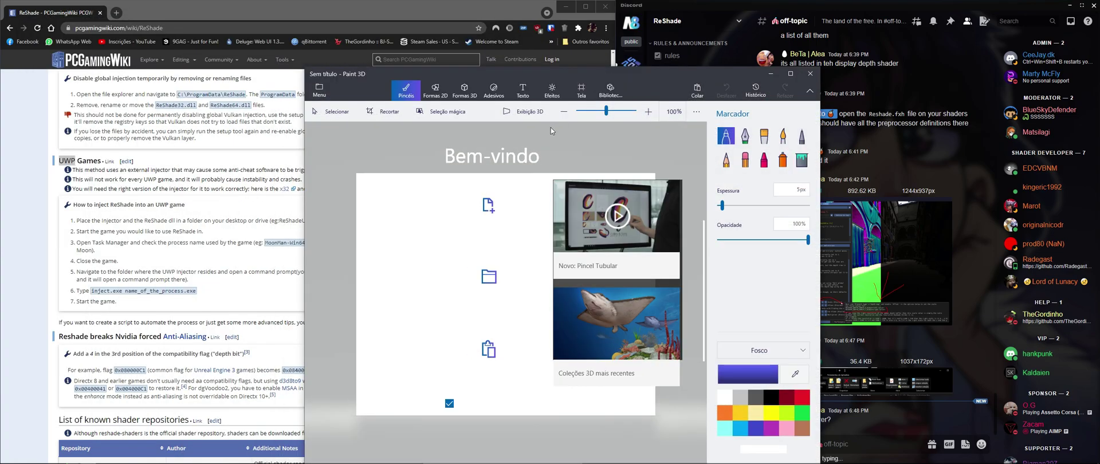
Open Task Manager and arrange its window beside the Paint 3D window
key(ctrl+shift+Escape)
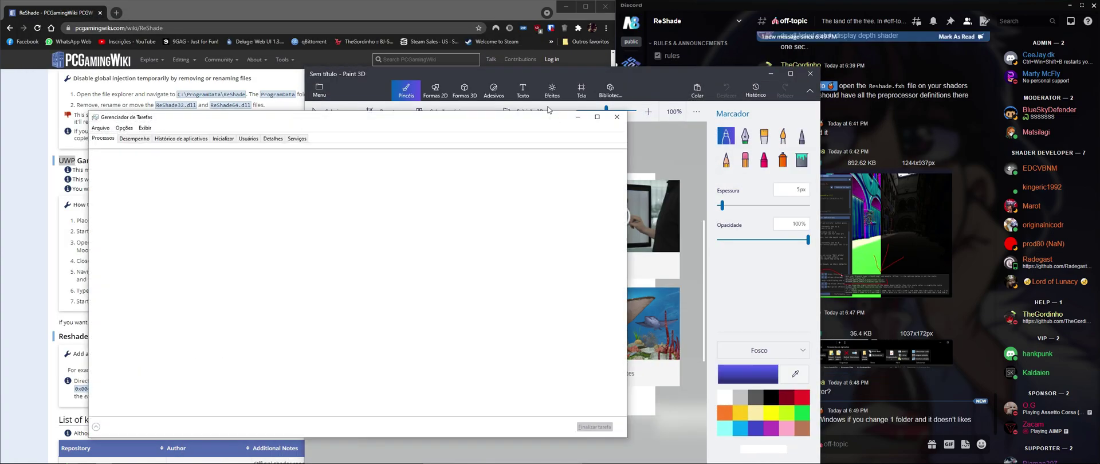
drag(501, 114, 479, 79)
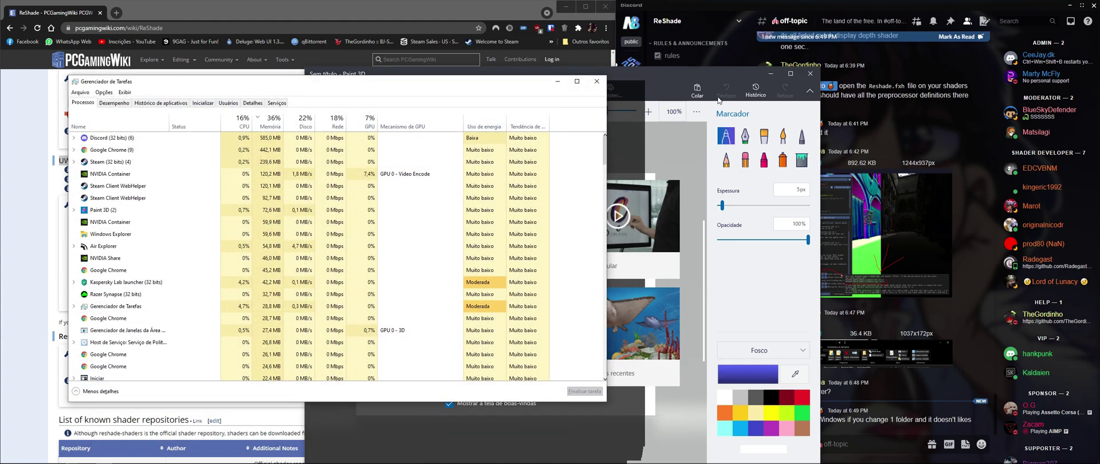
click(652, 73)
mouse_move(554, 79)
mouse_down()
mouse_move(615, 33)
mouse_move(746, 63)
mouse_up()
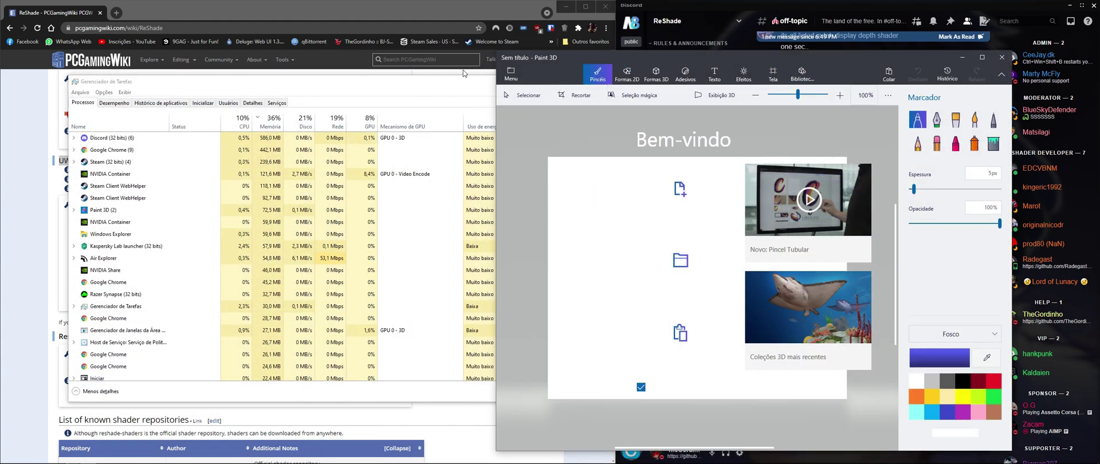
click(432, 82)
drag(434, 76, 429, 54)
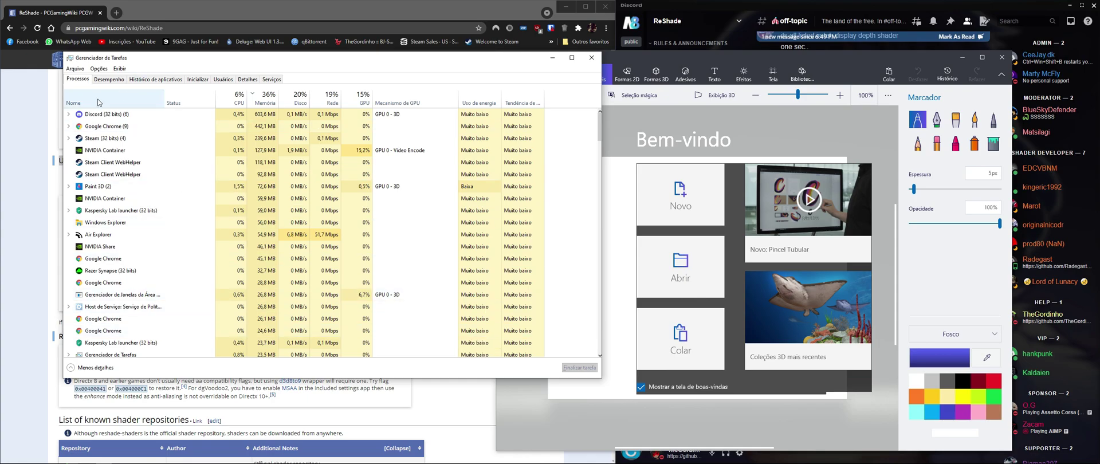
Look through Task Manager's detailed process list for the process name used by Paint 3D
click(248, 80)
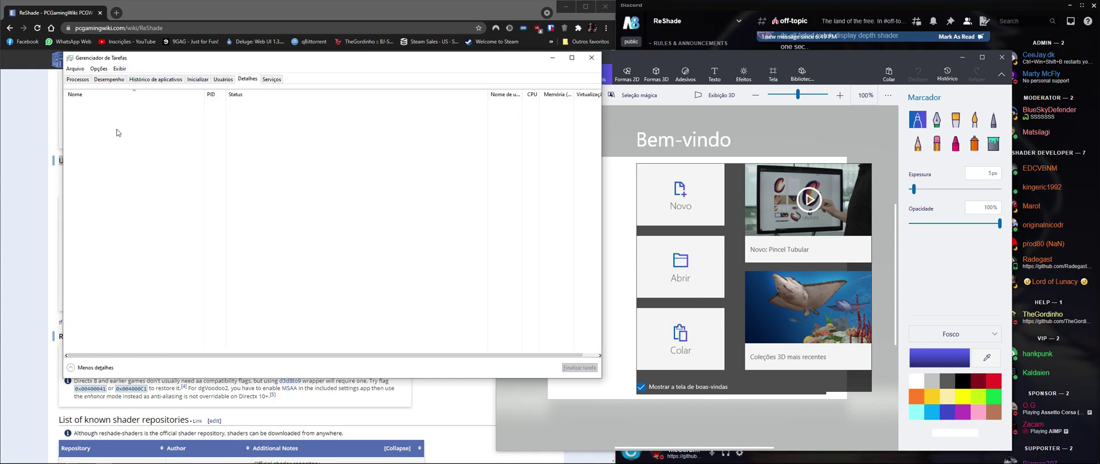
scroll(90, 114, down, 11)
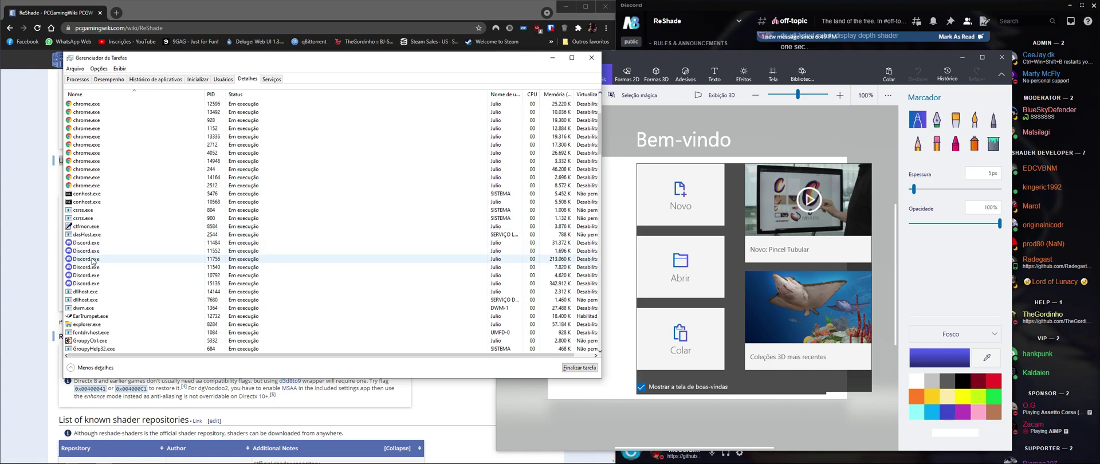
scroll(95, 277, down, 15)
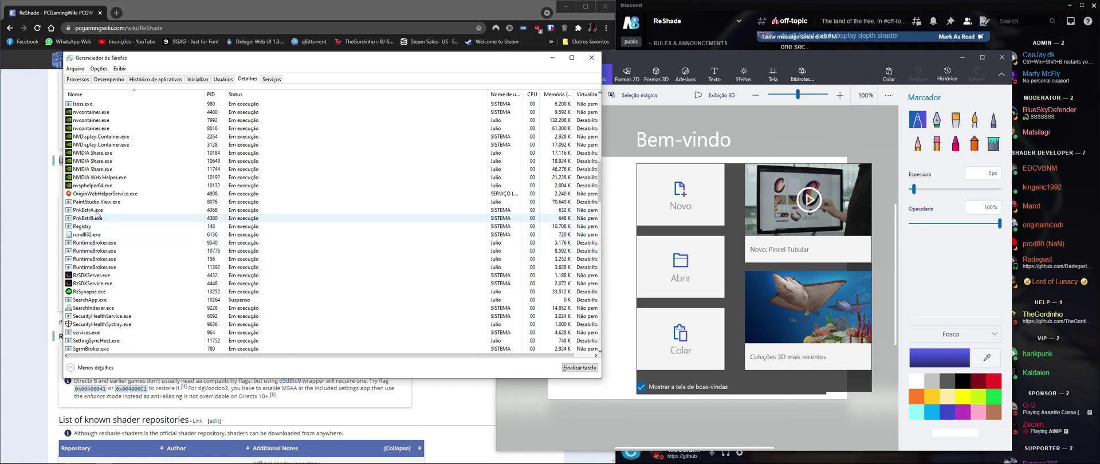
scroll(101, 255, down, 12)
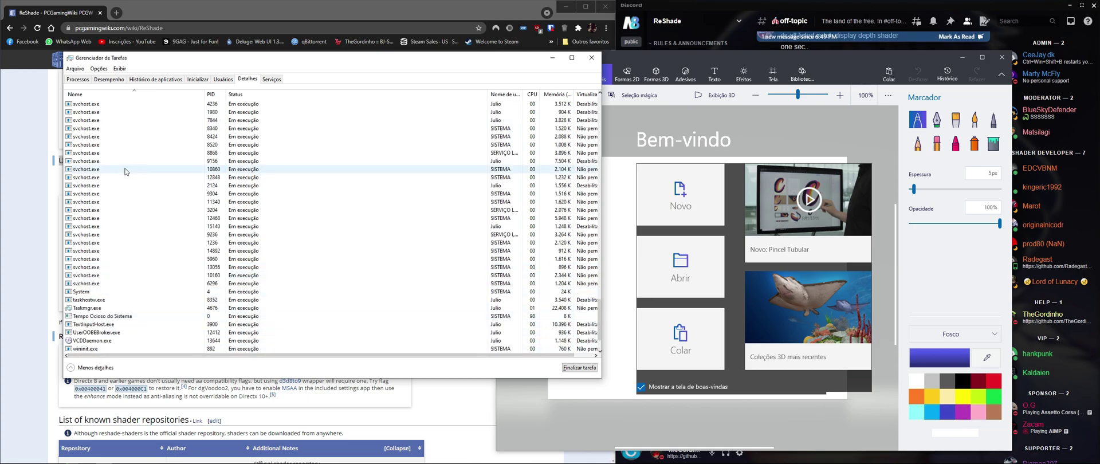
key(p)
scroll(126, 171, up, 2)
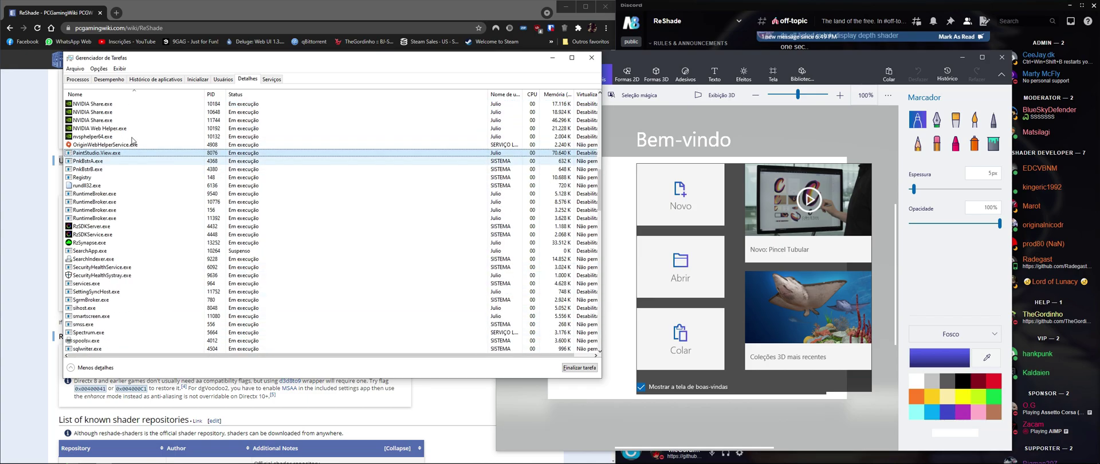
scroll(118, 154, up, 7)
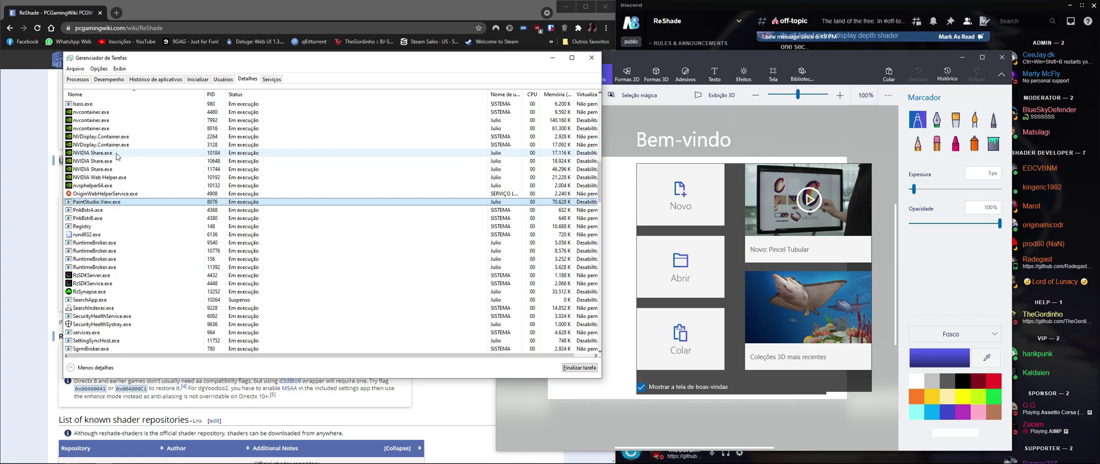
click(118, 153)
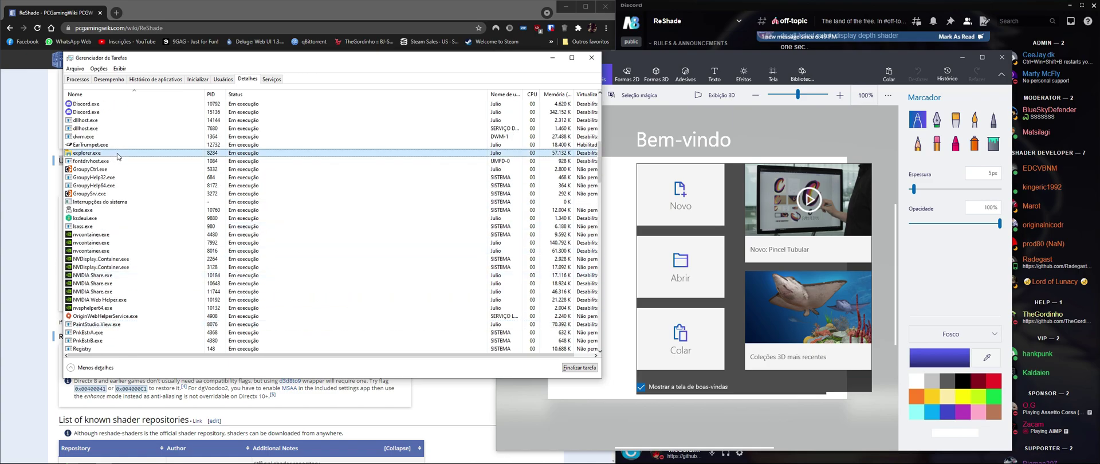
key(p)
key(p)
key(p)
key(p)
key(p)
key(p)
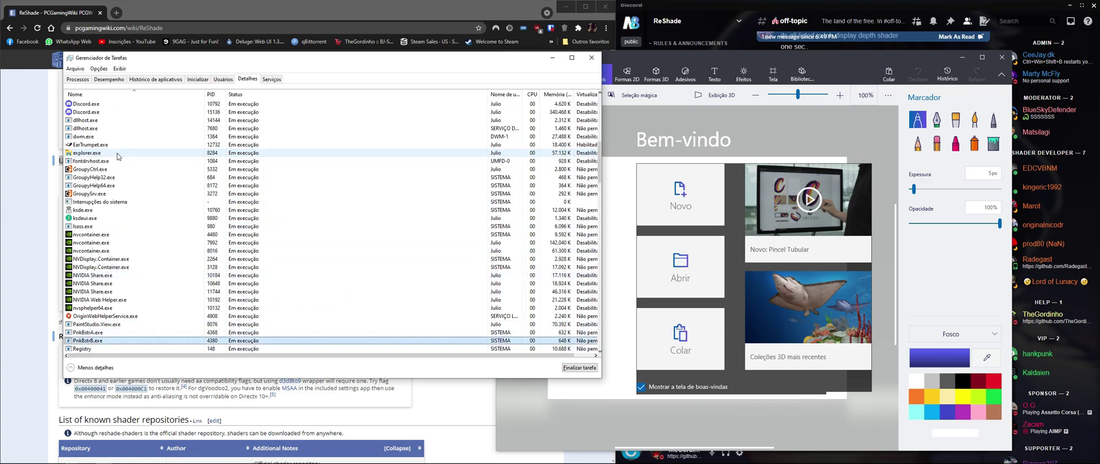
End the PaintStudio.View.exe task to check that it belongs to Paint 3D
right_click(116, 324)
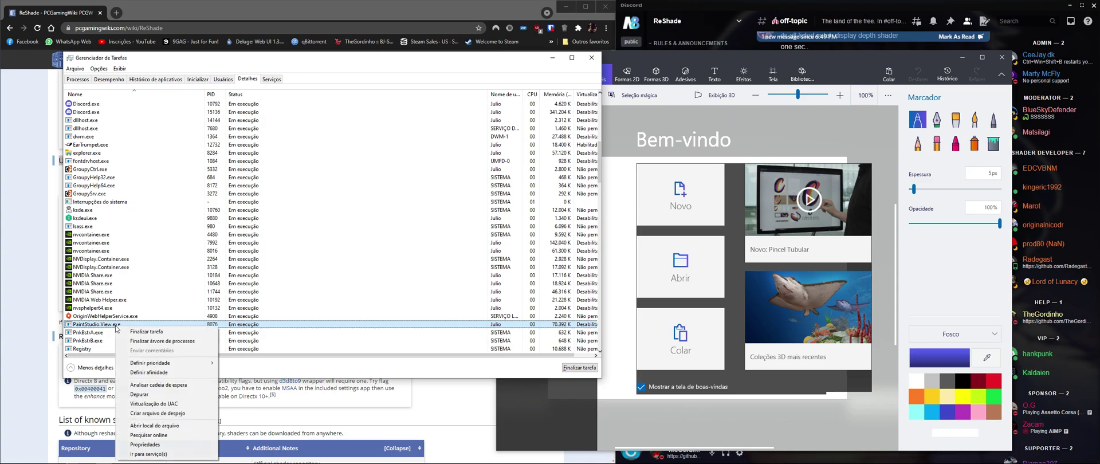
click(152, 333)
click(530, 251)
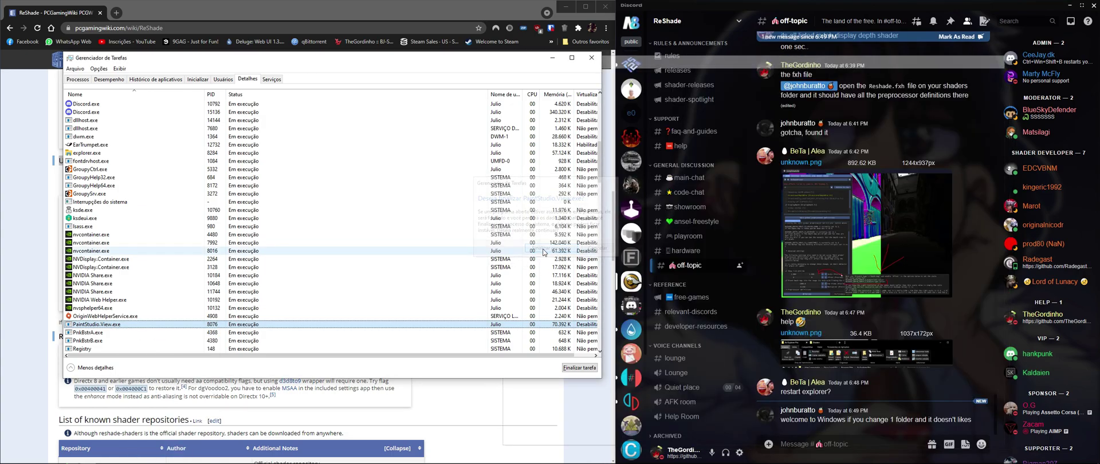
Search for "paint" in Windows and launch Paint 3D again
key(super)
text(paint)
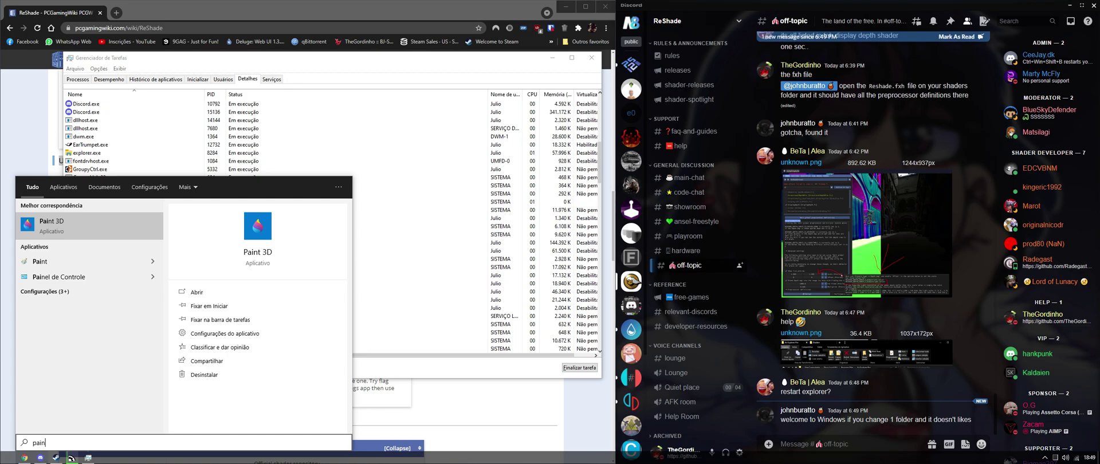
key(Return)
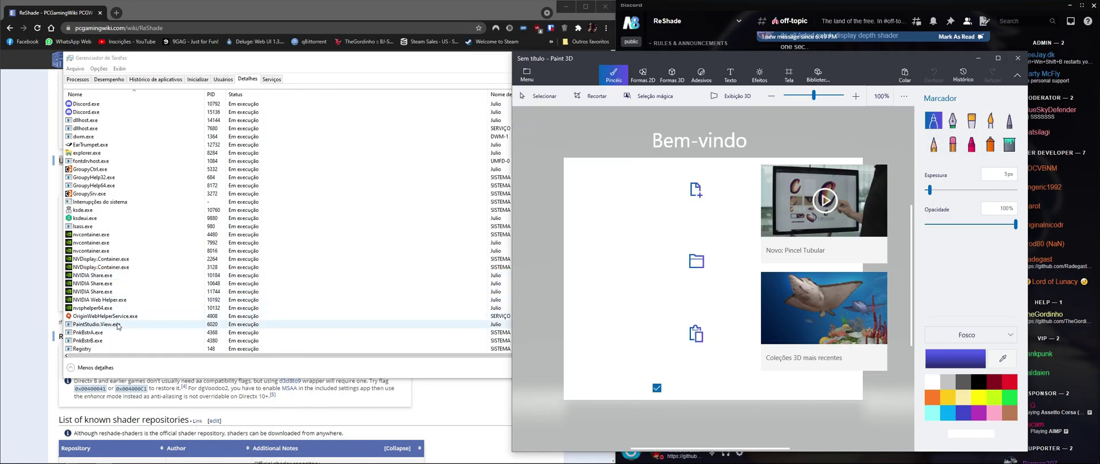
Open the file location of the PaintStudio.View.exe process
click(111, 324)
right_click(112, 326)
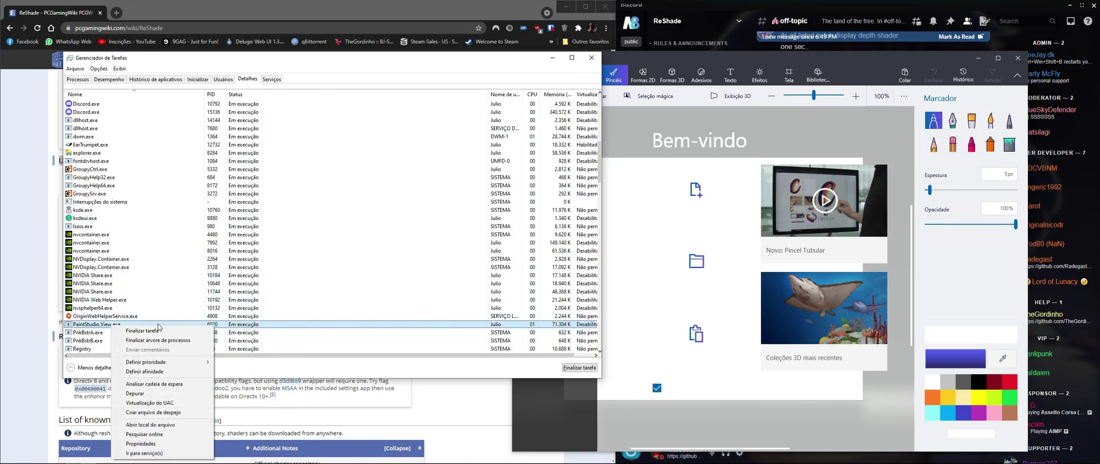
click(167, 427)
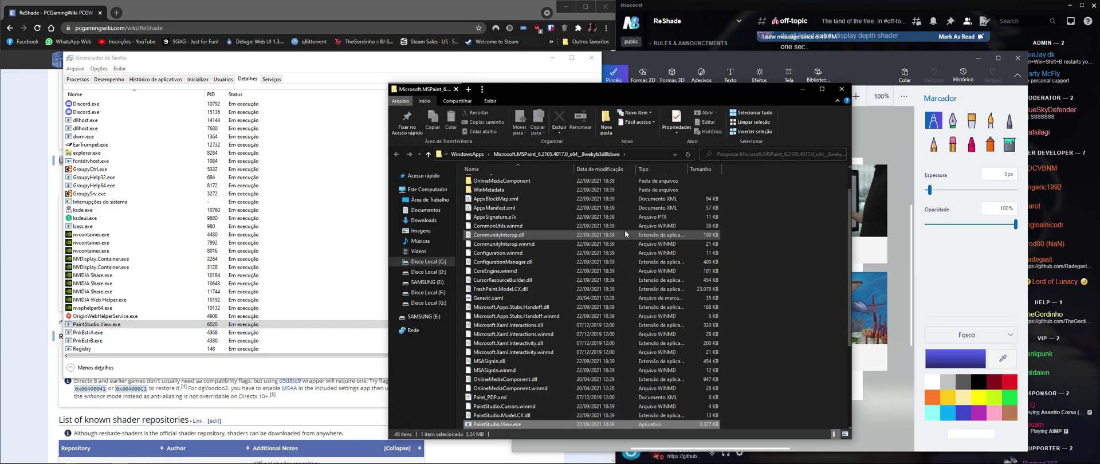
Try to create a new folder inside the Microsoft.MSPaint installation folder
right_click(772, 325)
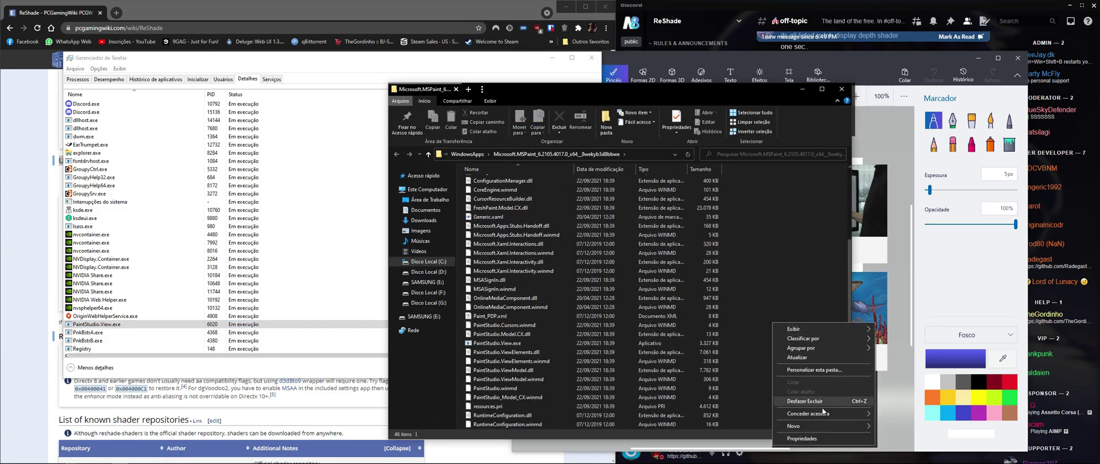
mouse_move(842, 424)
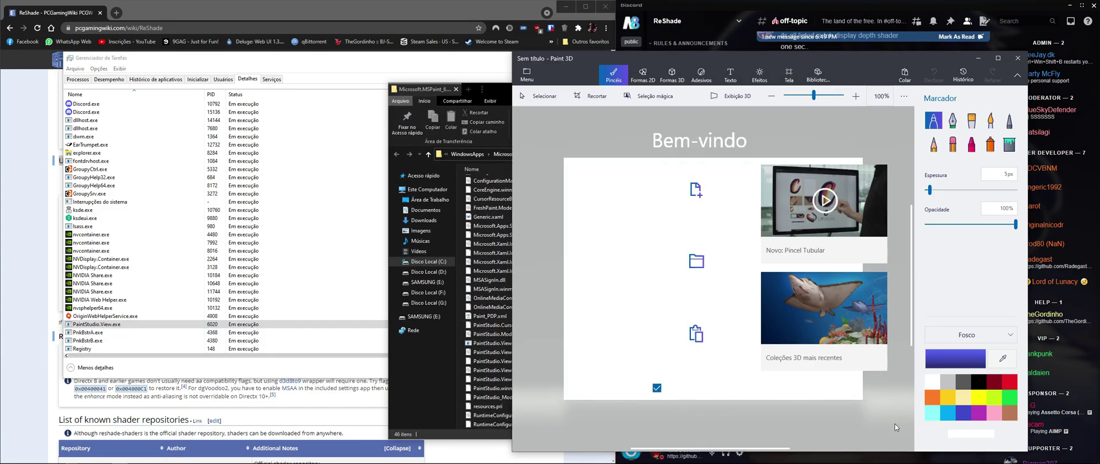
click(487, 288)
right_click(790, 257)
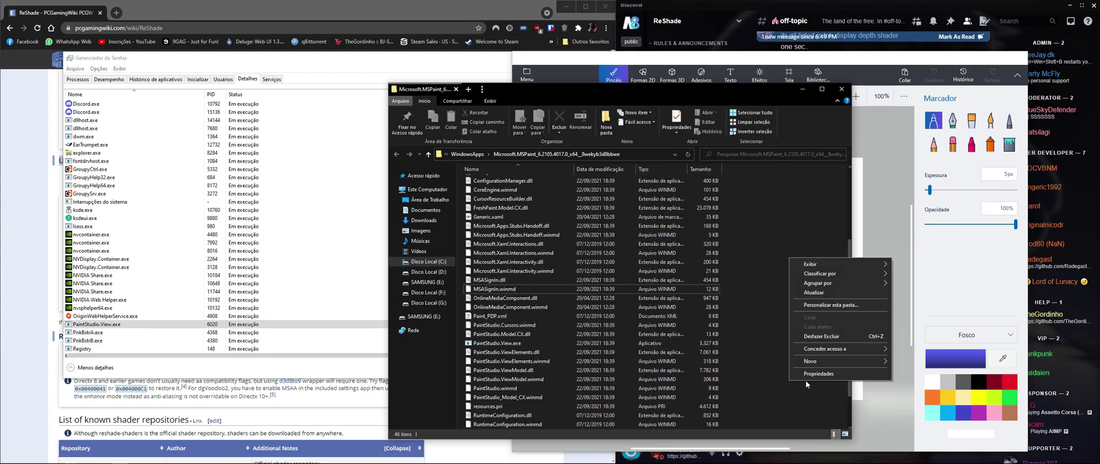
mouse_move(842, 362)
click(917, 362)
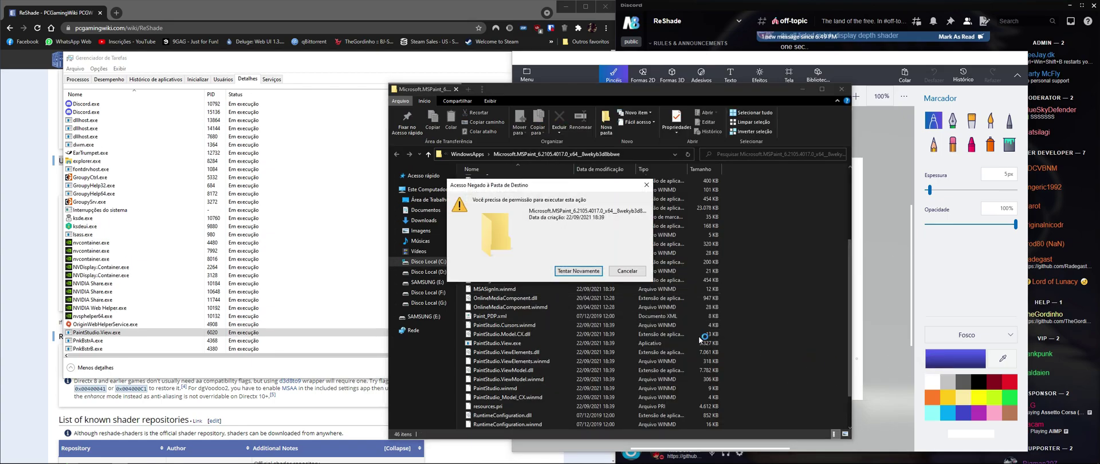
key(Return)
key(Escape)
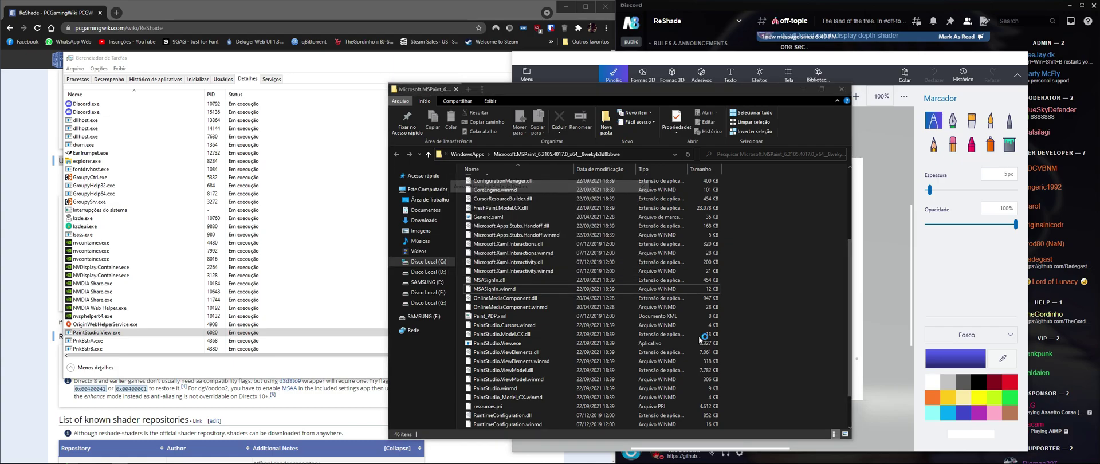
key(Return)
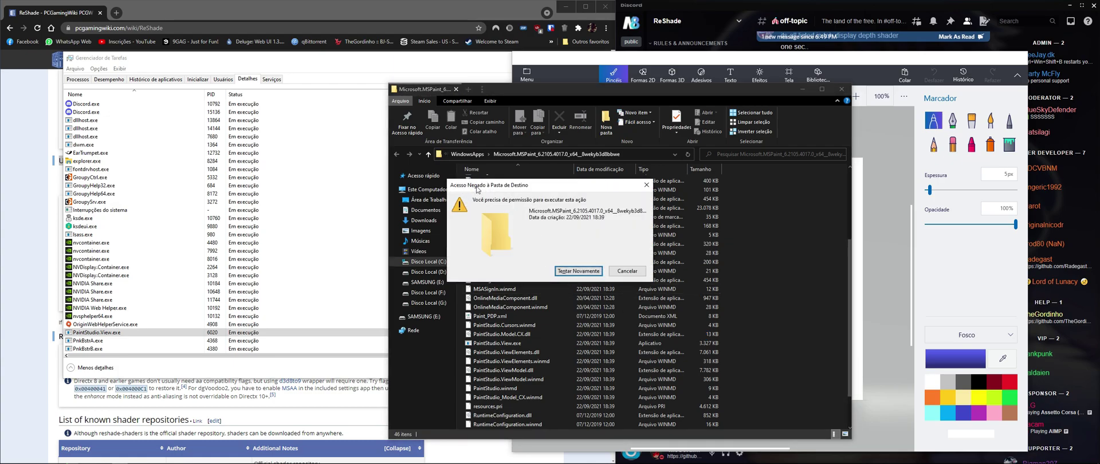
click(647, 185)
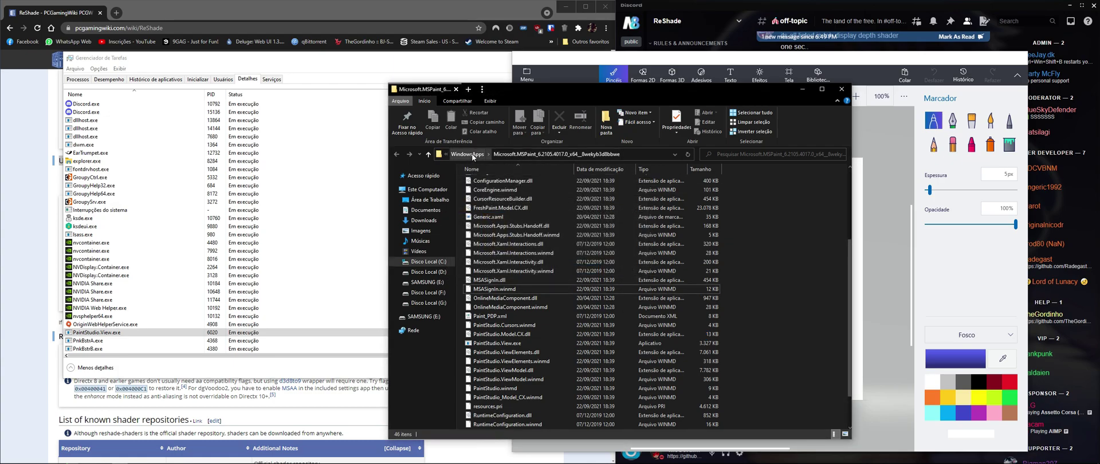
Try to open the parent WindowsApps folder
click(473, 154)
click(558, 248)
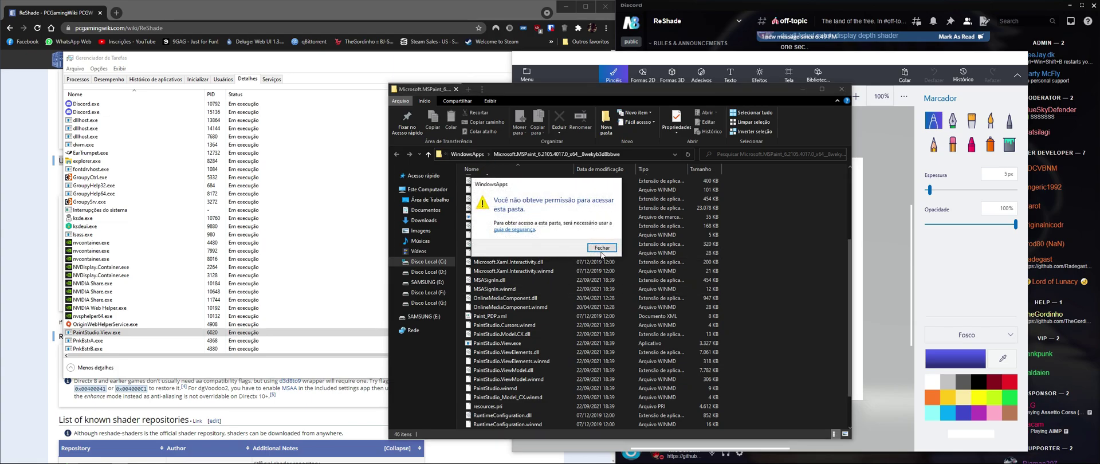
click(558, 247)
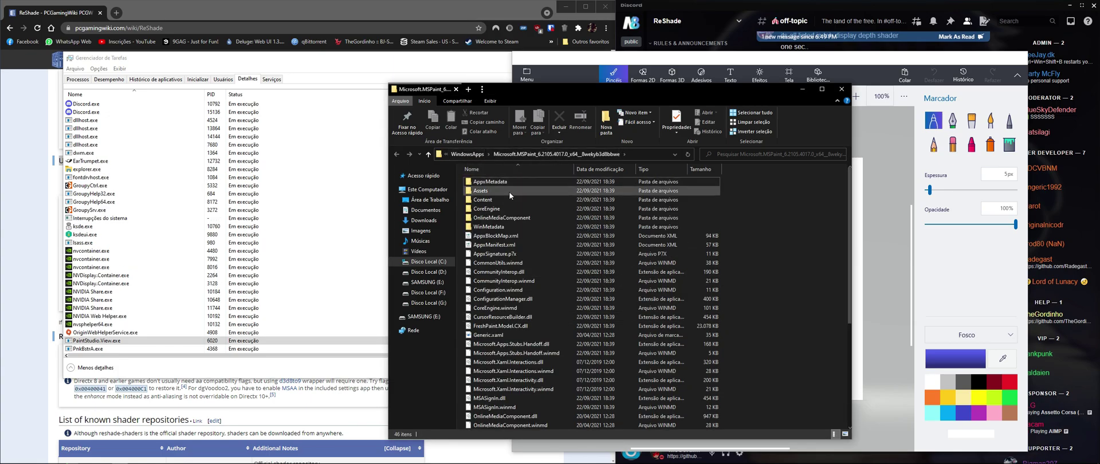
Show the full path of the Microsoft.MSPaint installation folder, and close the folder window, Paint 3D and Task Manager
click(654, 155)
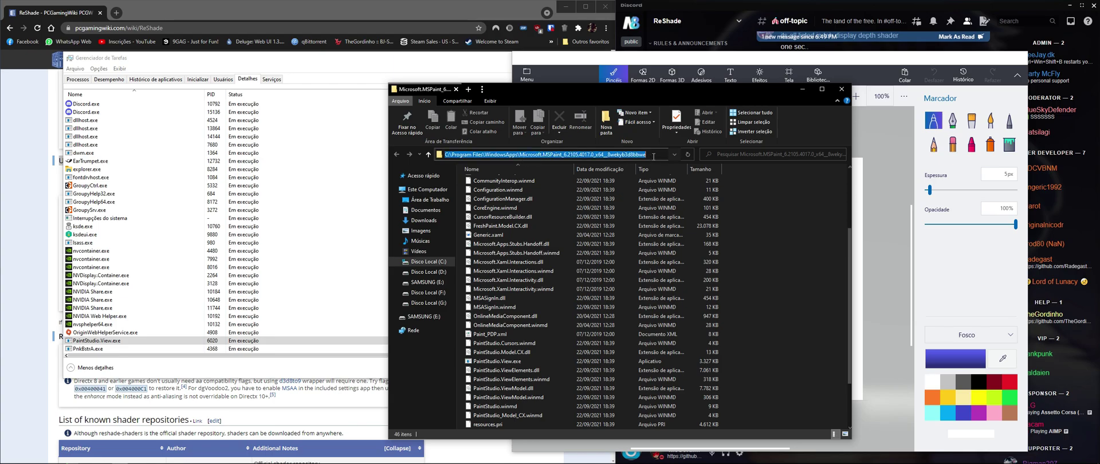
click(540, 155)
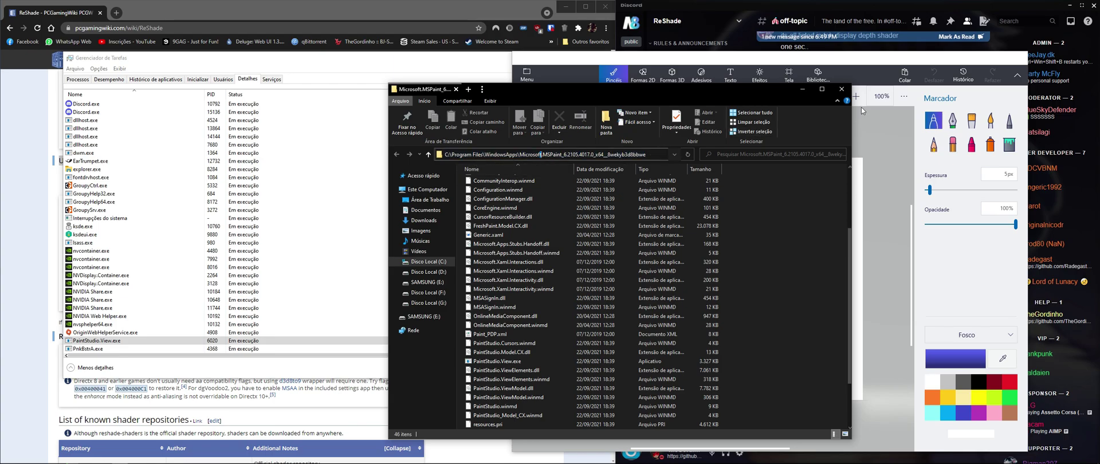
click(841, 89)
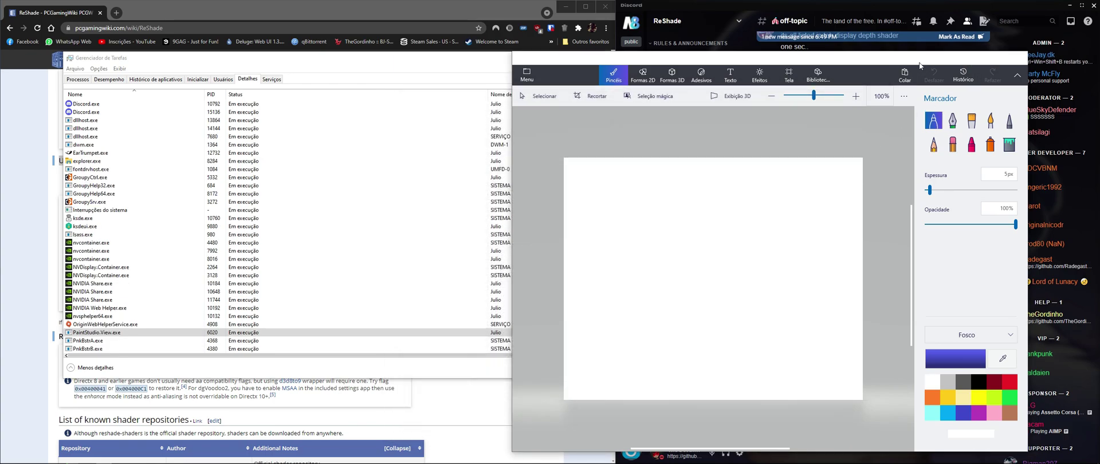
click(1017, 58)
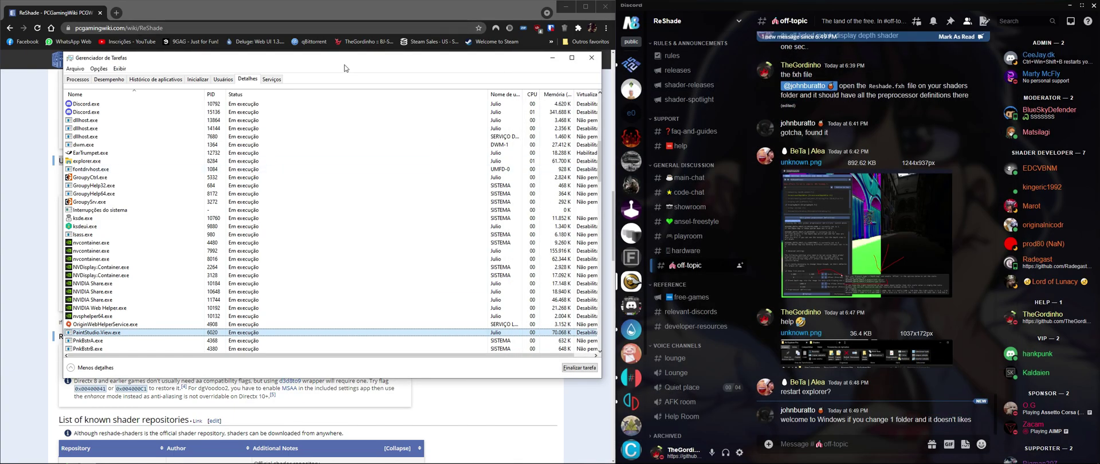
click(592, 58)
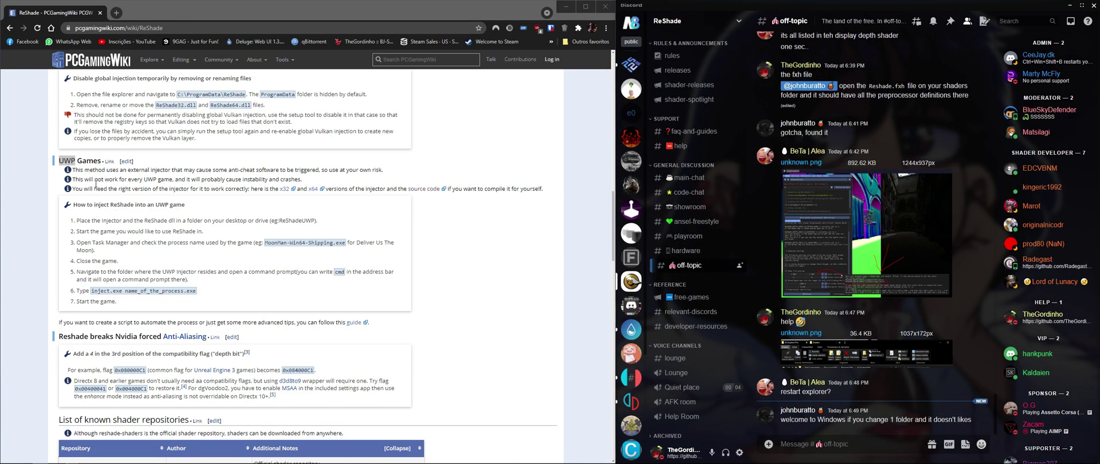
Open reshade.me in a new browser tab and go to its download section for ReShade 4.9.1
scroll(96, 185, up, 1)
scroll(98, 193, down, 1)
scroll(88, 209, up, 1)
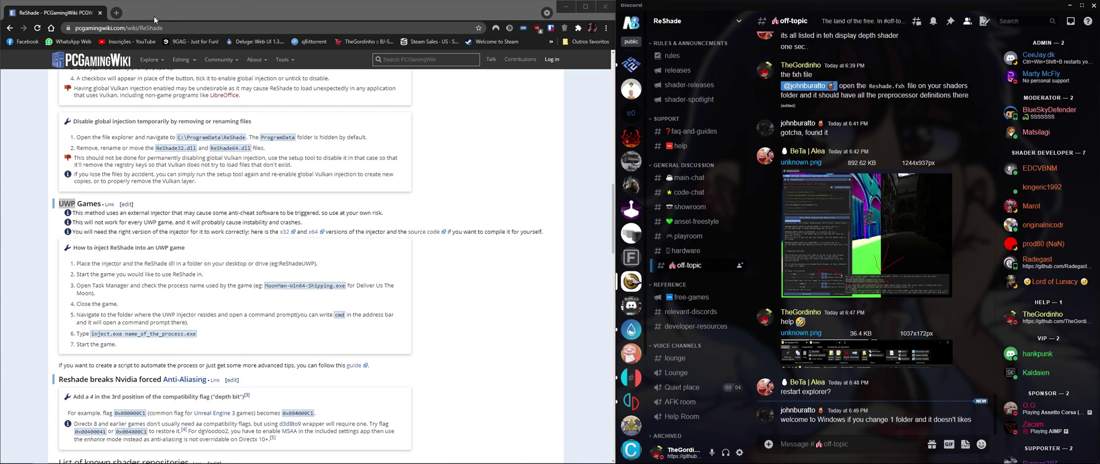
click(116, 12)
text(reshade.me)
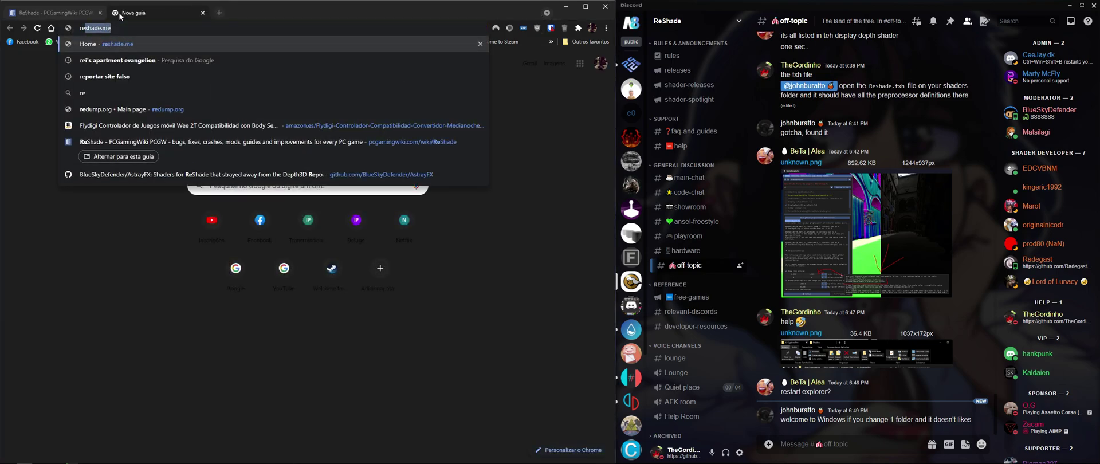
key(Return)
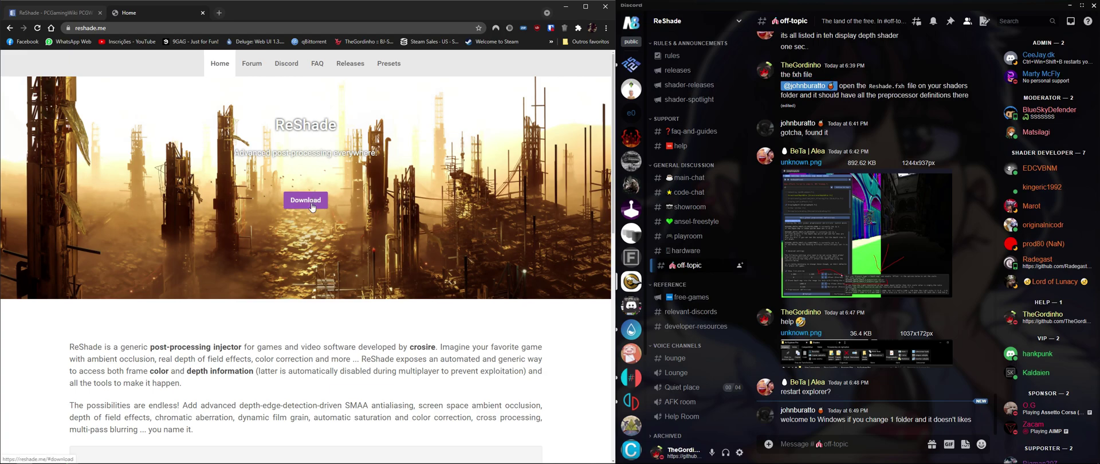
scroll(307, 203, down, 2)
click(305, 78)
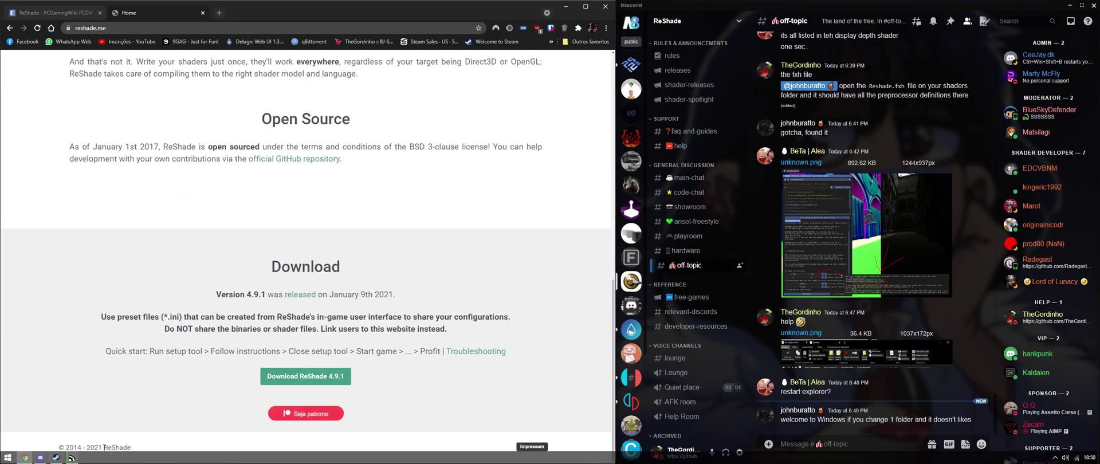
Open the Downloads folder in File Explorer and place its window beside the browser
key(super+e)
click(424, 220)
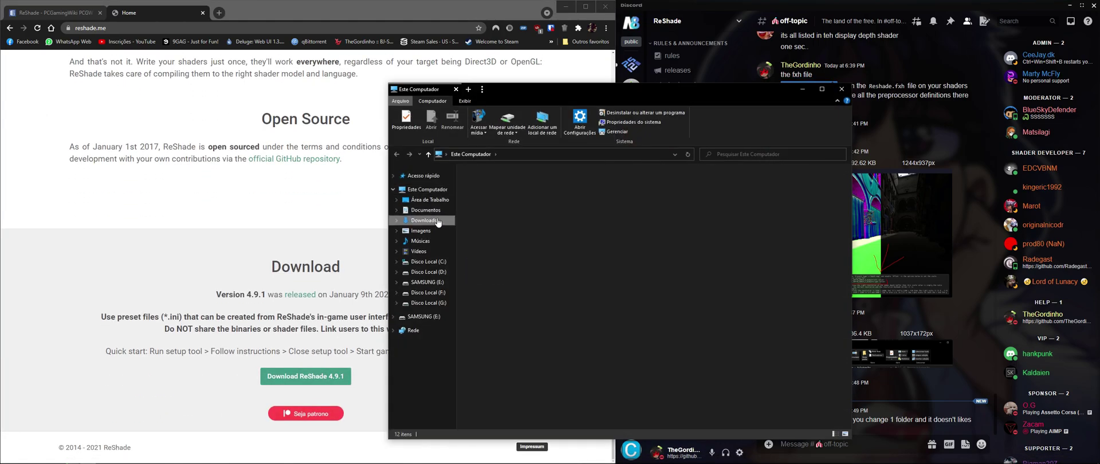
drag(605, 95, 798, 85)
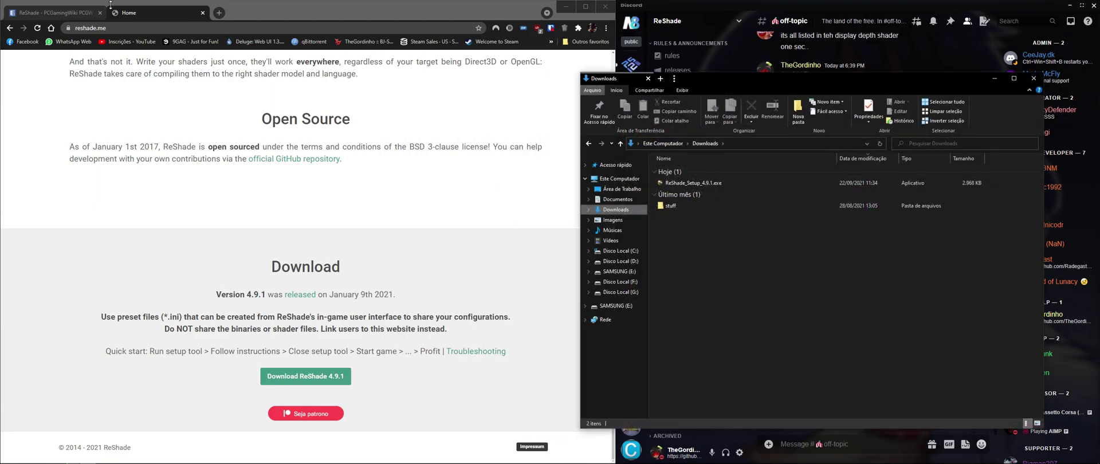
Return to the PCGamingWiki ReShade page and review its UWP Games section
click(38, 12)
scroll(183, 59, up, 2)
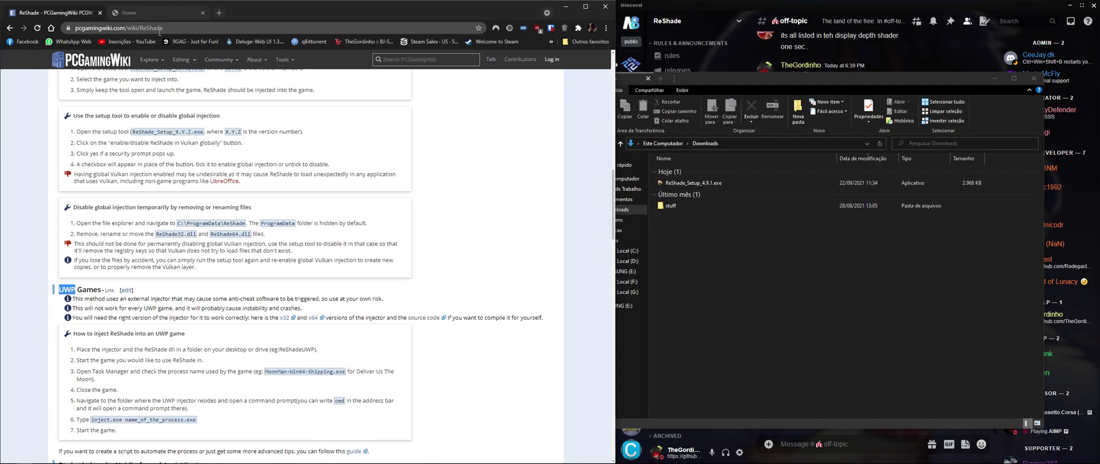
double_click(181, 29)
scroll(75, 215, down, 2)
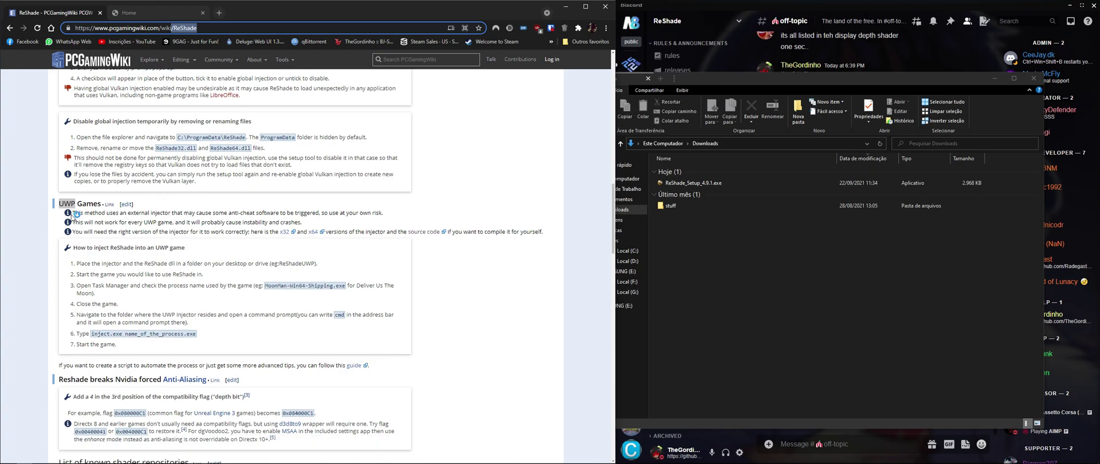
scroll(76, 210, up, 6)
scroll(80, 189, down, 7)
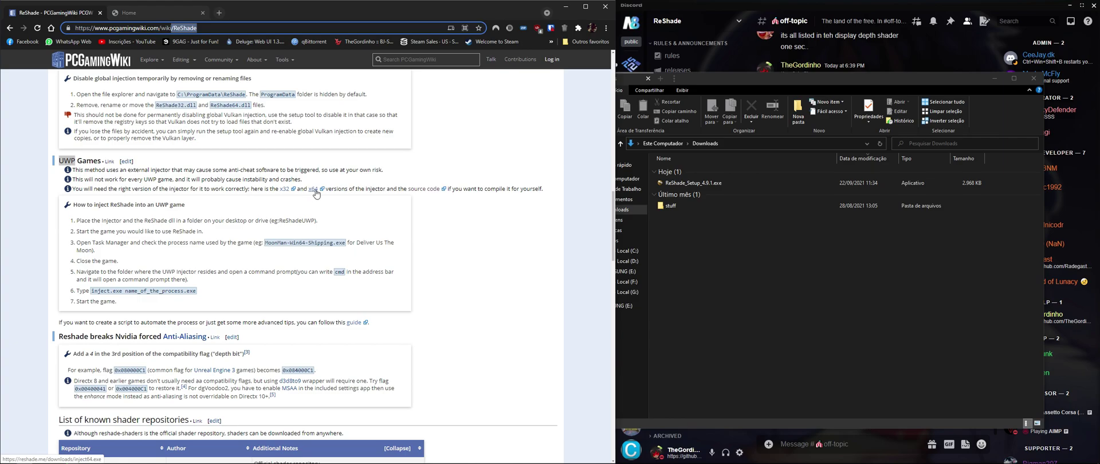
Open the injector's source code on GitHub, look through it and close it again
click(427, 193)
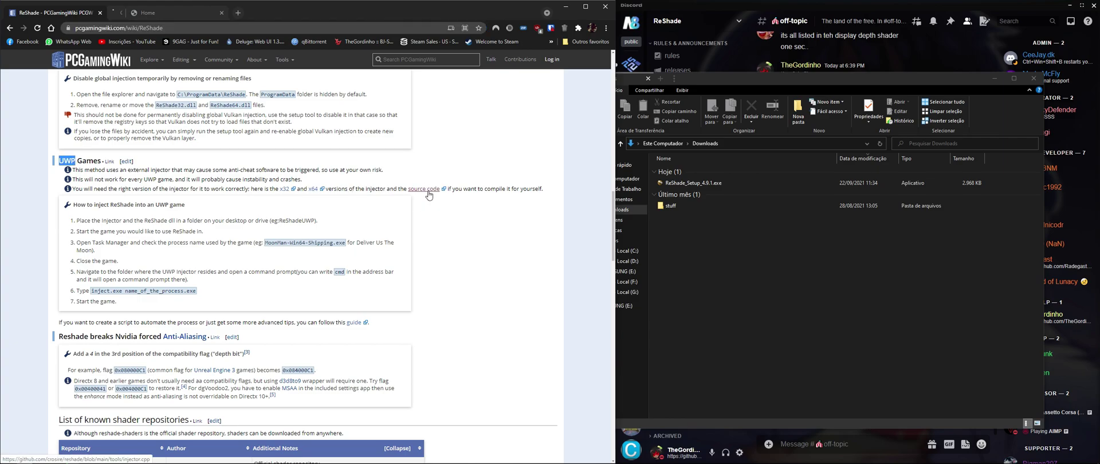
scroll(179, 243, down, 15)
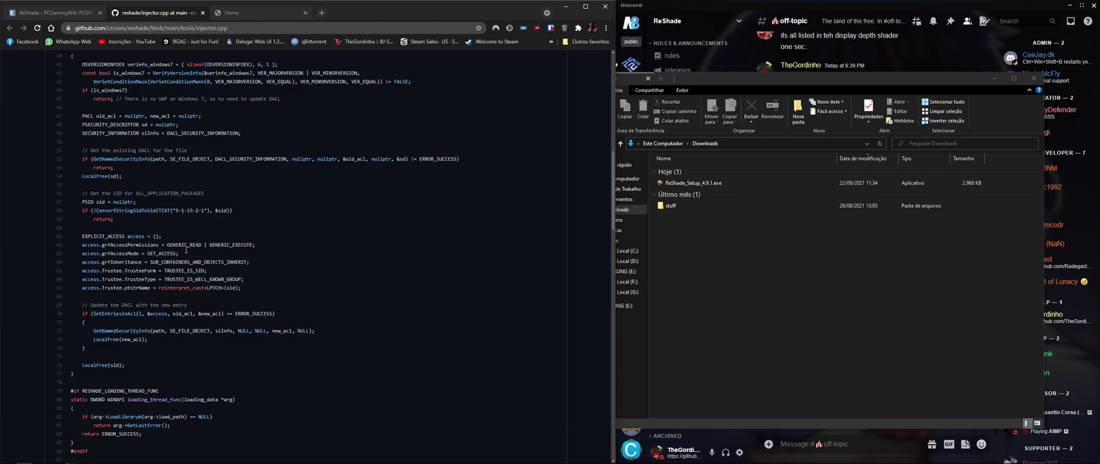
middle_click(173, 20)
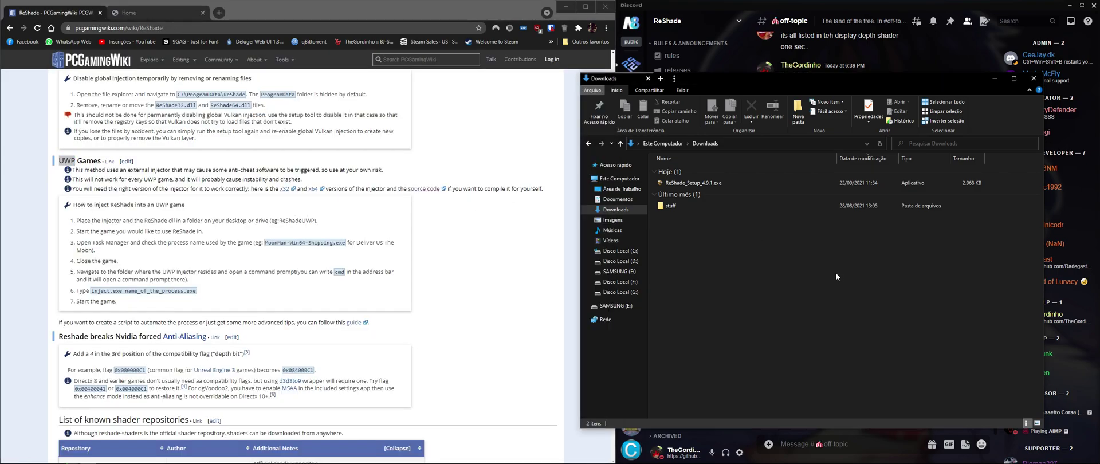
Download the x32 and x64 versions of the injector and return to the Downloads folder
click(285, 189)
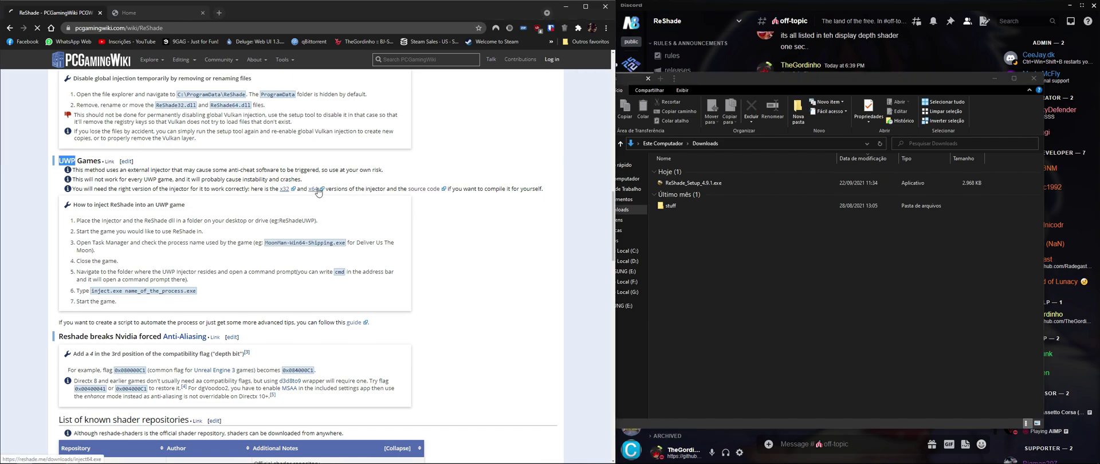
click(318, 191)
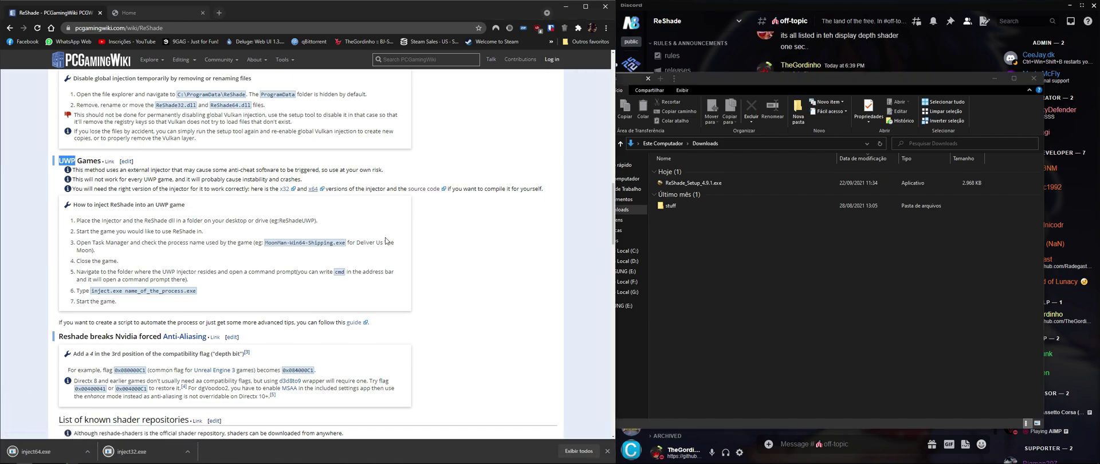
click(789, 303)
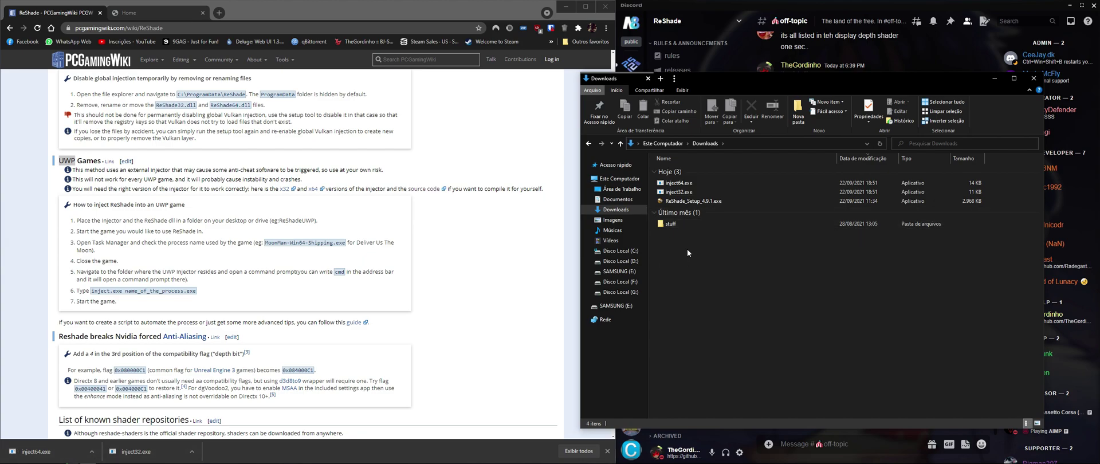
Extract the ReShade DLL and JSON files from ReShade_Setup_4.9.1.exe into Downloads and close the setup dialog
right_click(695, 203)
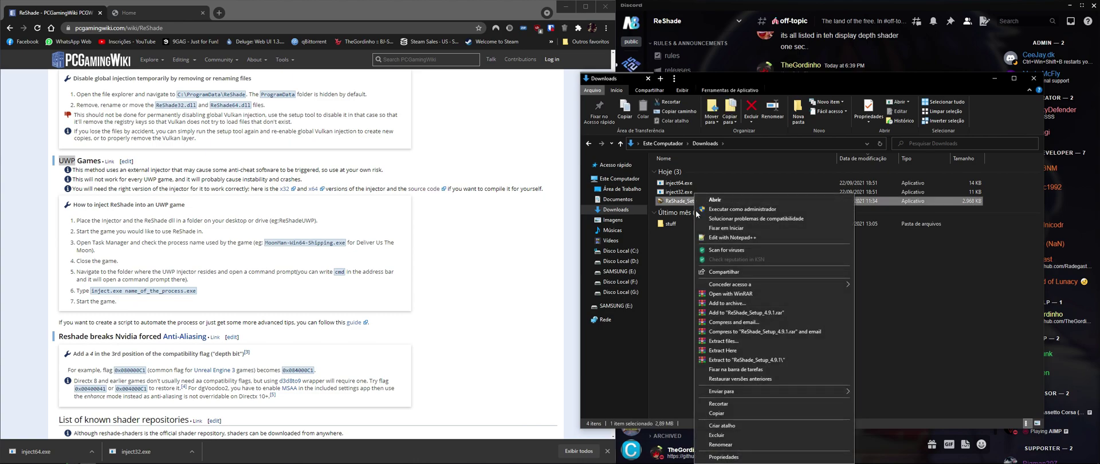
click(741, 352)
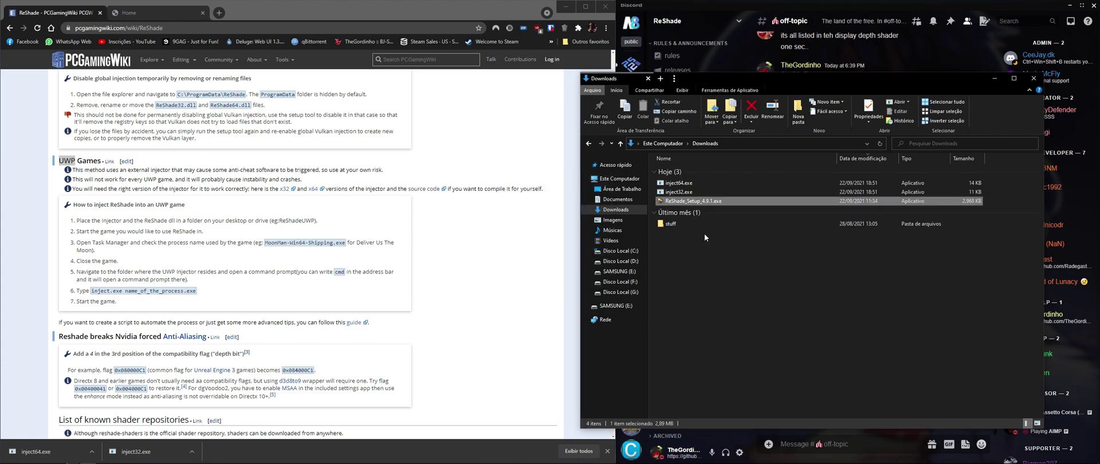
double_click(700, 203)
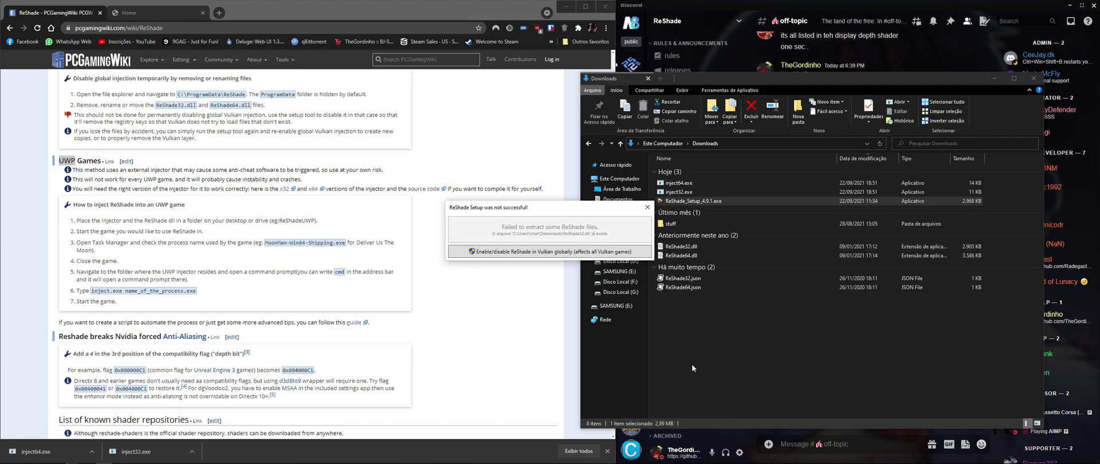
click(648, 207)
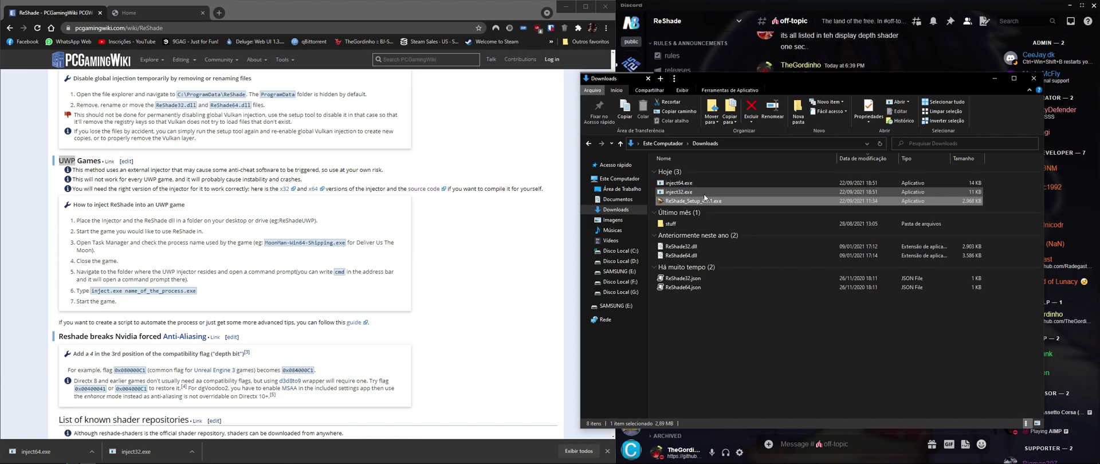
Open a command prompt in the Downloads folder and launch Paint 3D
click(817, 143)
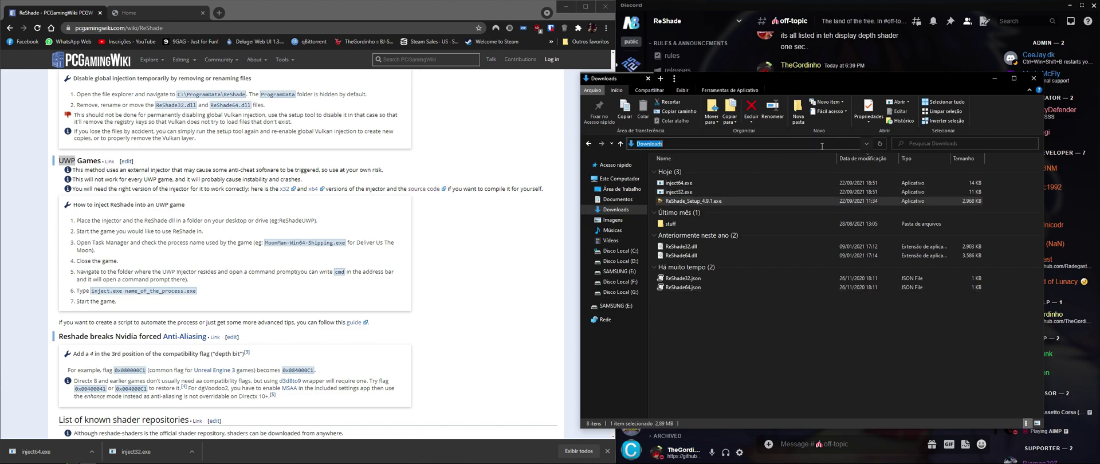
text(cmd)
key(Return)
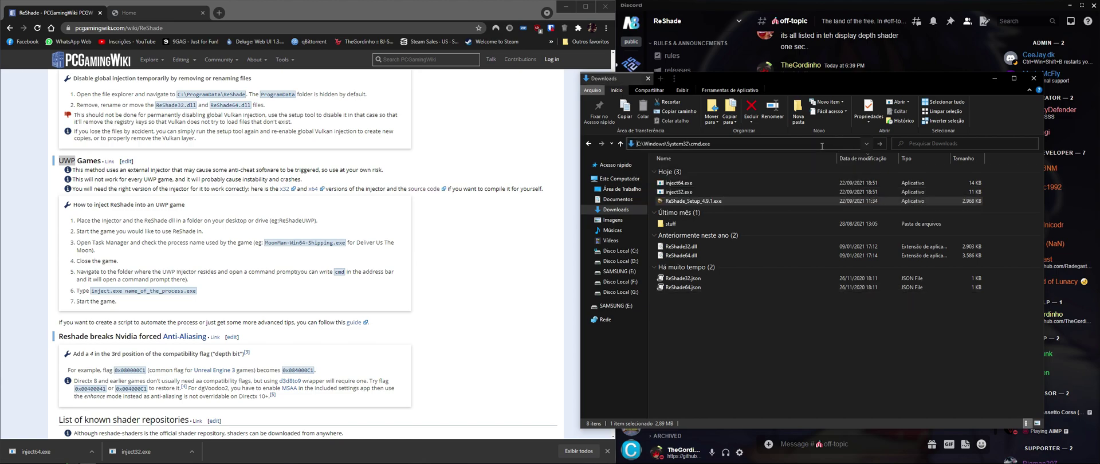
key(super)
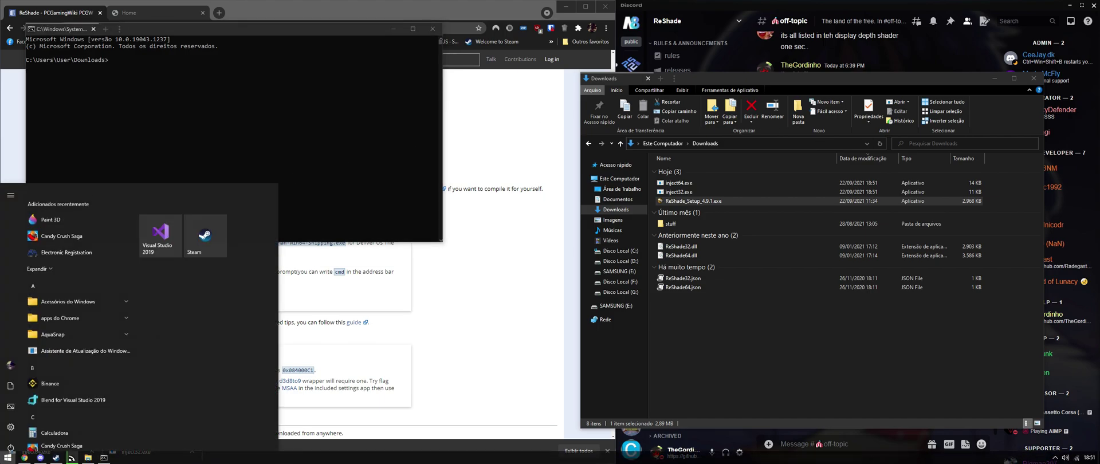
click(50, 202)
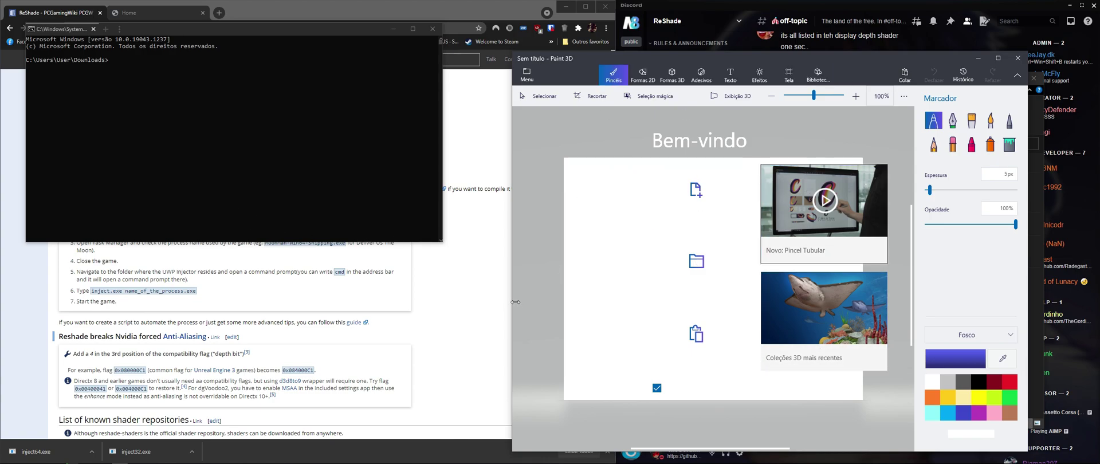
Locate the PaintStudio.View.exe process in Task Manager's process details and return to the command prompt
key(ctrl+shift+Escape)
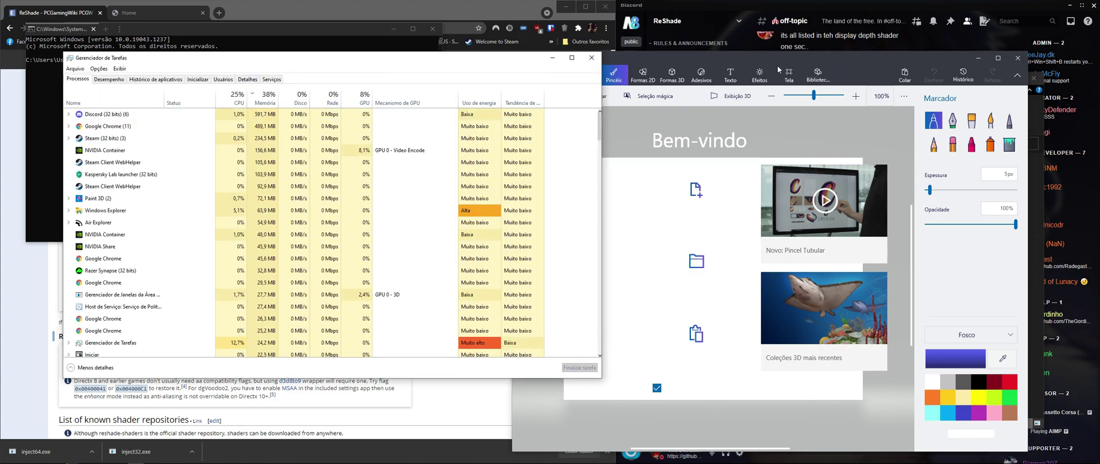
click(247, 80)
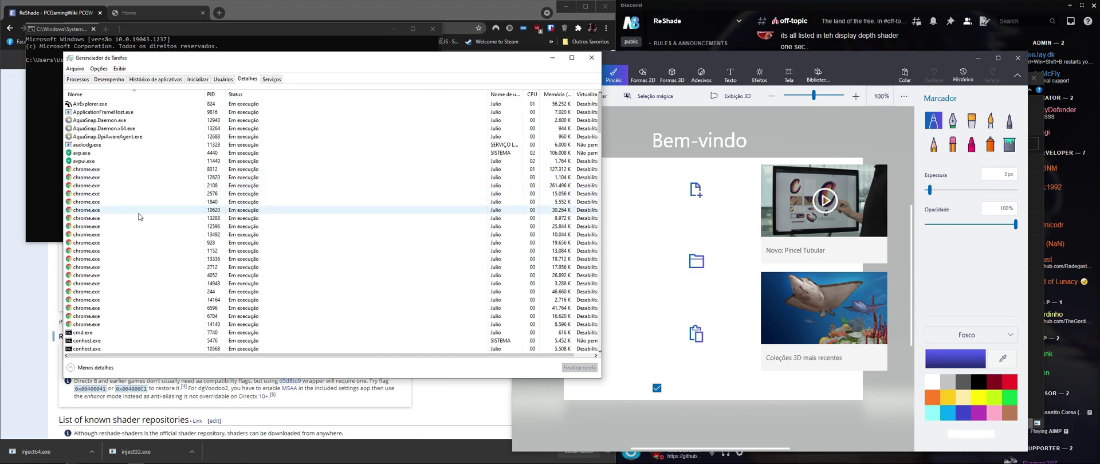
click(139, 215)
key(p)
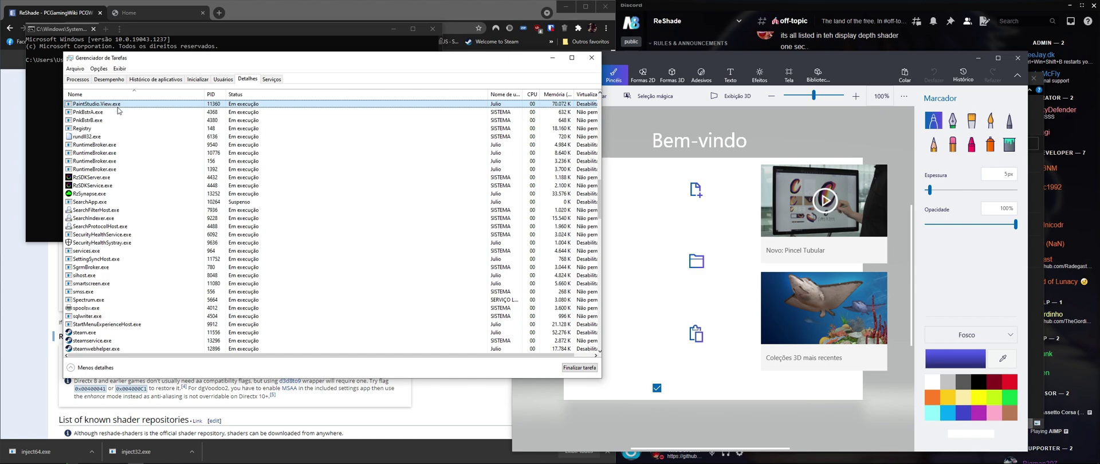
right_click(118, 108)
click(118, 106)
click(347, 29)
click(147, 67)
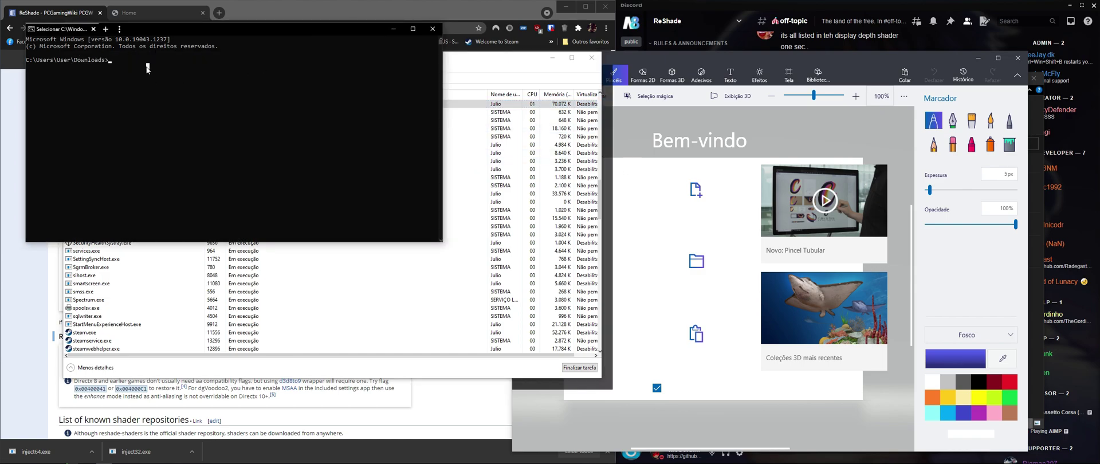
Delete the ReShade32.json and ReShade64.json files from the Downloads folder, keeping the two ReShade DLLs
key(alt+Tab)
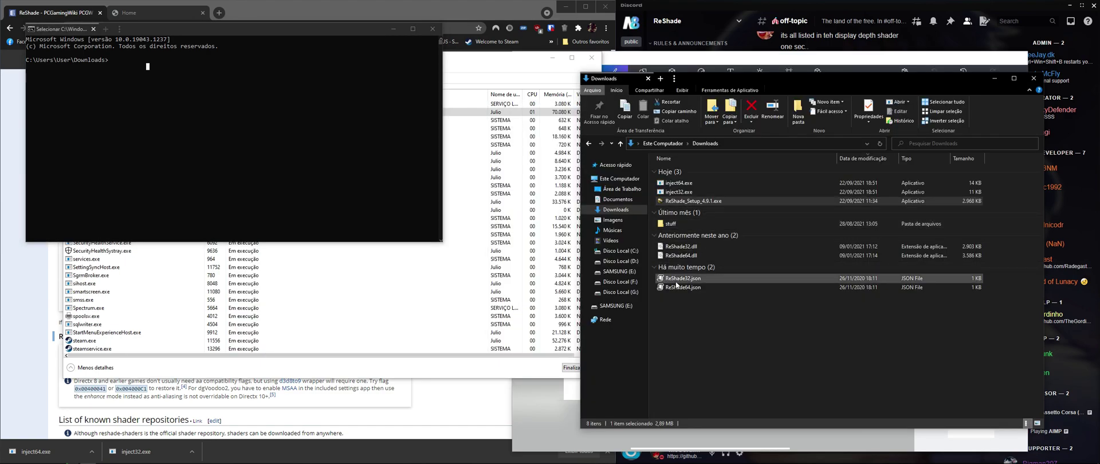
click(698, 246)
click(682, 279)
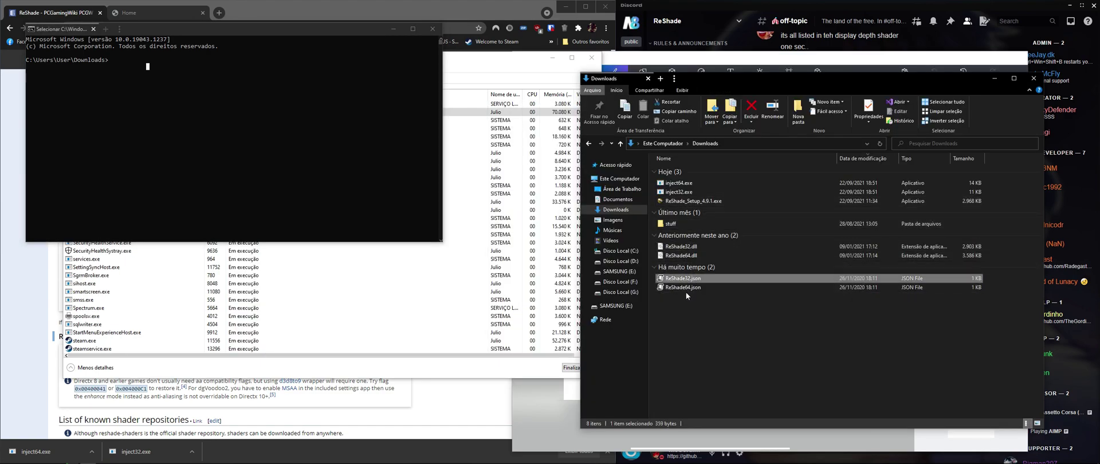
key(alt+Up)
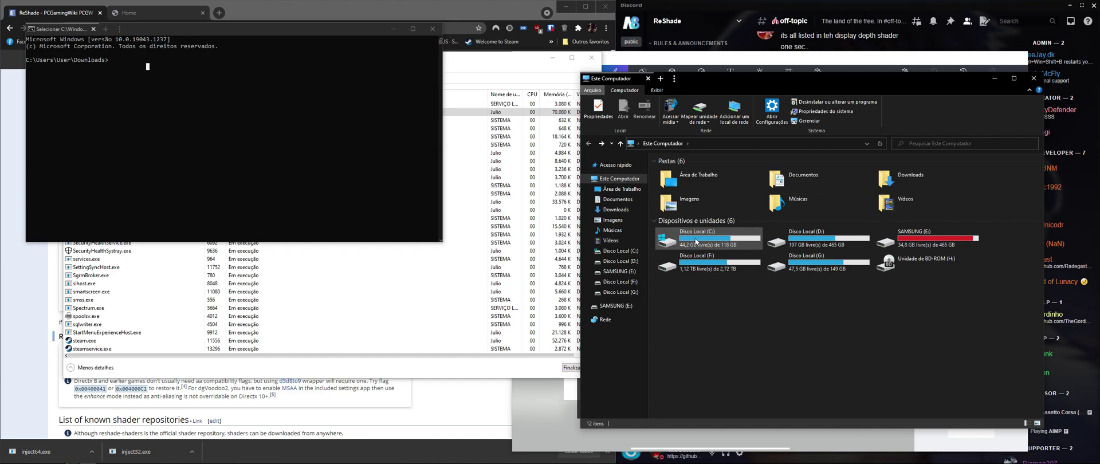
key(alt+Left)
click(688, 256)
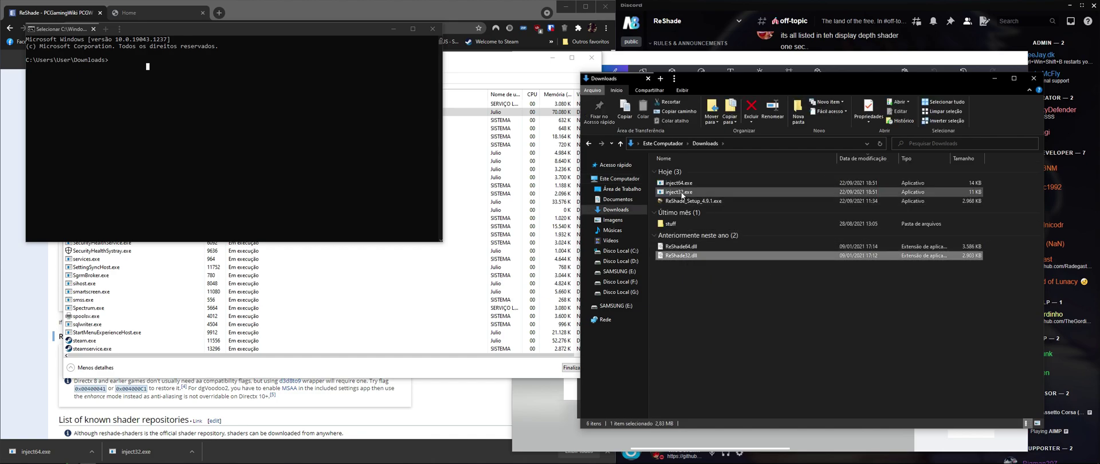
Enter the command inject64.exe PaintStudio.View.exe at the prompt without running it, moving Task Manager beside the prompt to read the process name
click(164, 67)
text(i)
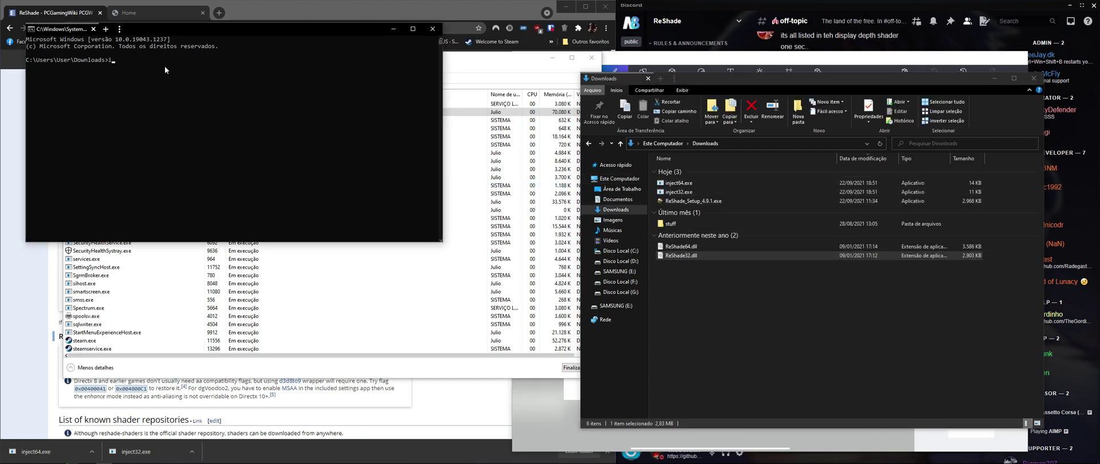
text(nject64.exe P)
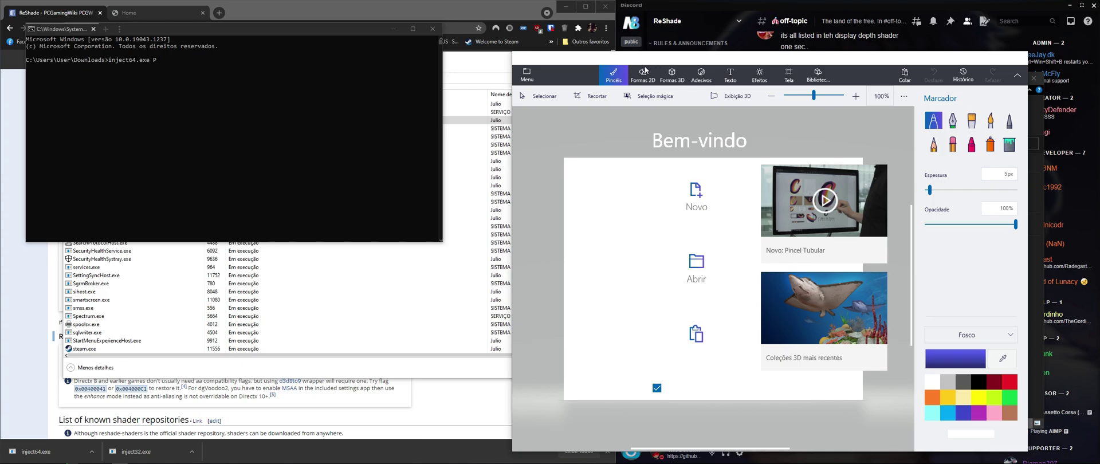
click(450, 86)
drag(243, 64, 615, 70)
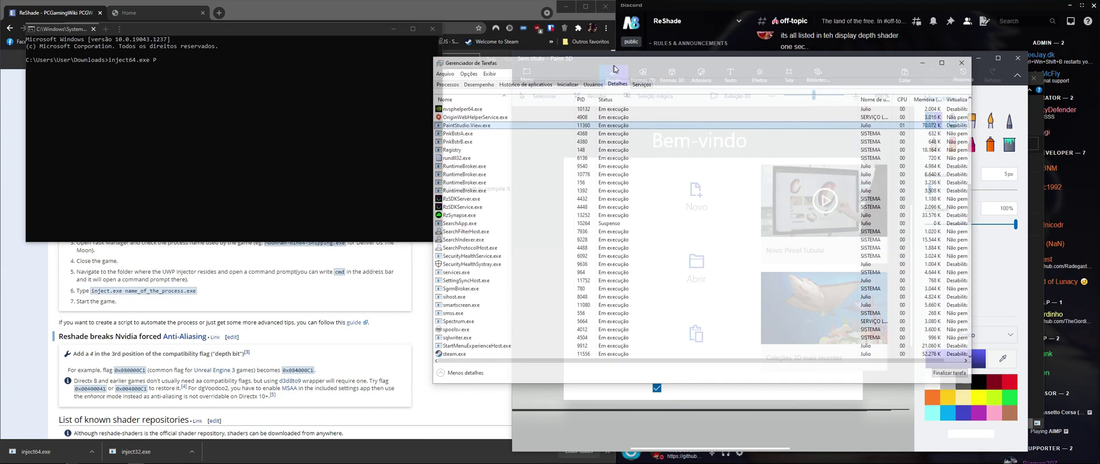
click(211, 61)
text(P)
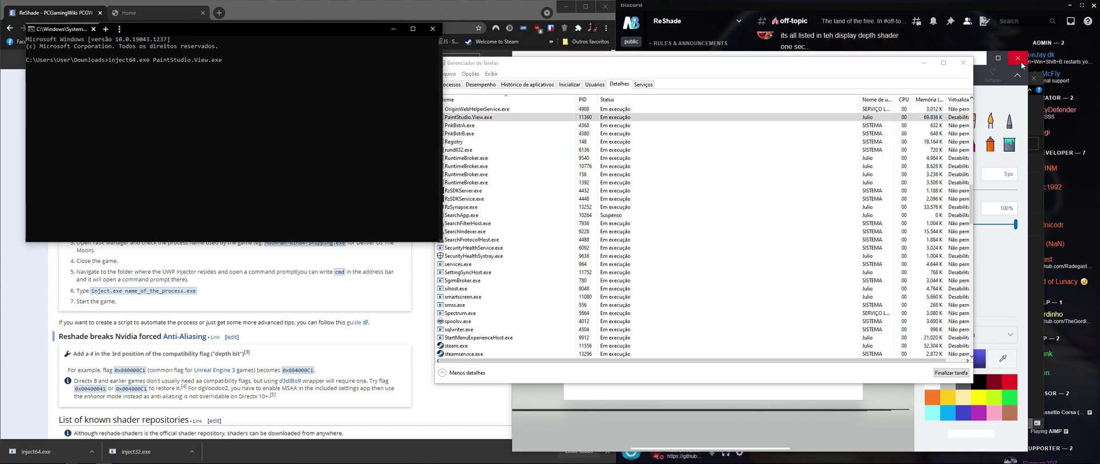
Close Paint 3D and run the prepared injector command in the command prompt
click(999, 142)
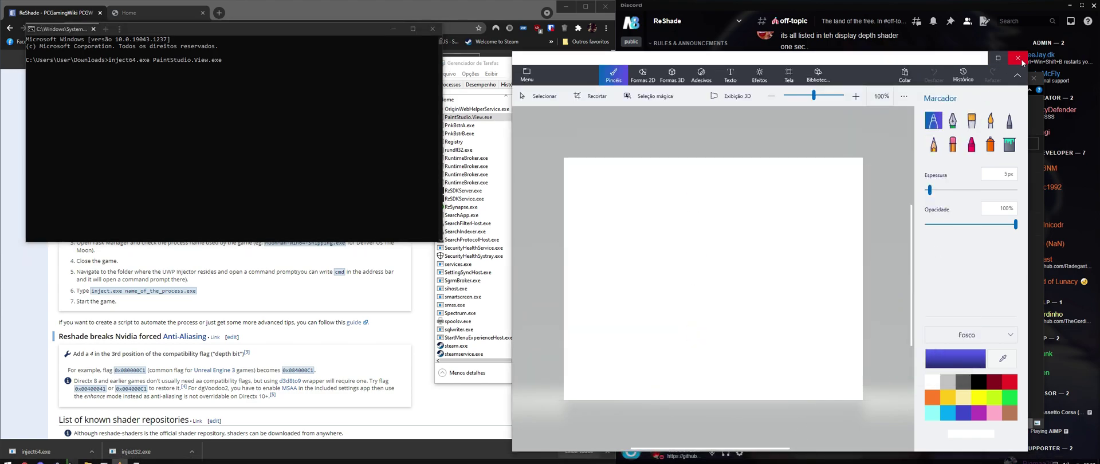
click(1019, 59)
click(282, 77)
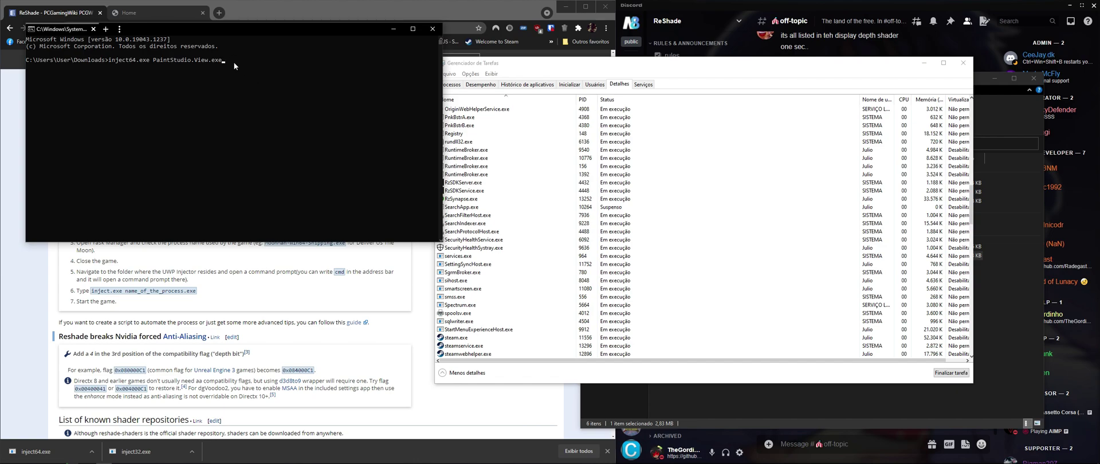
key(Return)
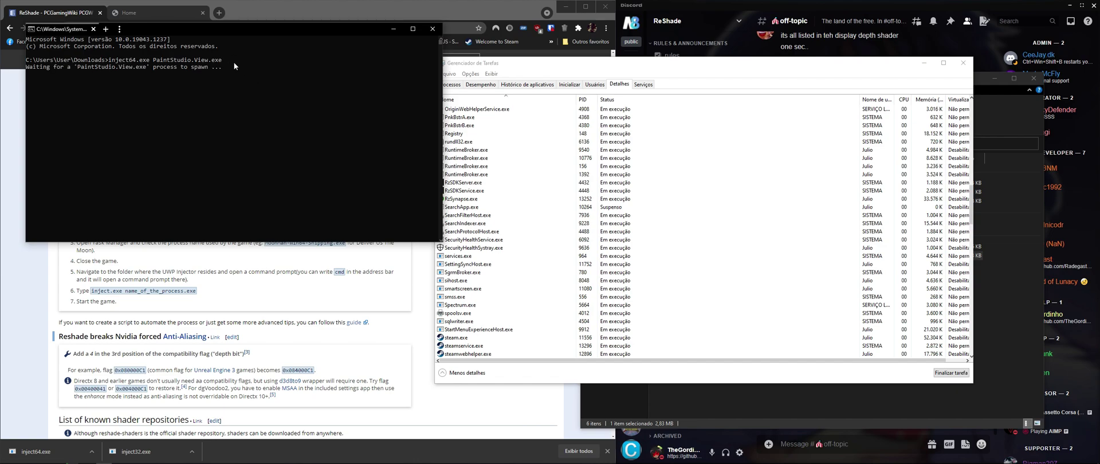
Relaunch Paint 3D while the injector is waiting and dismiss its welcome screen
key(super)
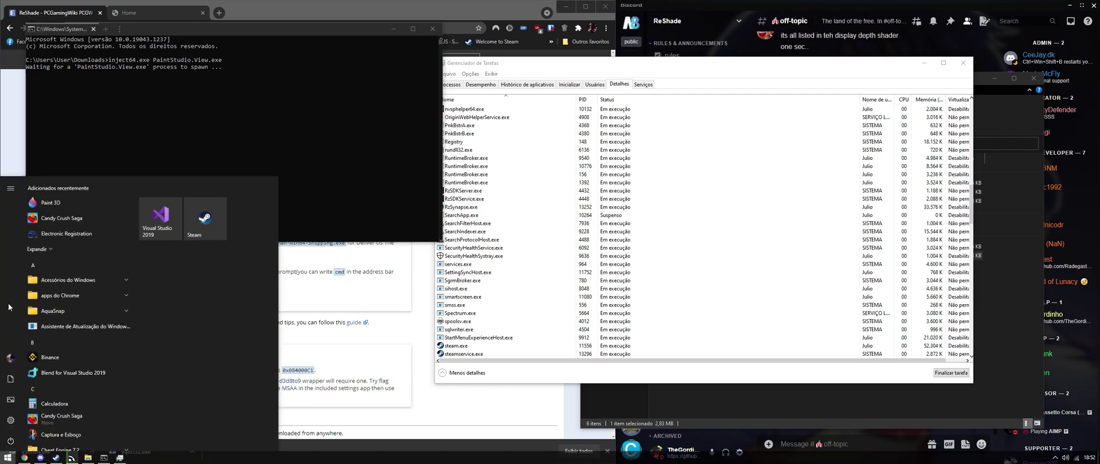
click(51, 203)
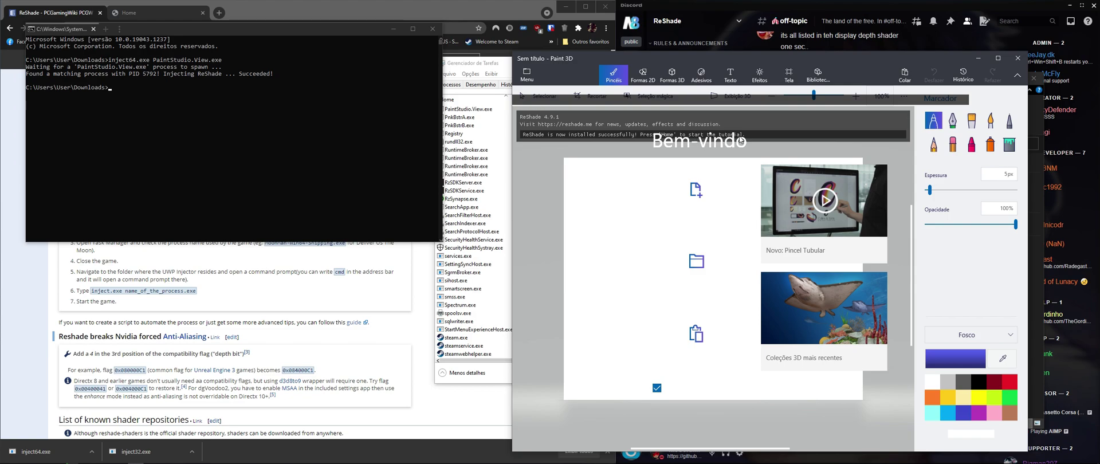
click(768, 121)
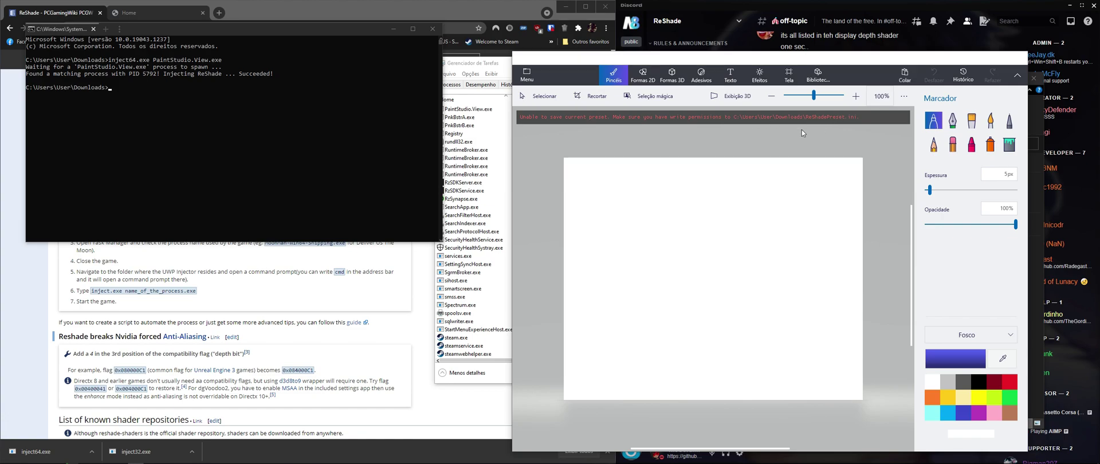
Check the Downloads folder and examine the ReShade overlay message in Paint 3D
key(alt+Tab)
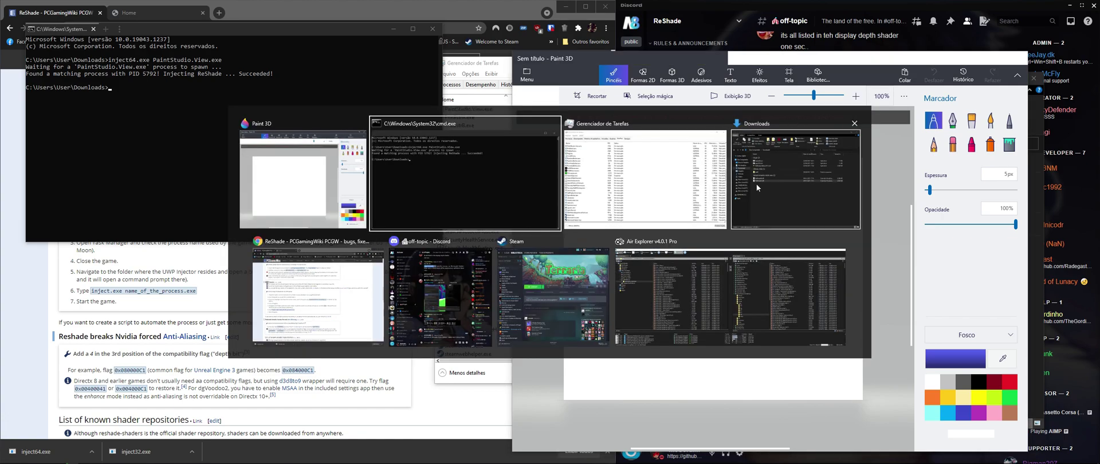
click(757, 184)
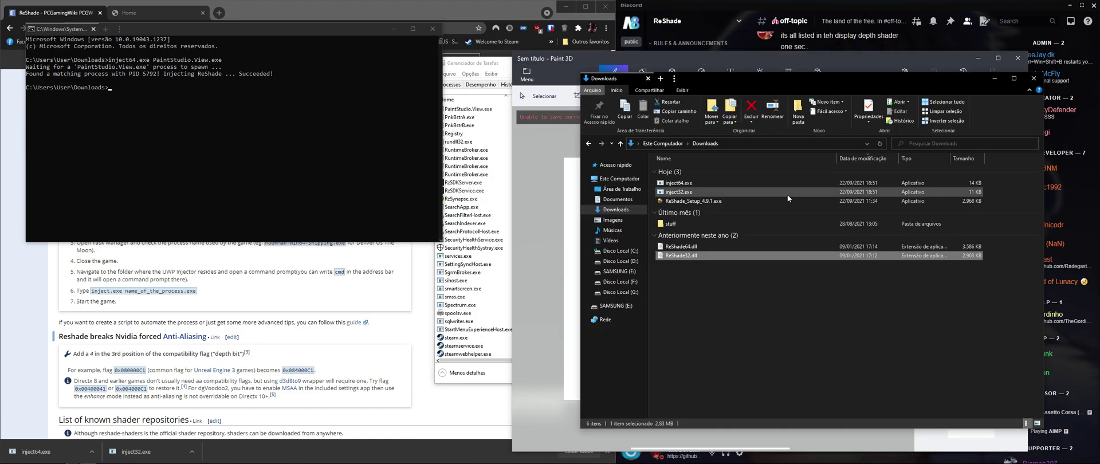
click(569, 153)
scroll(808, 125, down, 1)
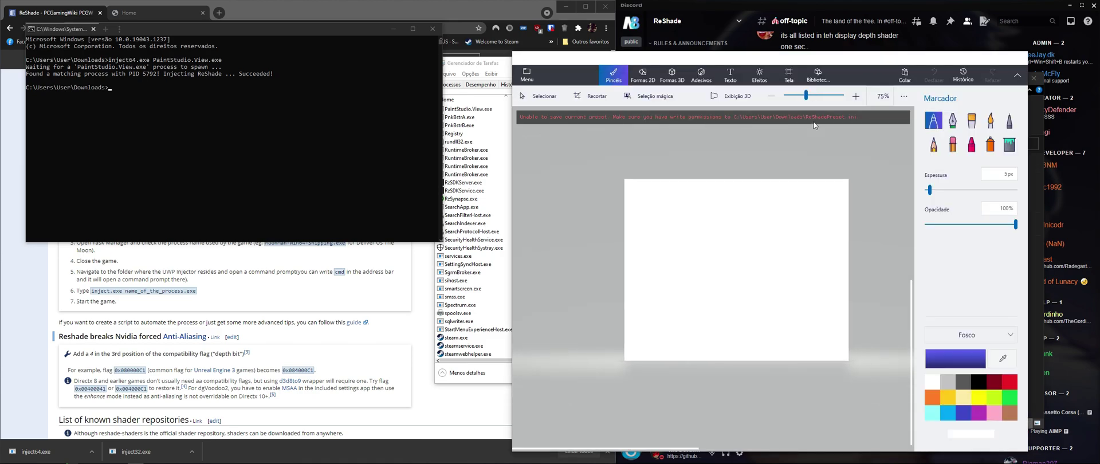
scroll(779, 190, up, 1)
scroll(778, 190, down, 1)
scroll(779, 190, up, 1)
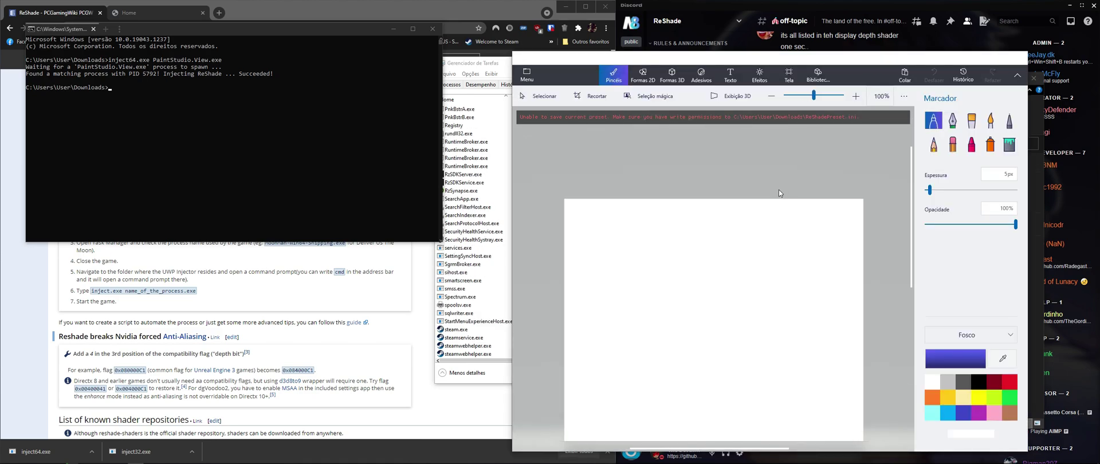
scroll(779, 190, down, 1)
right_click(786, 130)
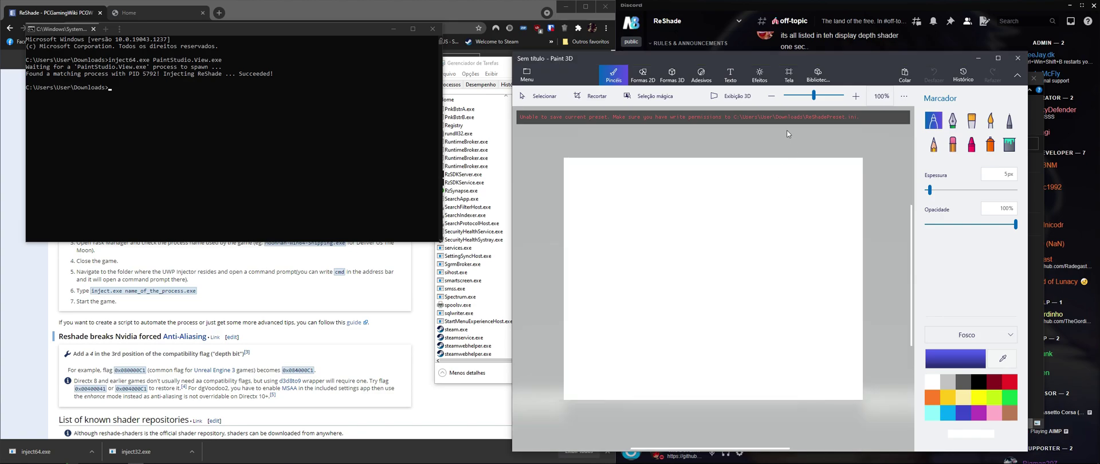
click(570, 141)
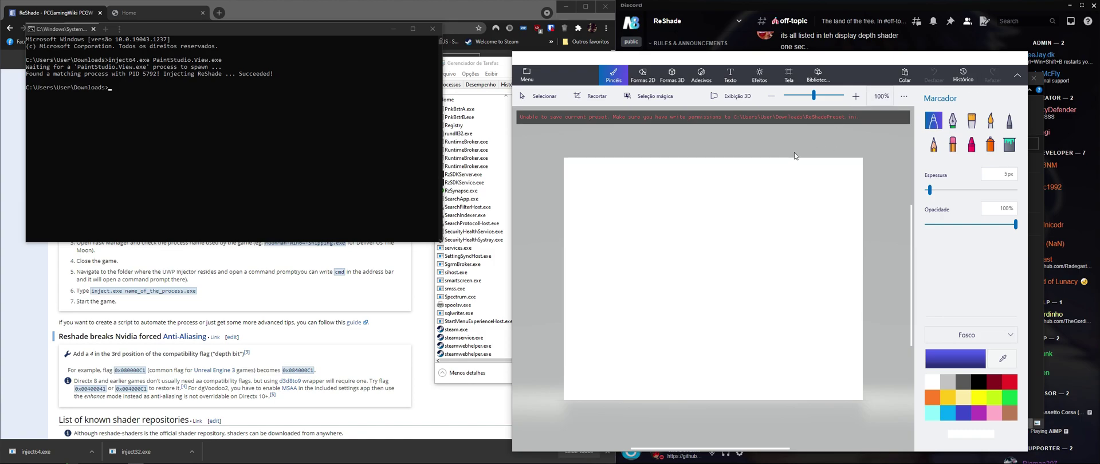
Close Paint 3D and bring up Terraria's page in the Steam library
click(1018, 58)
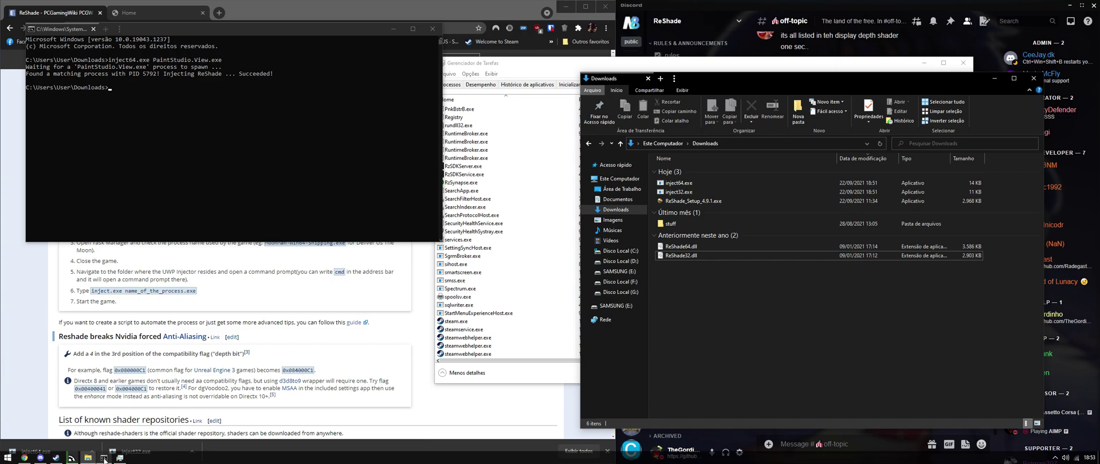
click(40, 459)
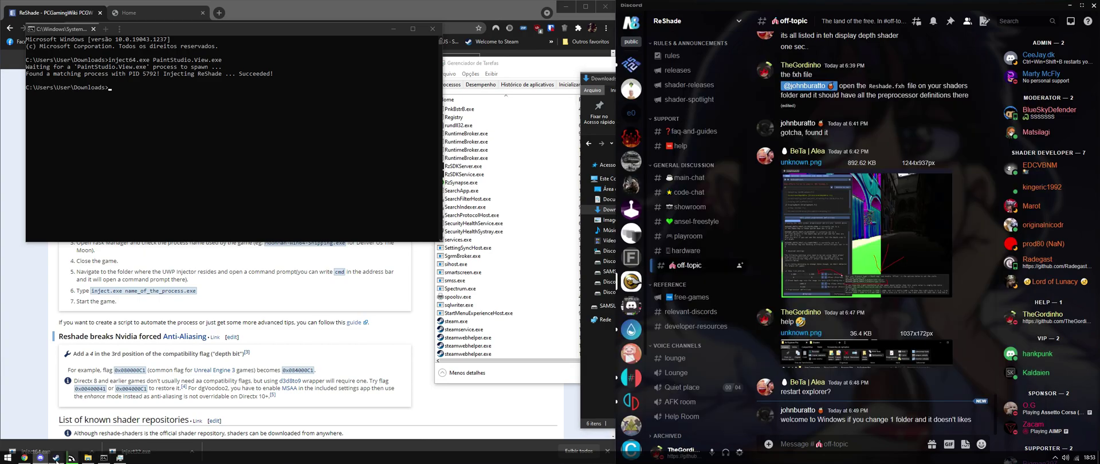
click(56, 458)
key(alt+Tab)
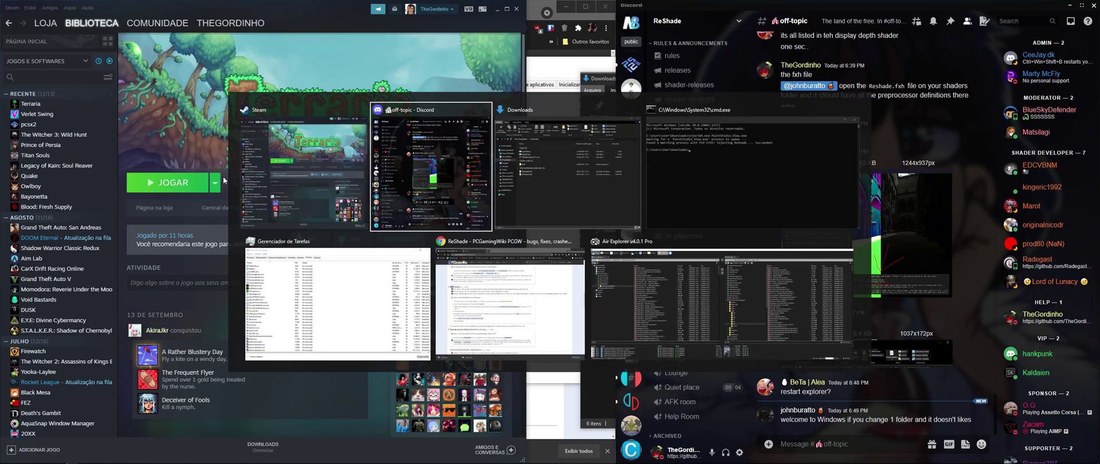
Run ReShade_Setup_4.9.1.exe from the Downloads folder and open its game selection
click(574, 176)
click(689, 201)
double_click(689, 201)
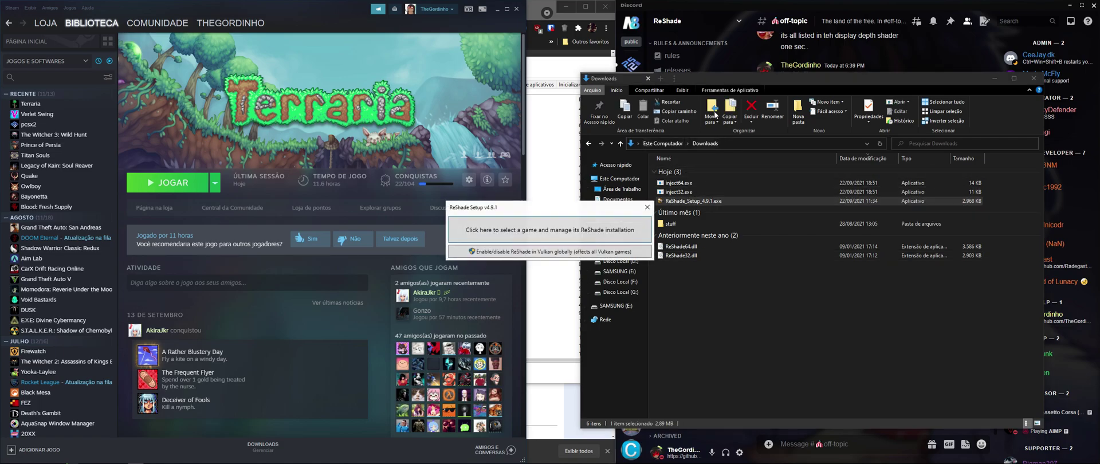
key(alt+Tab)
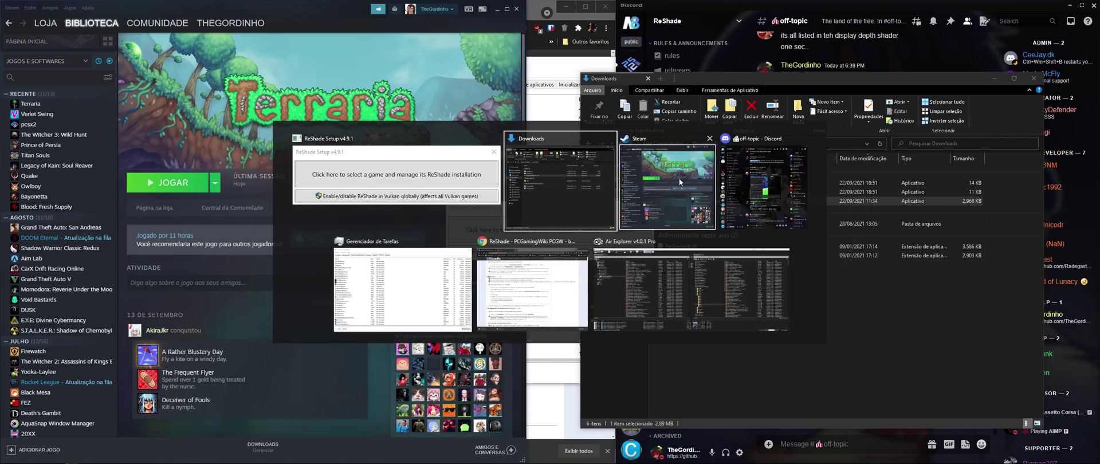
click(391, 184)
click(533, 228)
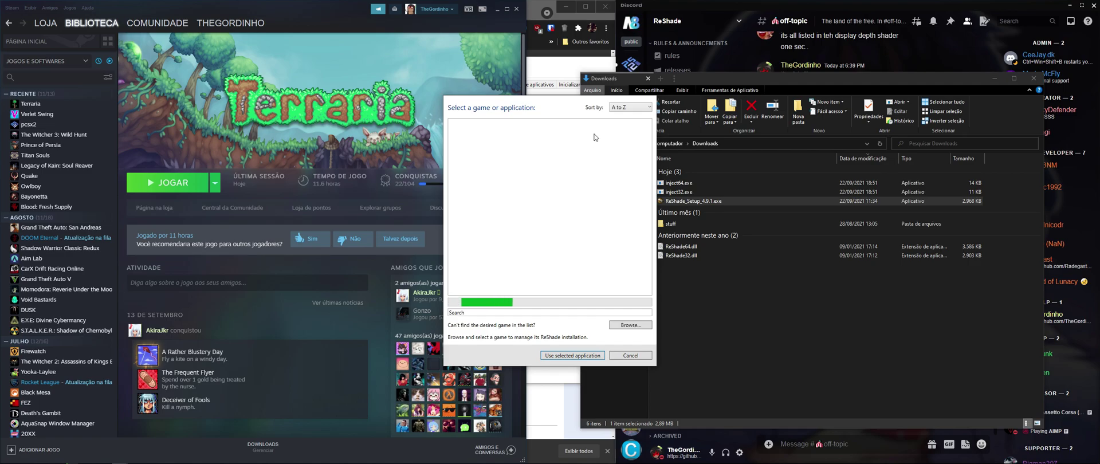
Browse to SteamLibrary\steamapps\common\Terraria on drive F: and choose Terraria.exe as the game to install ReShade for
click(630, 325)
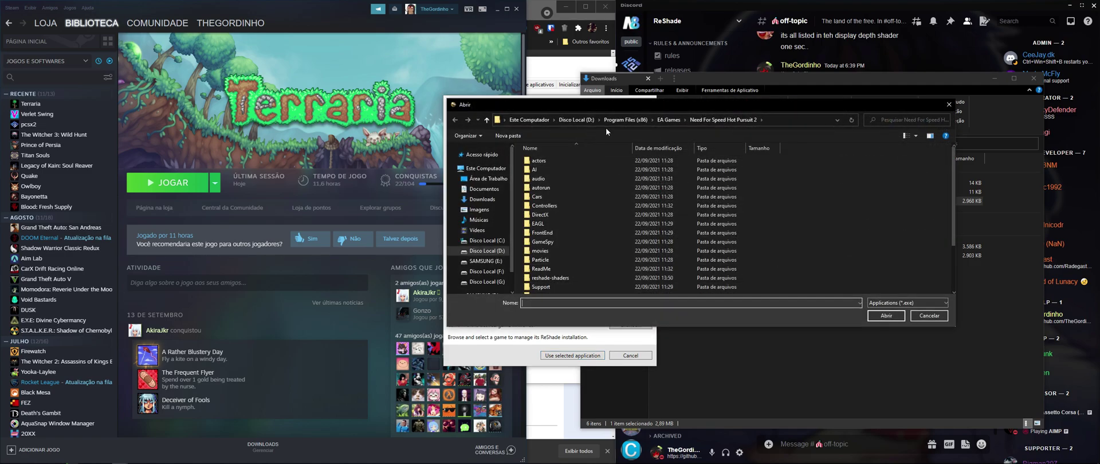
click(487, 271)
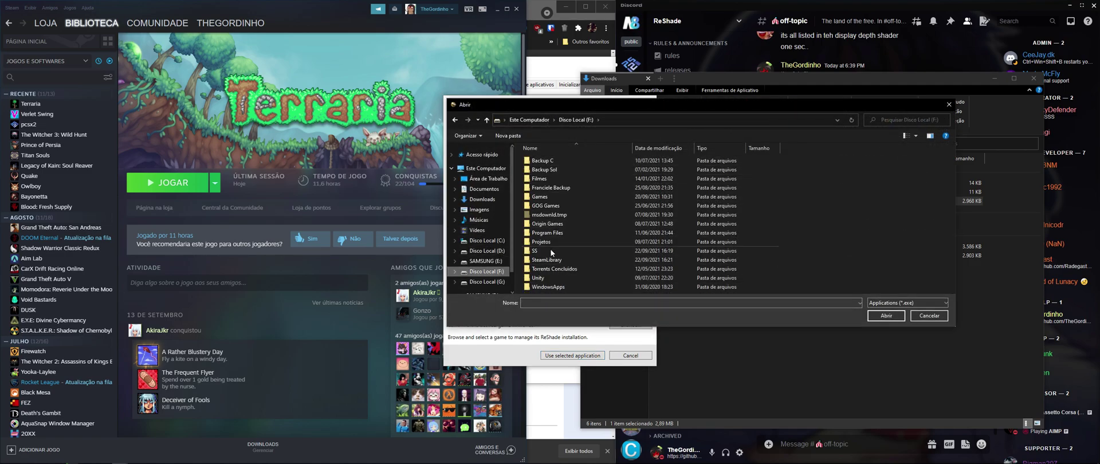
double_click(553, 259)
double_click(572, 158)
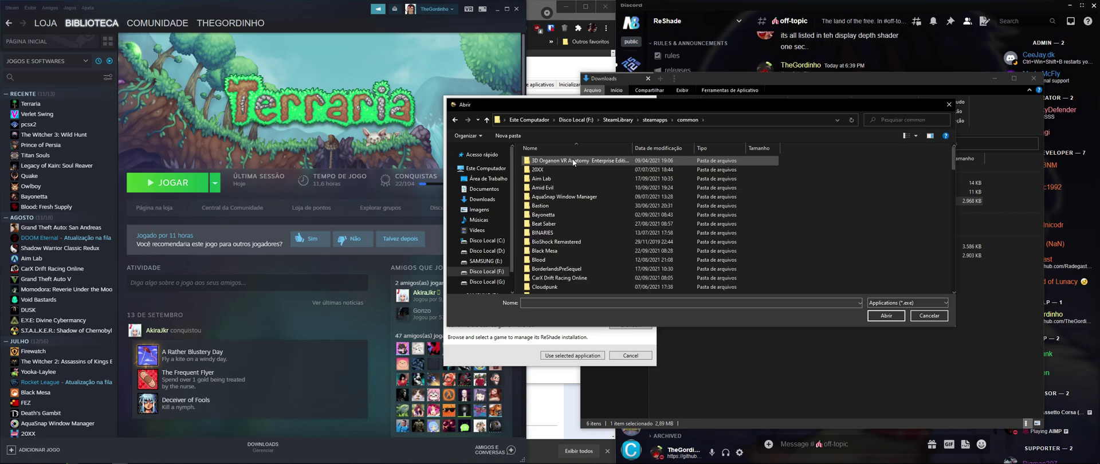
double_click(568, 177)
double_click(541, 158)
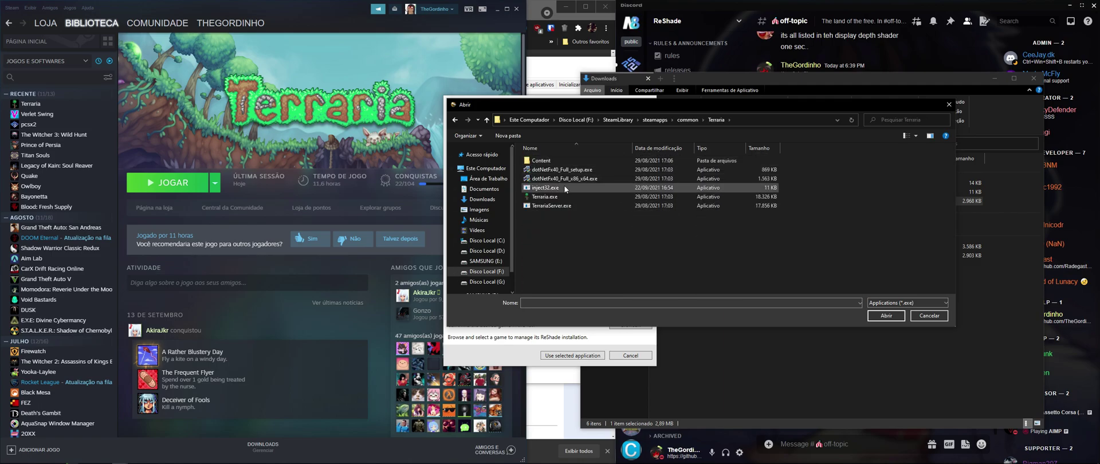
click(545, 197)
click(885, 315)
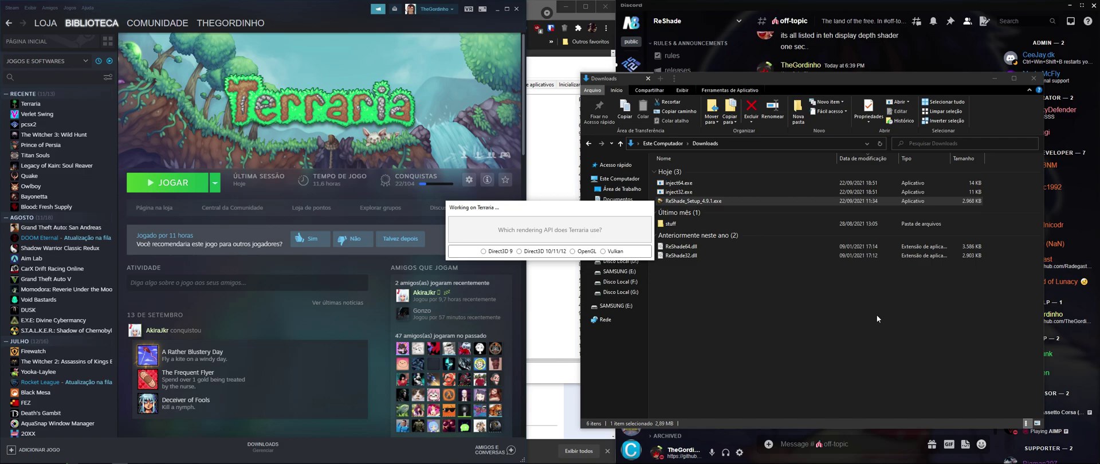
Choose Direct3D 9 as the rendering API and install the Standard effects and SweetFX packages
click(488, 253)
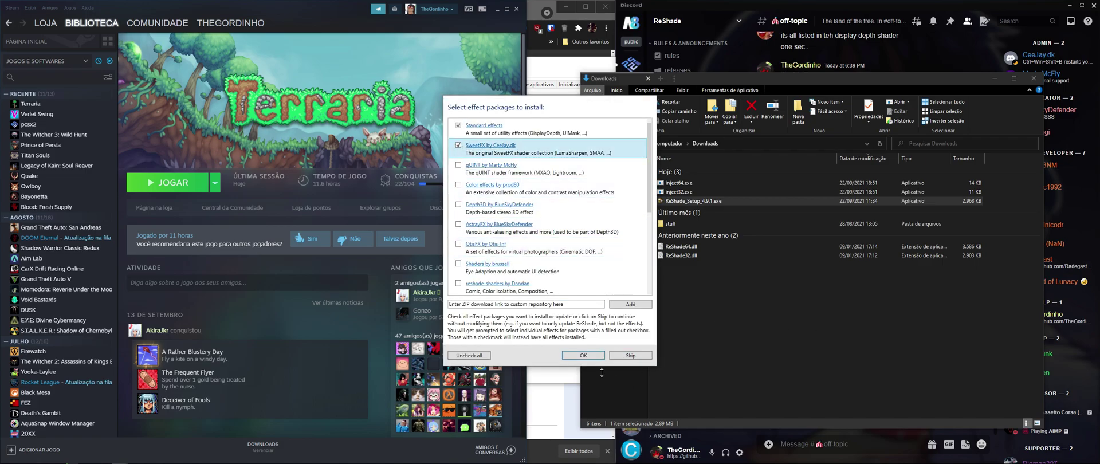
click(590, 355)
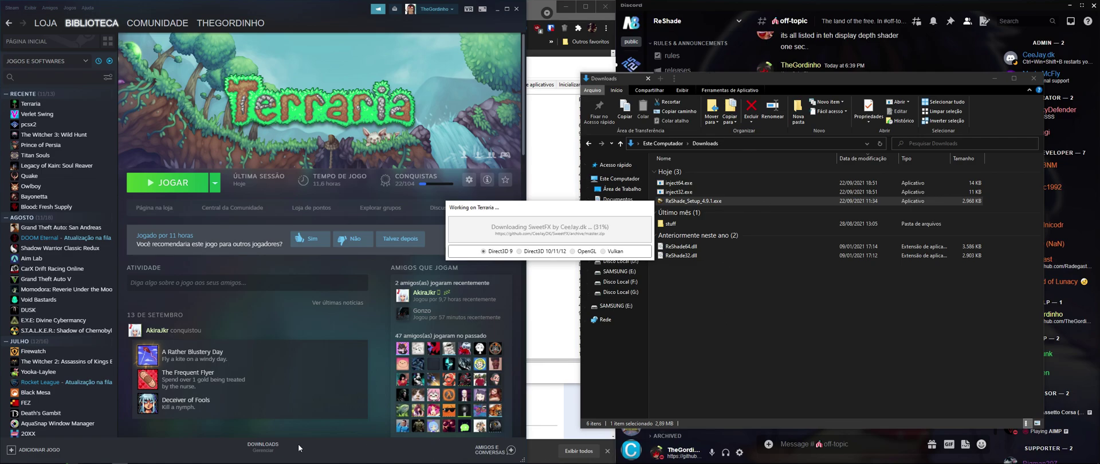
Open Terraria's install folder in File Explorer from the local files section of the game's Steam properties
click(61, 443)
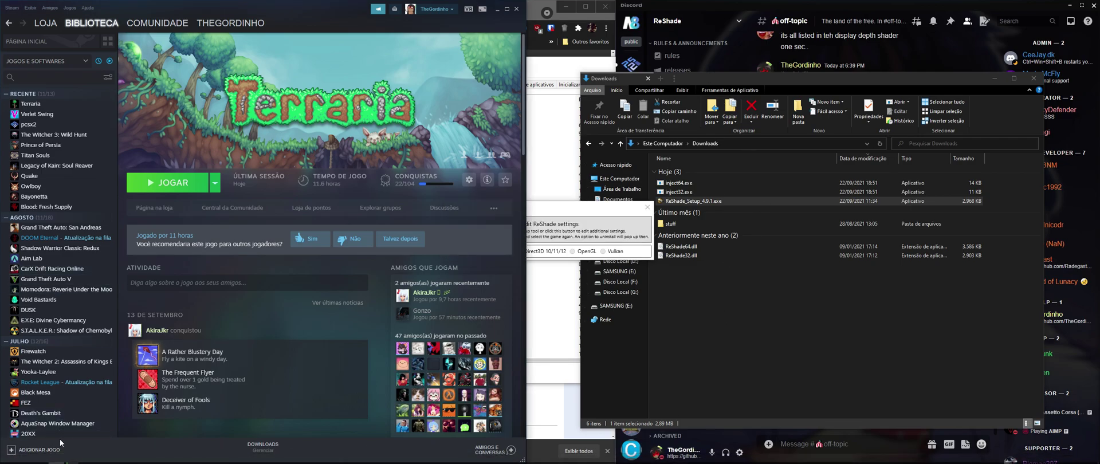
right_click(55, 104)
click(86, 163)
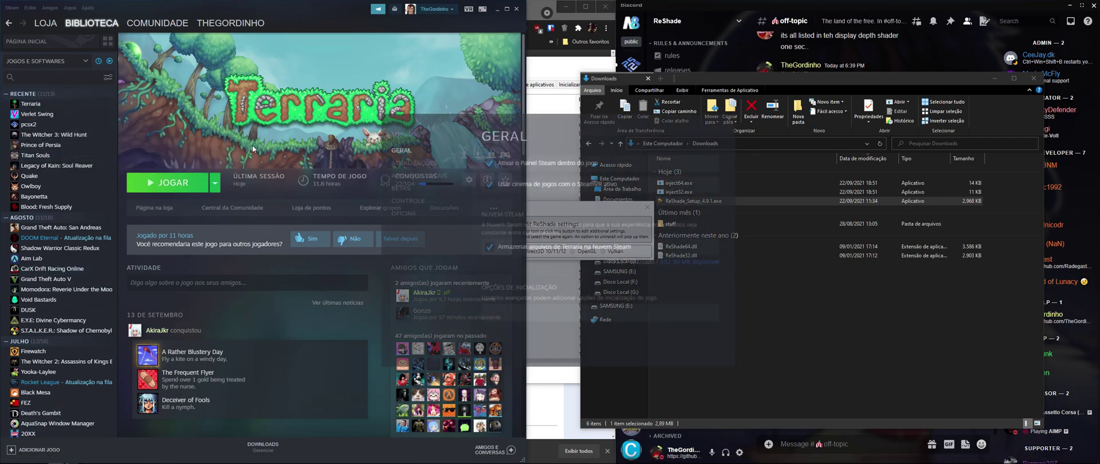
click(413, 175)
click(690, 162)
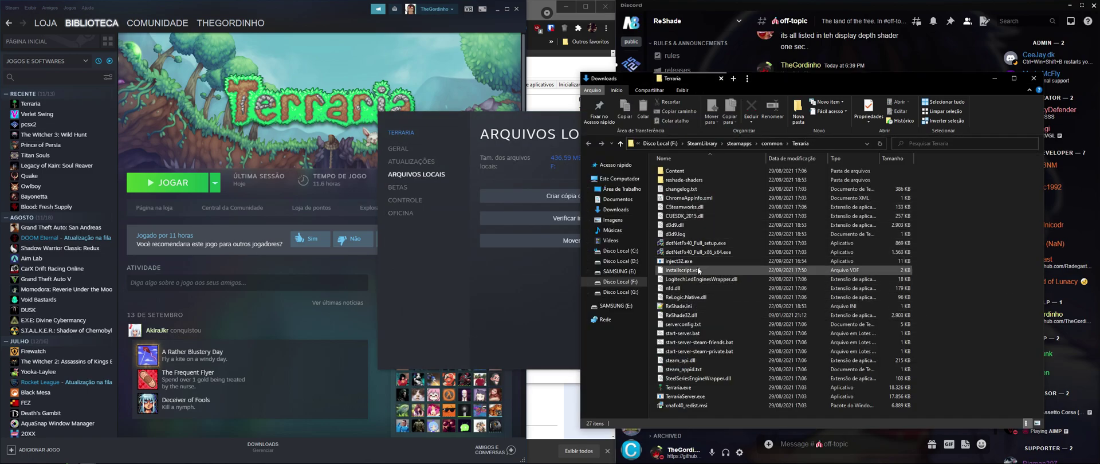
Delete the existing inject32.exe and ReShade32.dll from the Terraria folder
click(697, 261)
key(Delete)
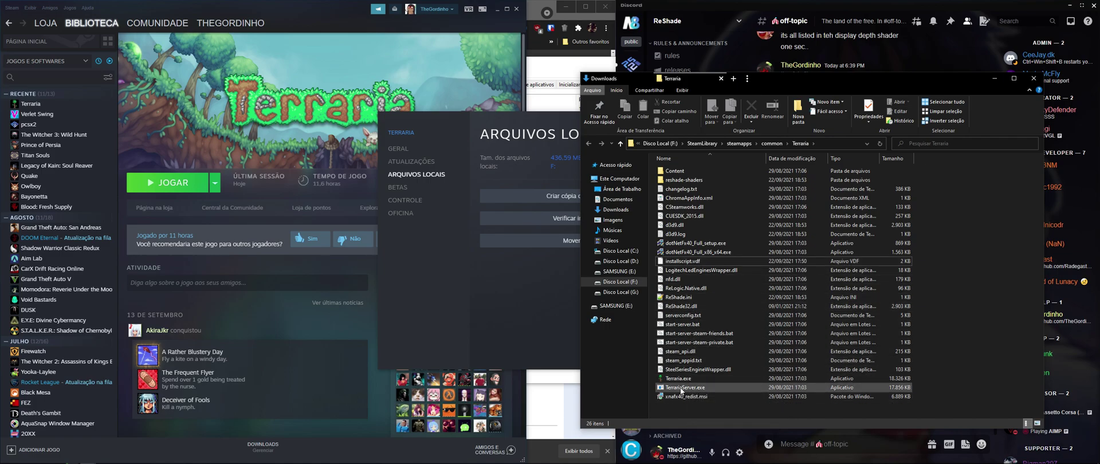
click(698, 307)
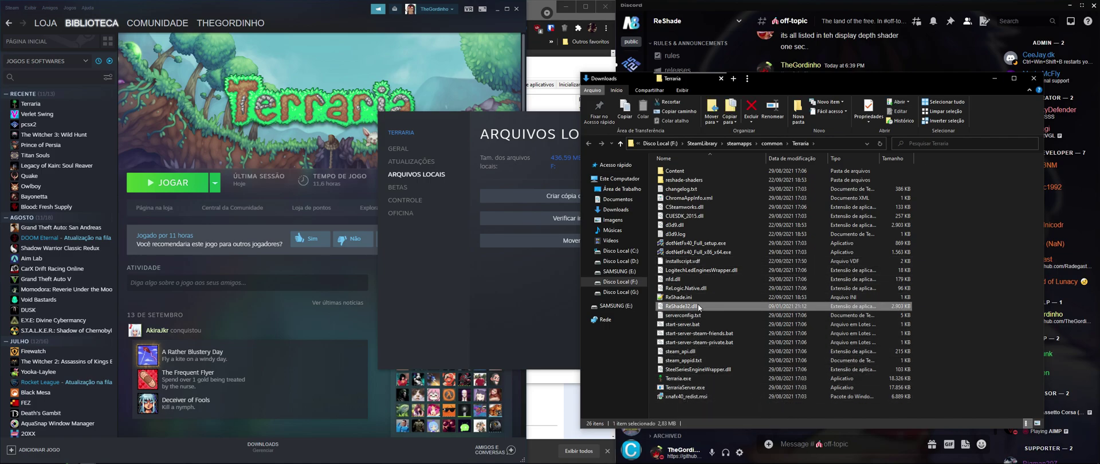
key(Delete)
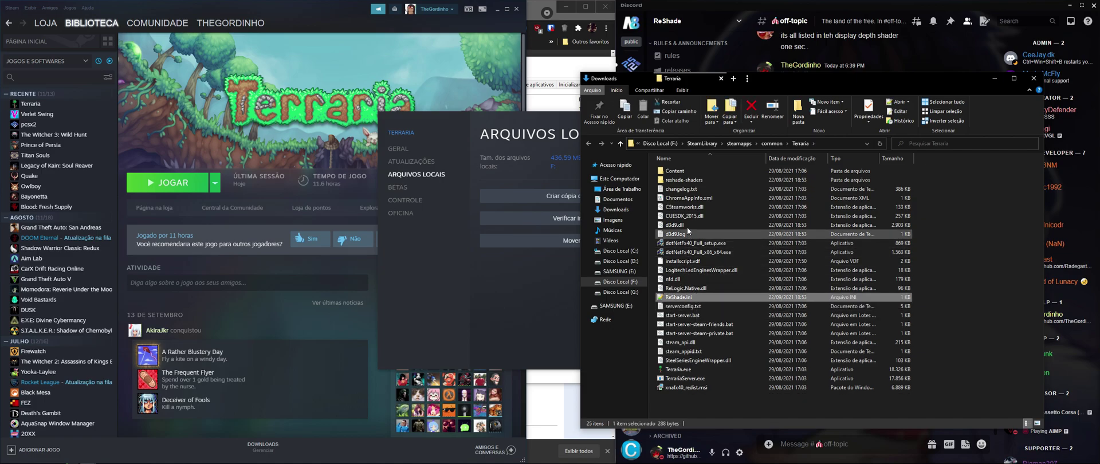
Inspect the detailed properties of d3d9.dll and look through the reshade-shaders\Shaders folder
click(689, 225)
right_click(688, 226)
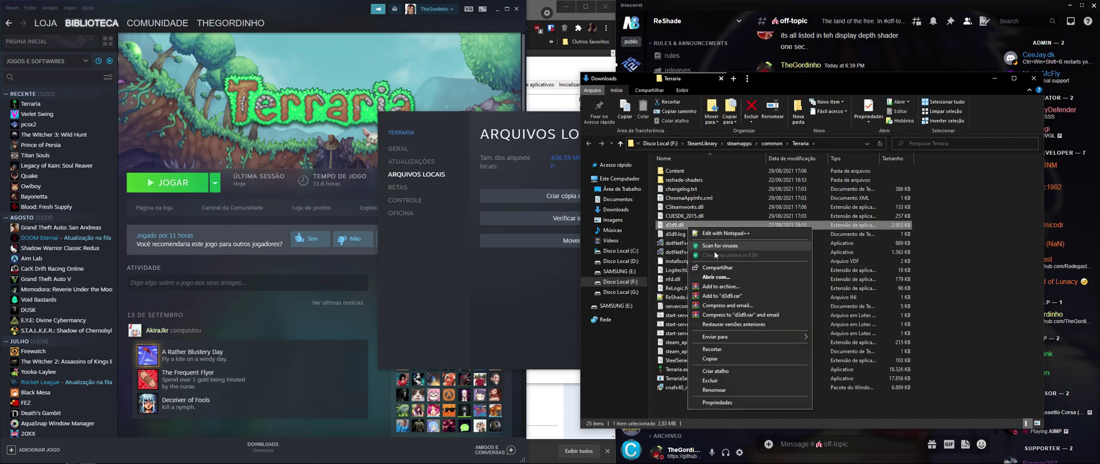
click(722, 403)
click(796, 247)
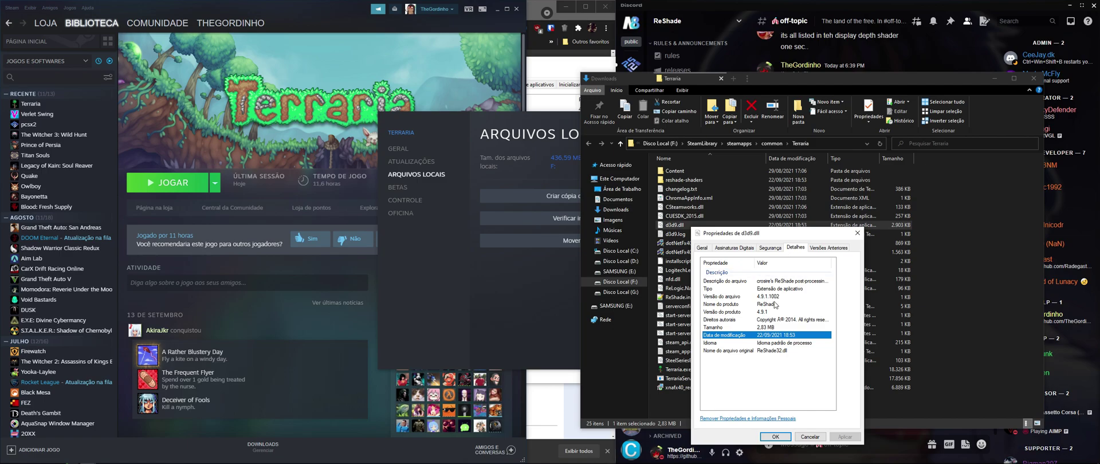
click(858, 234)
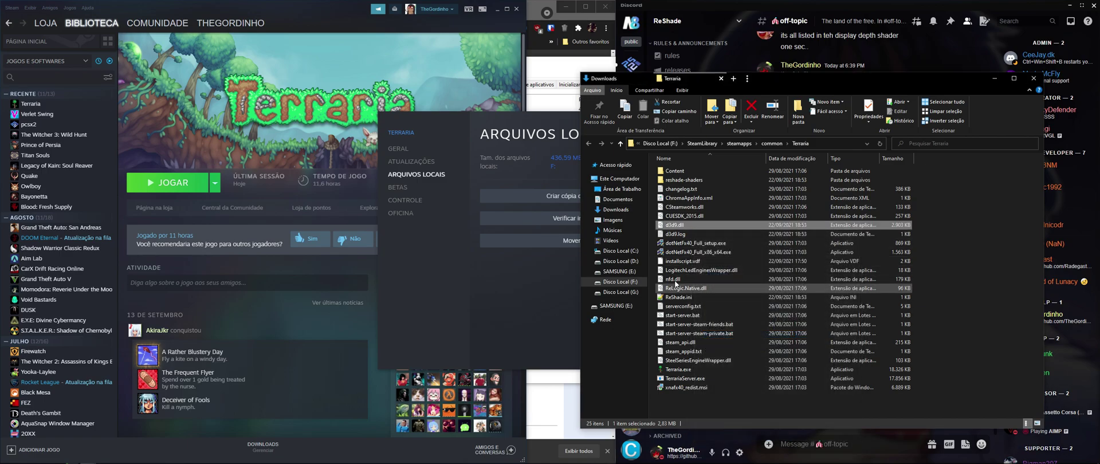
double_click(683, 179)
double_click(690, 170)
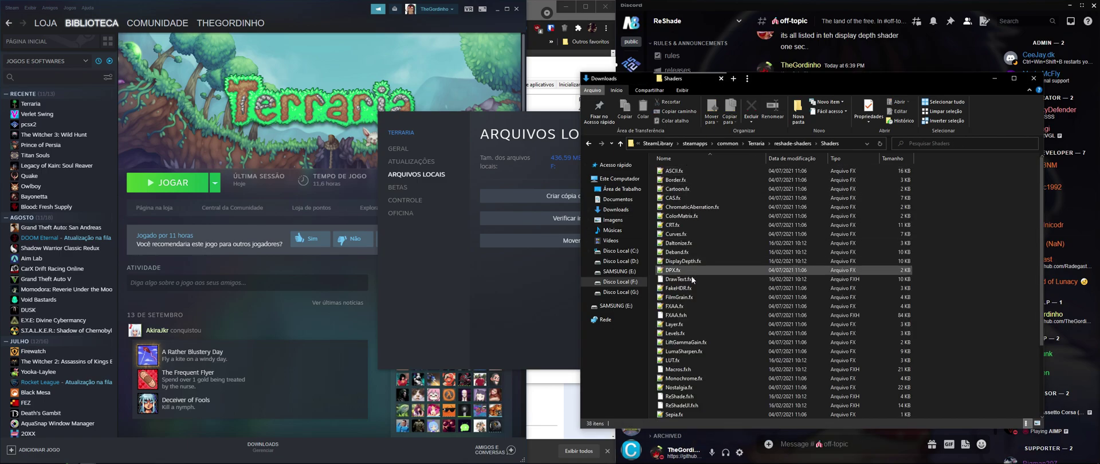
Open the ReShade settings from the setup tool, accept them as they are, and close the setup
key(alt+Tab)
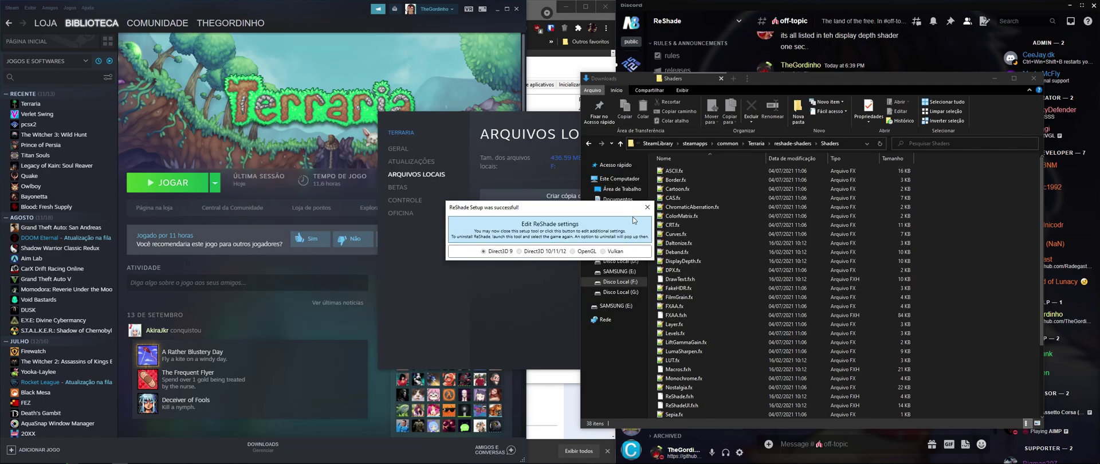
click(634, 220)
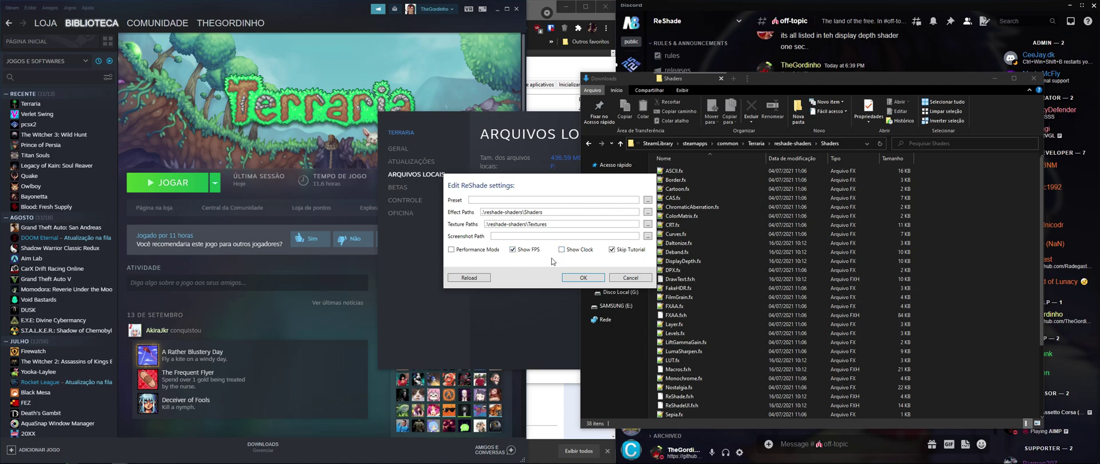
click(584, 277)
click(646, 202)
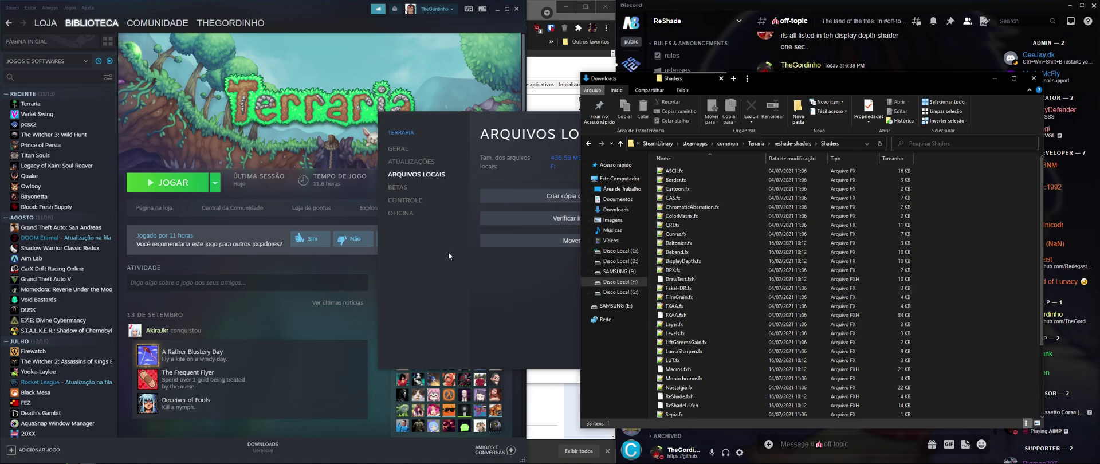
Launch Terraria from Steam and go back up to the main Terraria folder in File Explorer
click(176, 183)
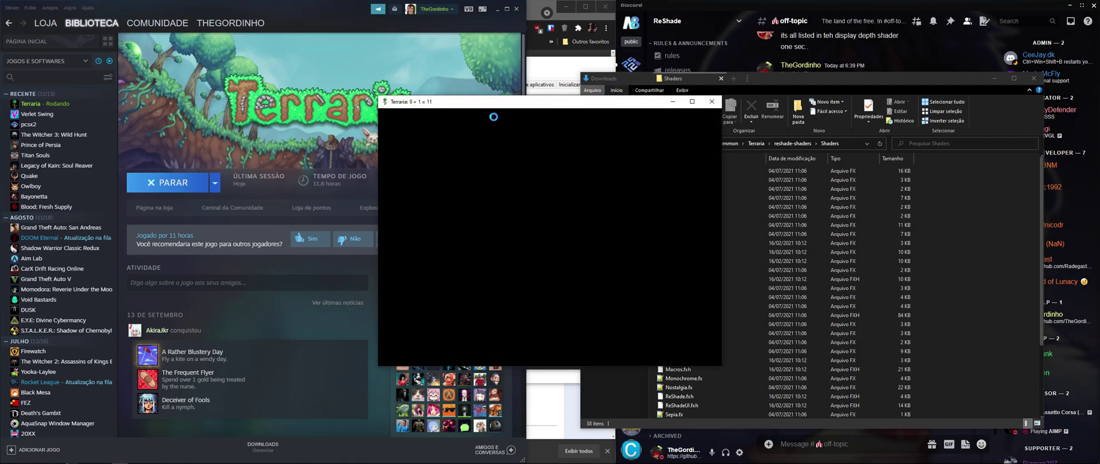
click(852, 255)
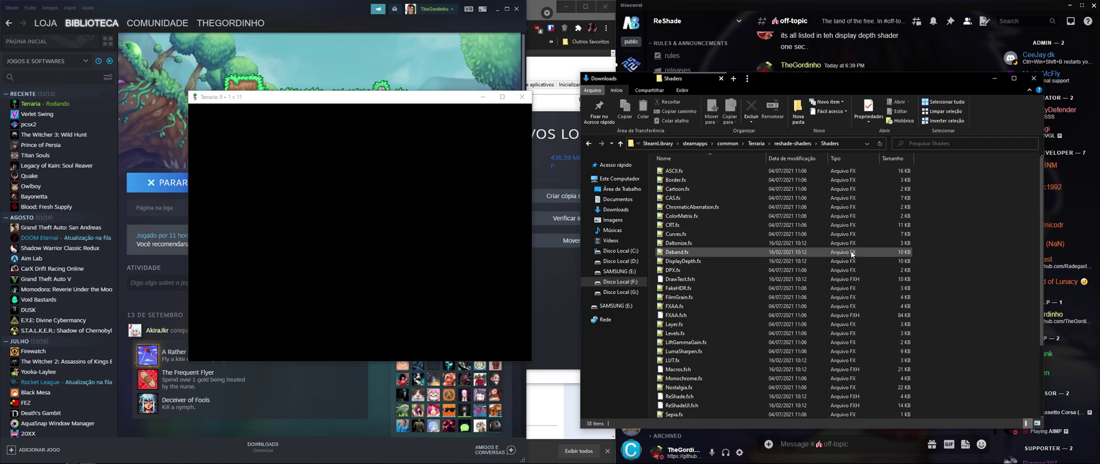
key(BackSpace)
key(BackSpace)
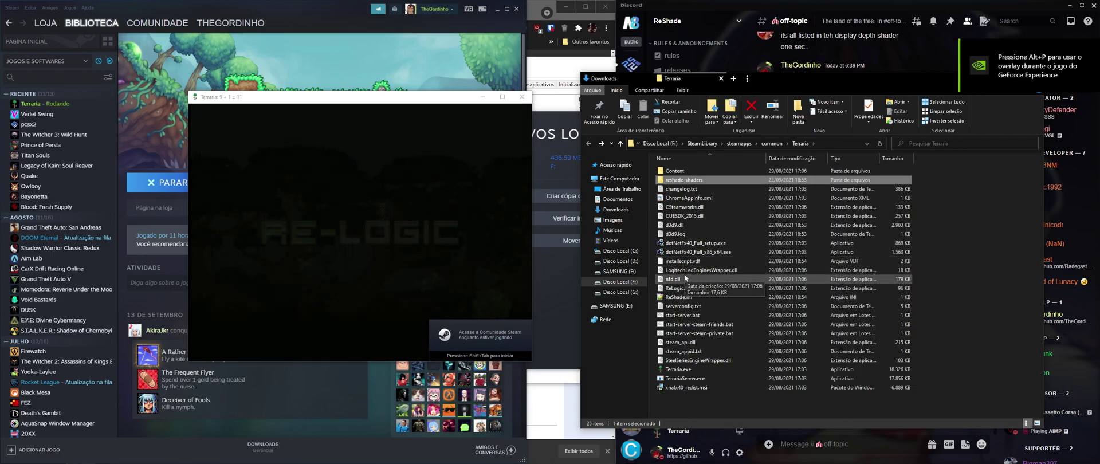
Read d3d9.log from the Terraria folder, and close both the log and the game
click(688, 235)
double_click(688, 235)
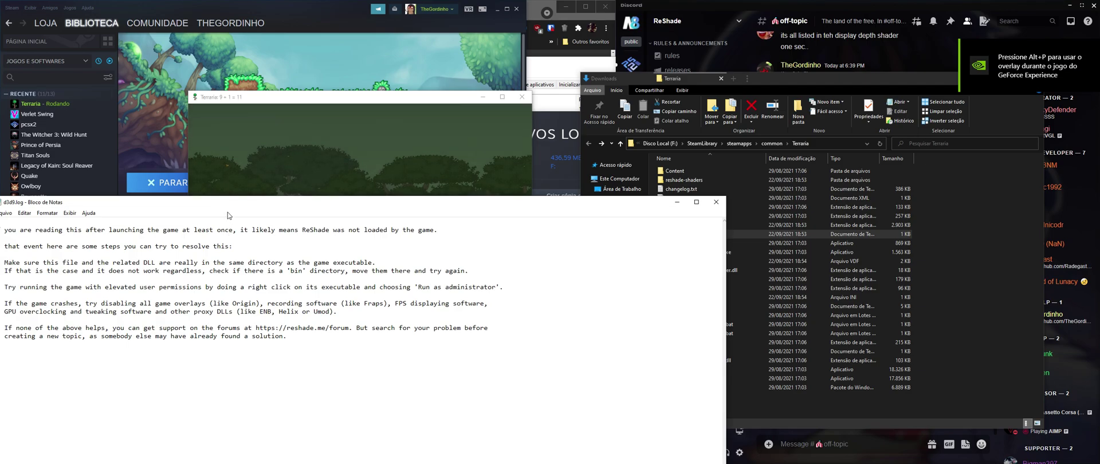
drag(46, 187, 313, 187)
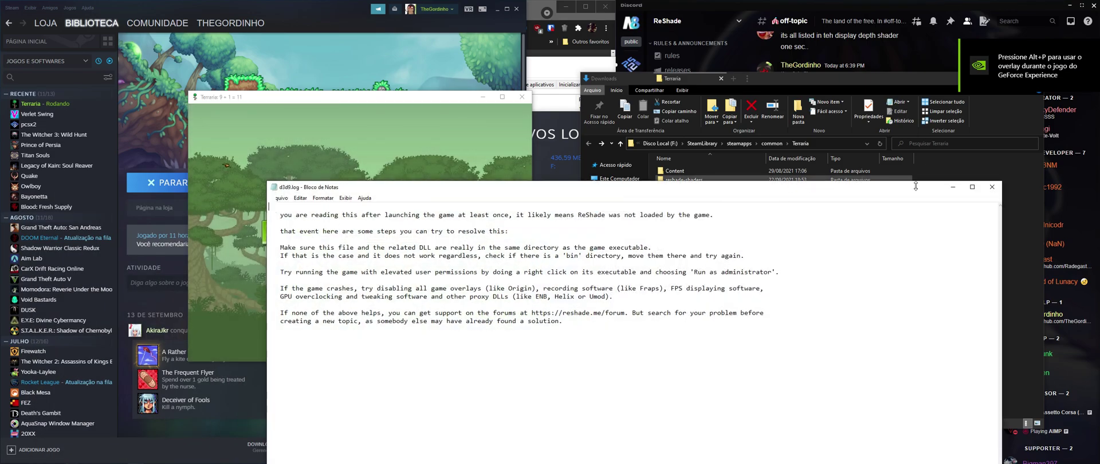
key(alt+F4)
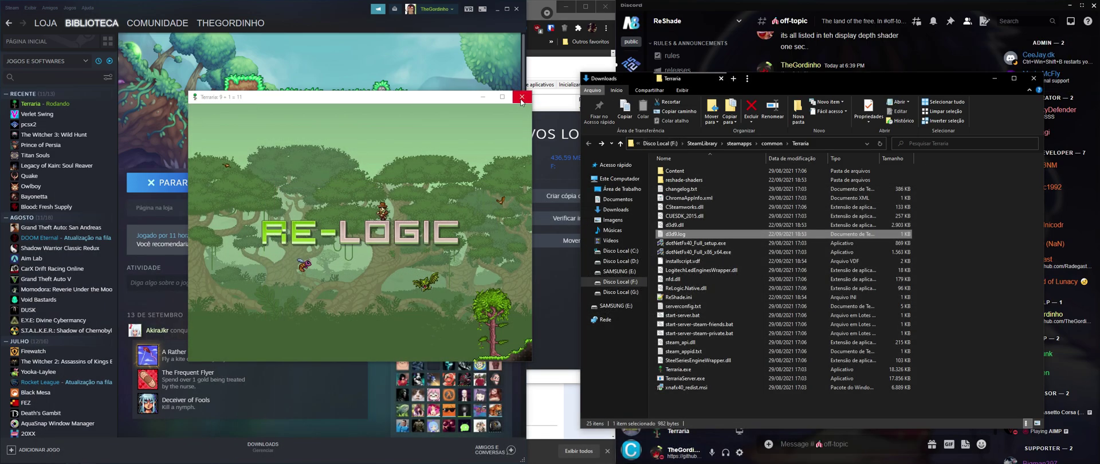
click(522, 97)
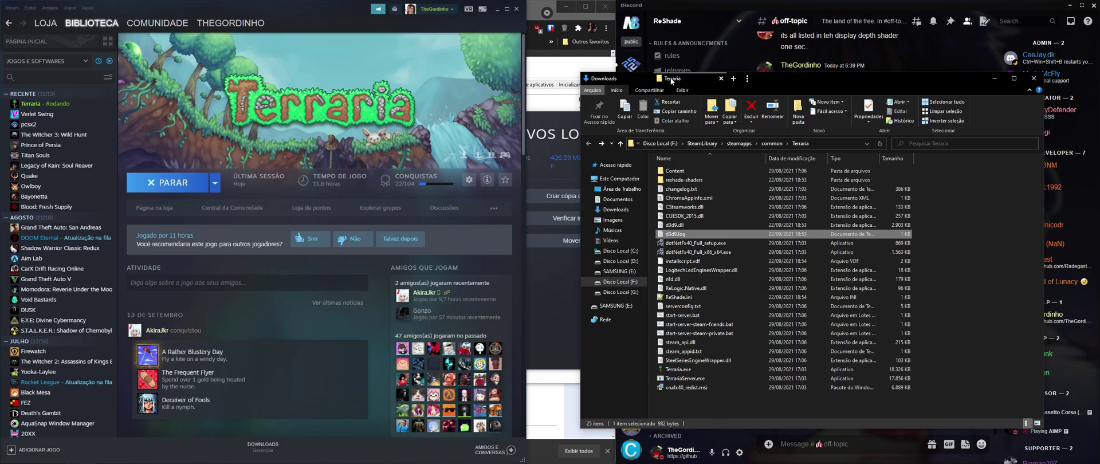
Copy inject32.exe and ReShade32.dll from Downloads into the Terraria folder
click(616, 78)
click(680, 183)
click(682, 192)
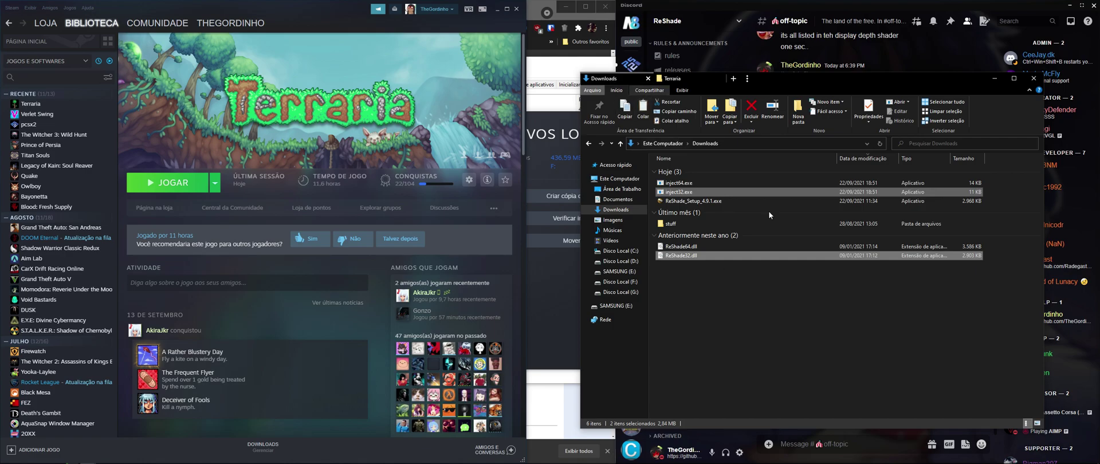
click(689, 76)
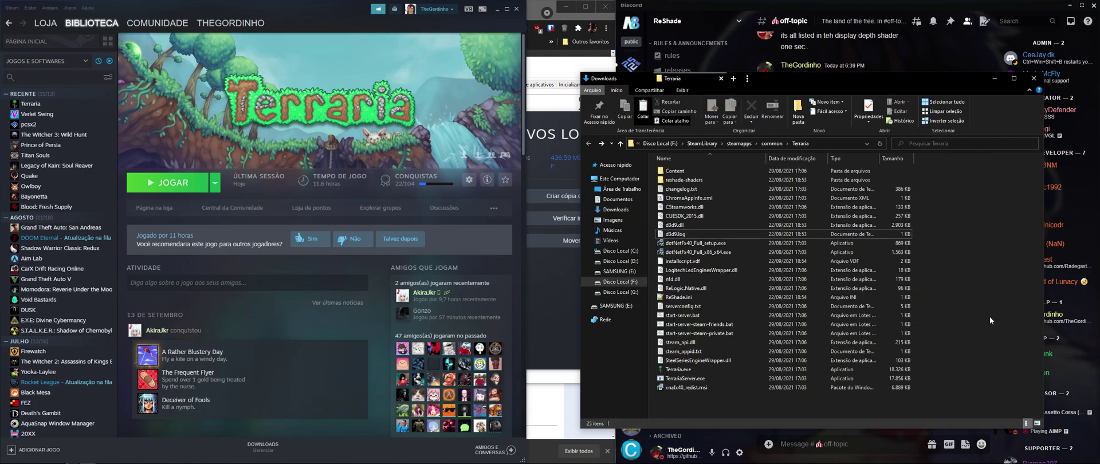
key(ctrl+v)
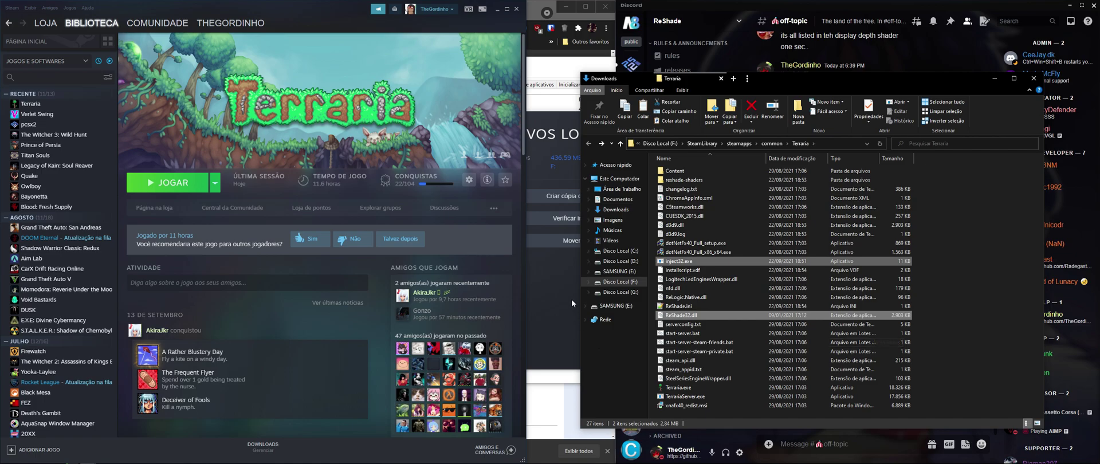
Open a command prompt in the Terraria folder and enter inject32.exe Terraria.exe without running it
click(846, 144)
text(cmd)
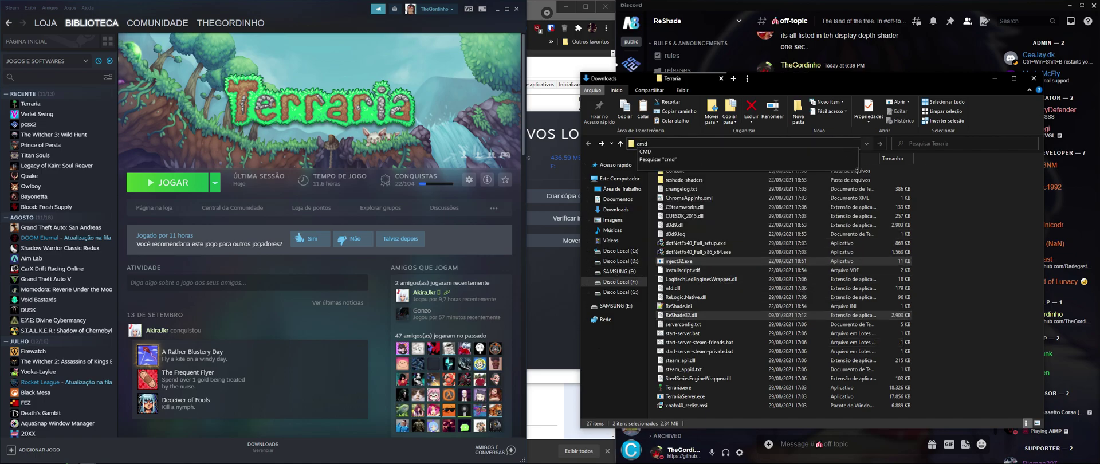
key(Return)
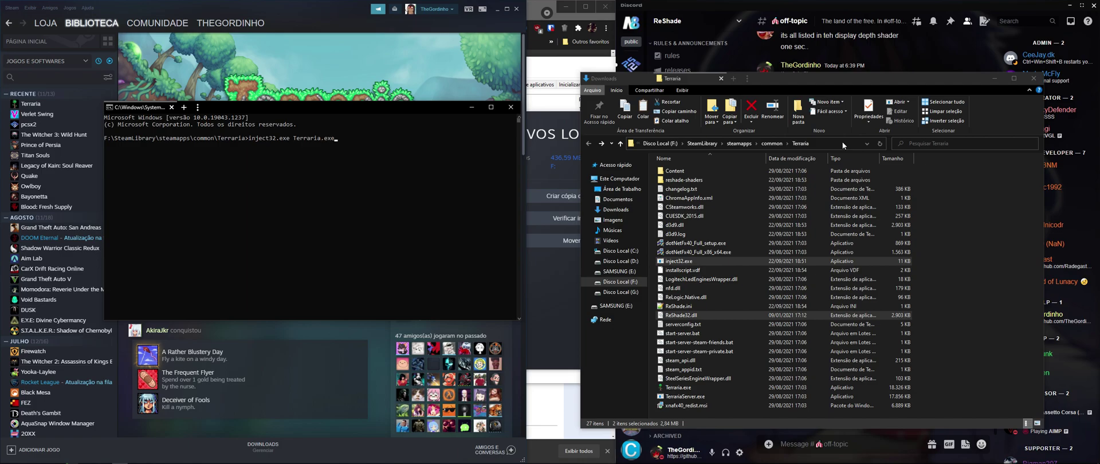
Start Terraria and find its process, Terraria.exe, among the detailed processes in Task Manager
click(682, 388)
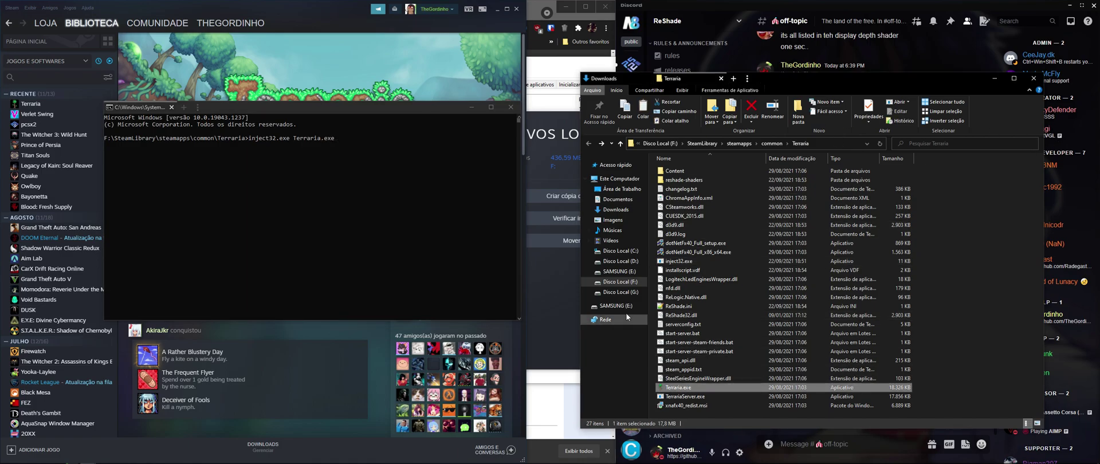
key(ctrl+shift+Escape)
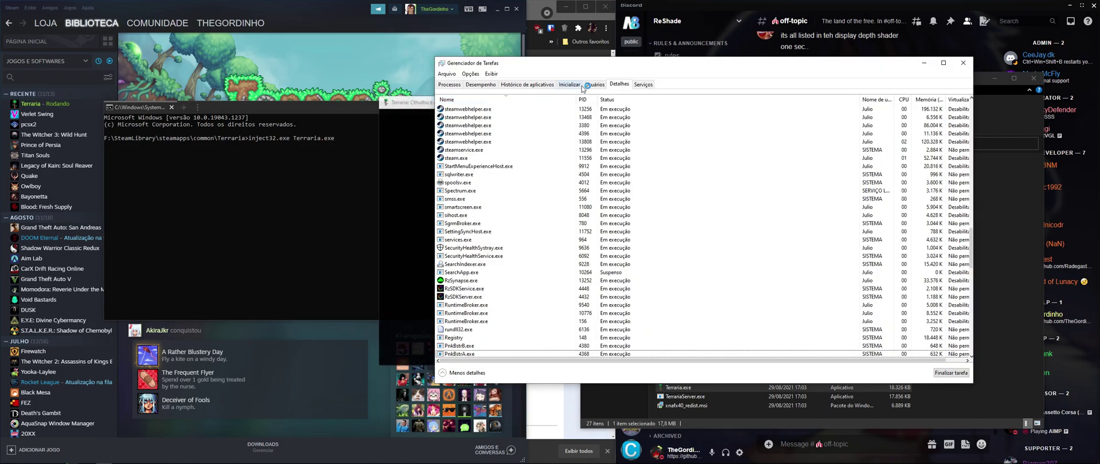
drag(579, 63, 751, 72)
scroll(645, 129, up, 5)
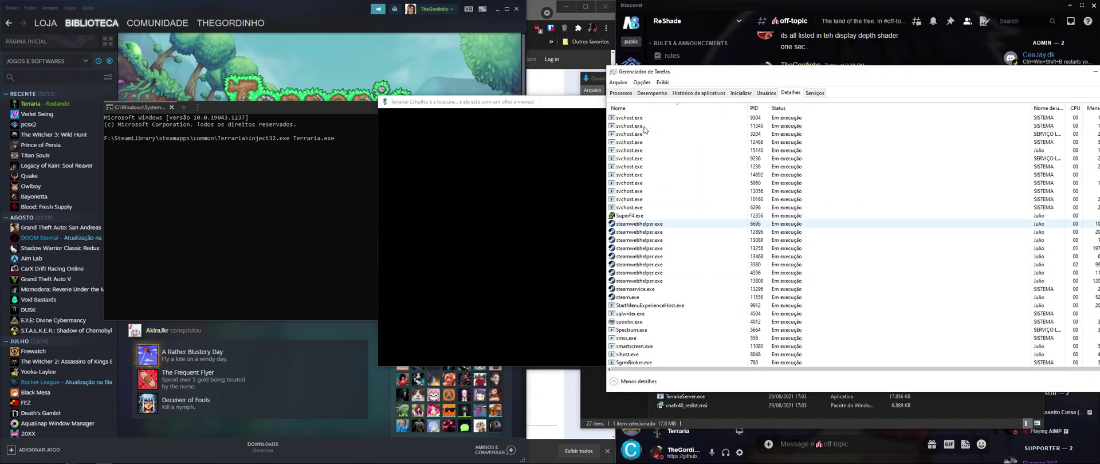
scroll(645, 129, up, 1)
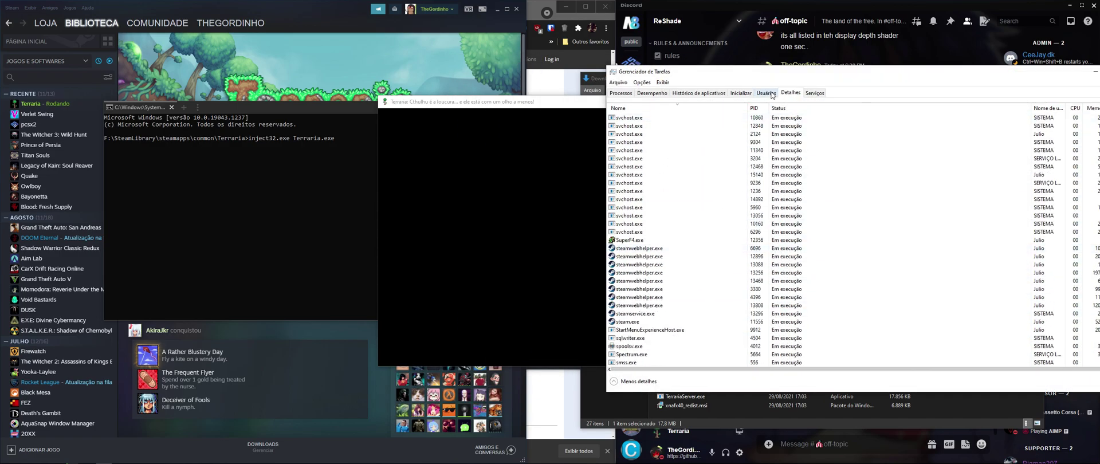
click(648, 109)
click(630, 273)
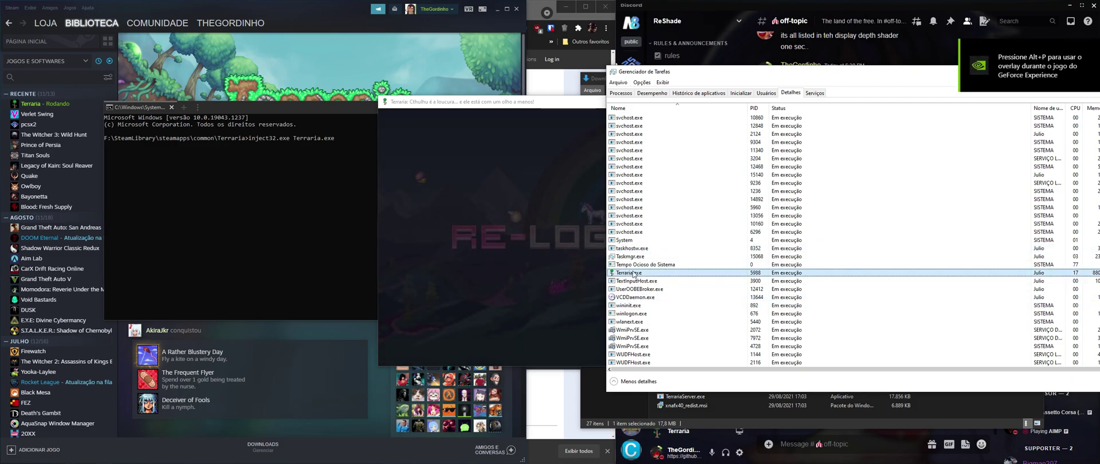
End the Terraria.exe process and return to the Terraria folder in File Explorer
right_click(630, 273)
click(654, 282)
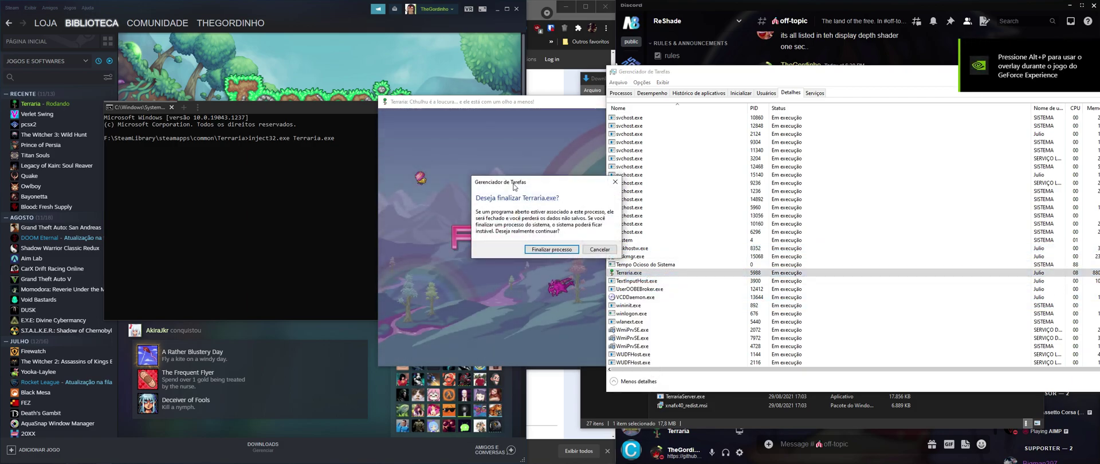
click(551, 249)
click(937, 411)
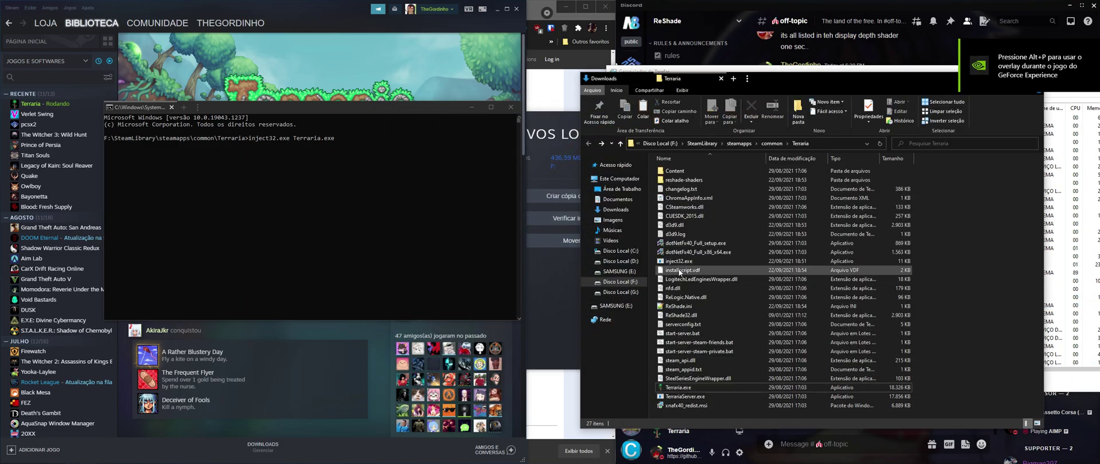
Run the prepared inject32.exe Terraria.exe command and bring up the PCGamingWiki ReShade page in the browser
click(352, 139)
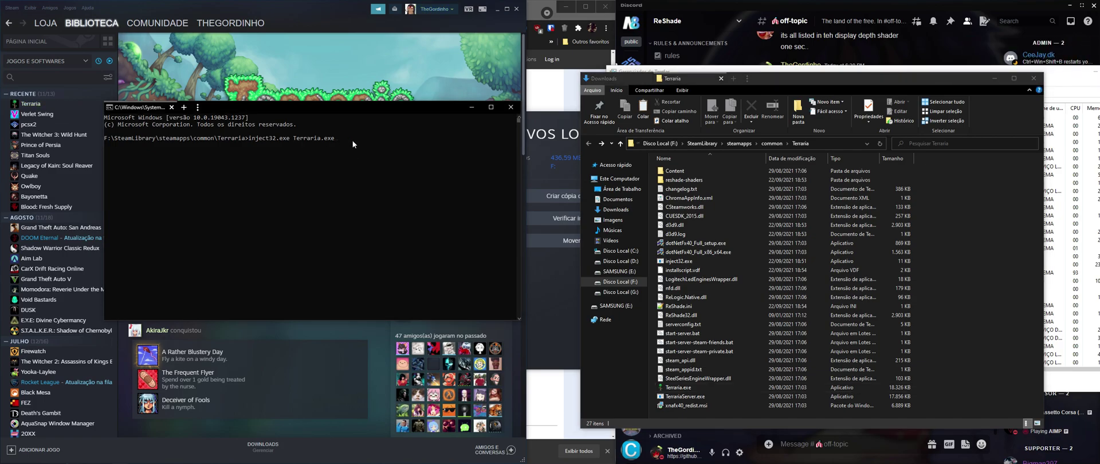
key(Return)
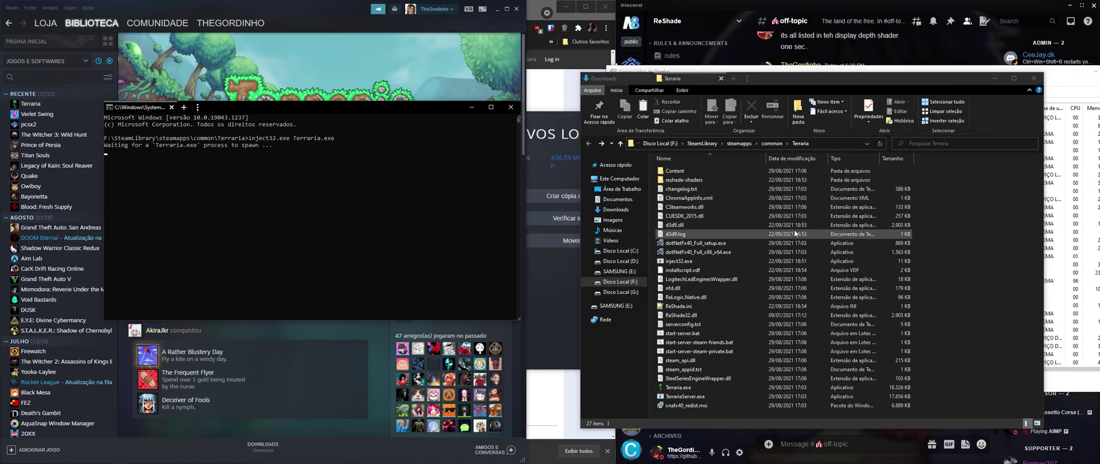
click(534, 6)
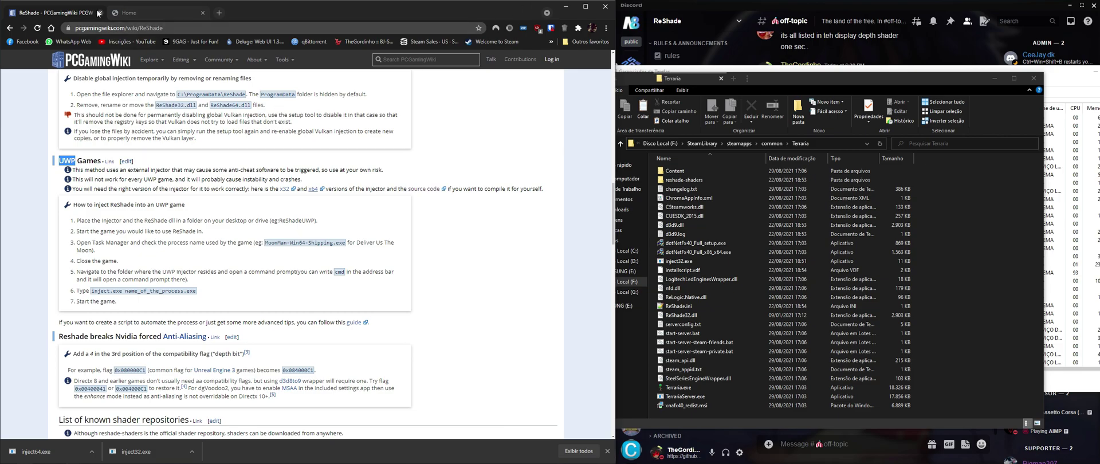
Start Terraria from the Steam library and bring the waiting inject32.exe command prompt to the front
mouse_move(55, 457)
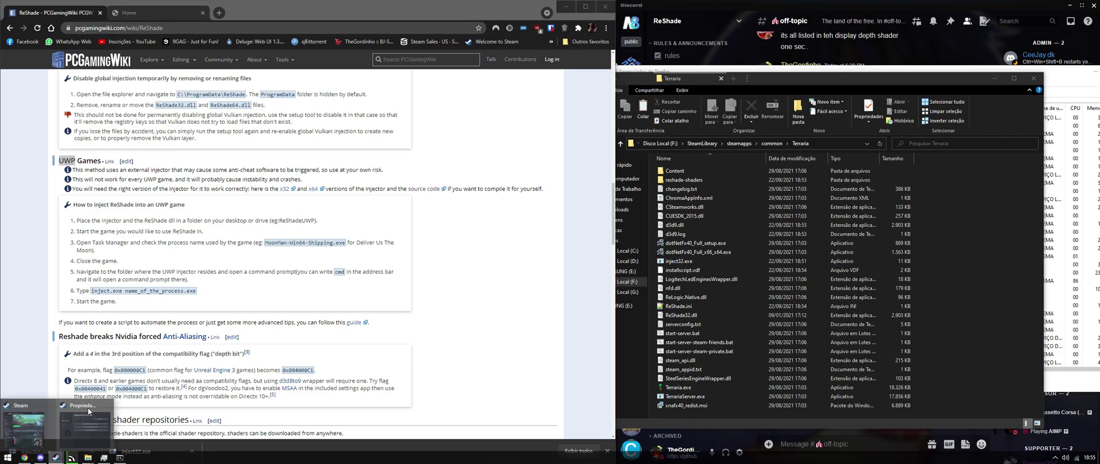
click(31, 419)
key(alt+Tab)
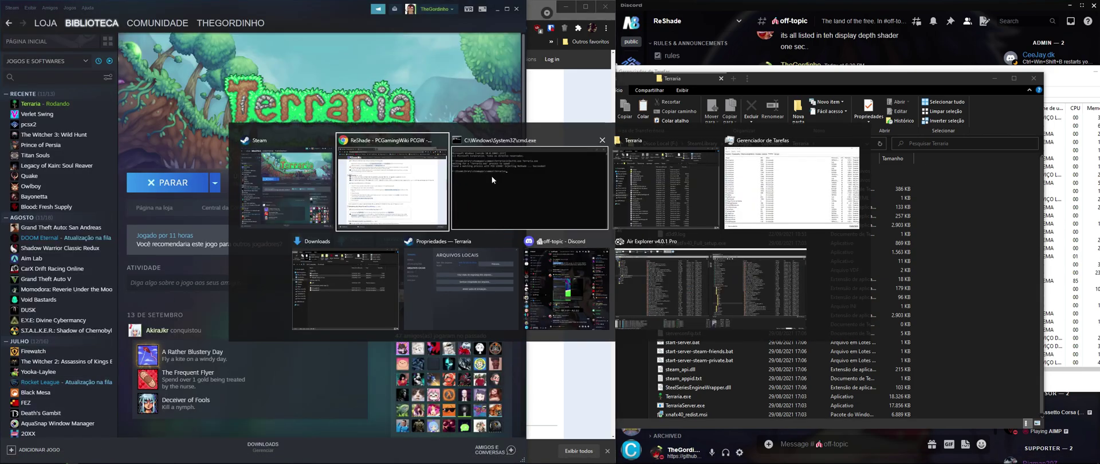
click(492, 176)
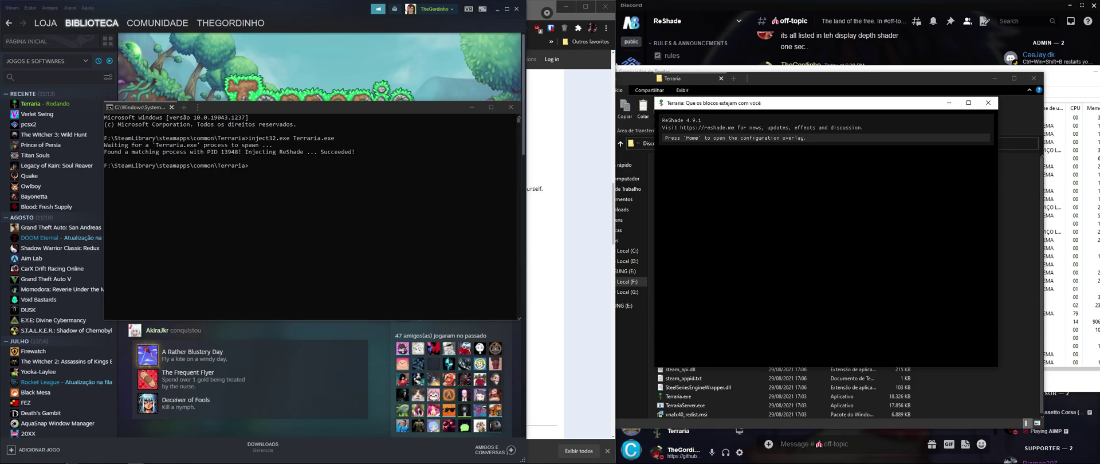
Test the Layer and Monochrome effects in Terraria's ReShade overlay, turn both off again and close the game
key(Home)
click(762, 165)
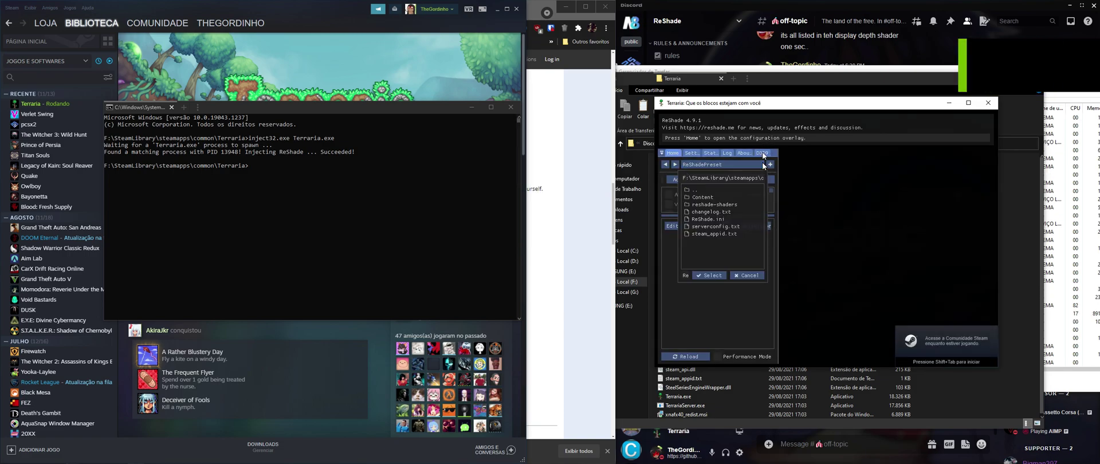
click(764, 142)
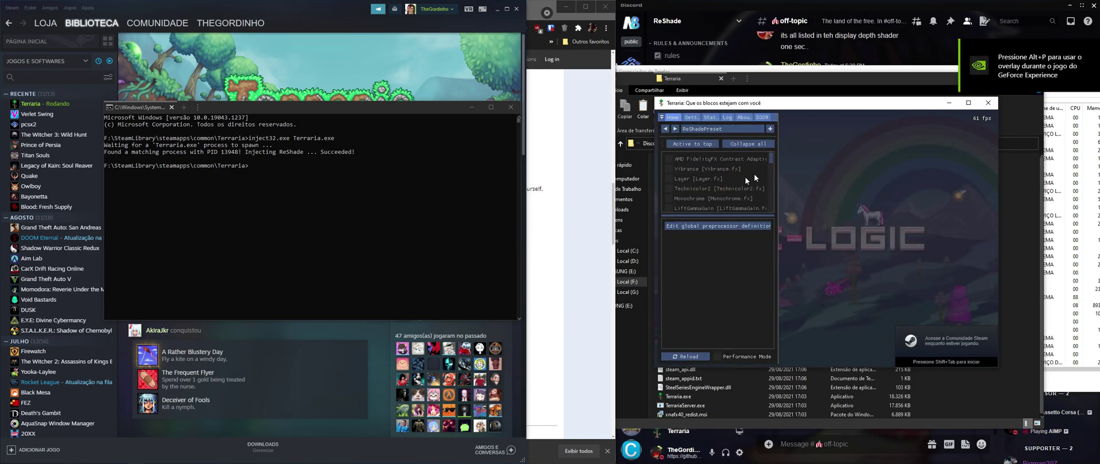
click(668, 179)
click(669, 198)
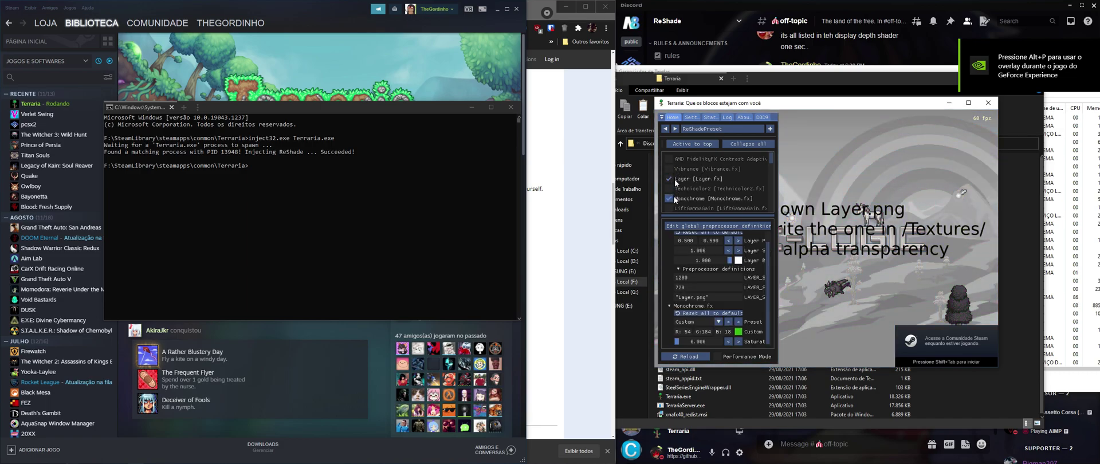
click(686, 178)
click(669, 198)
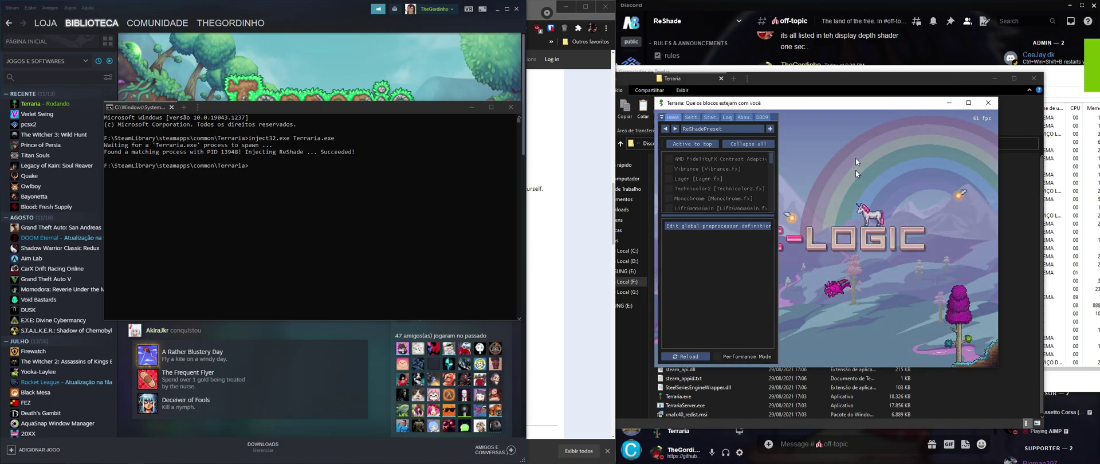
click(995, 103)
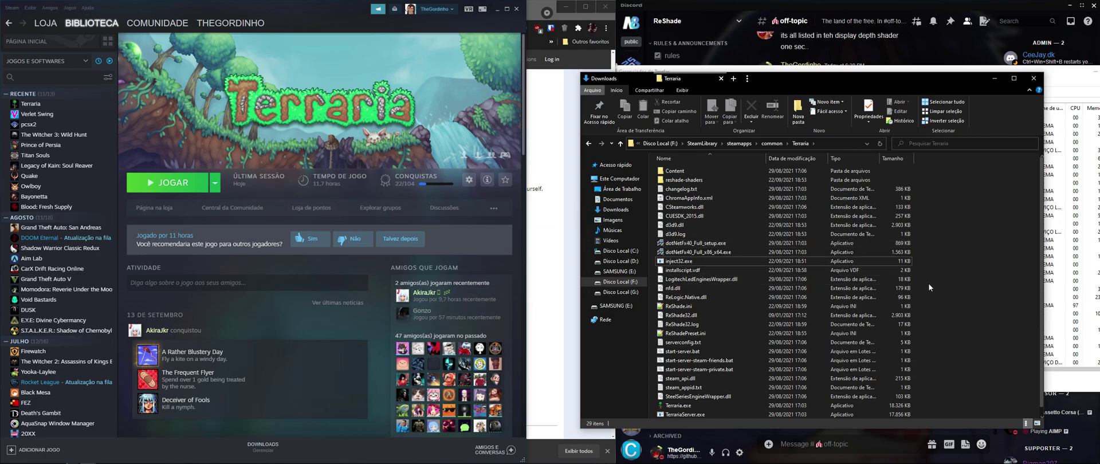
Create a new text document in the Terraria folder and rename it to inject.bat, accepting the extension change
right_click(955, 284)
mouse_move(985, 386)
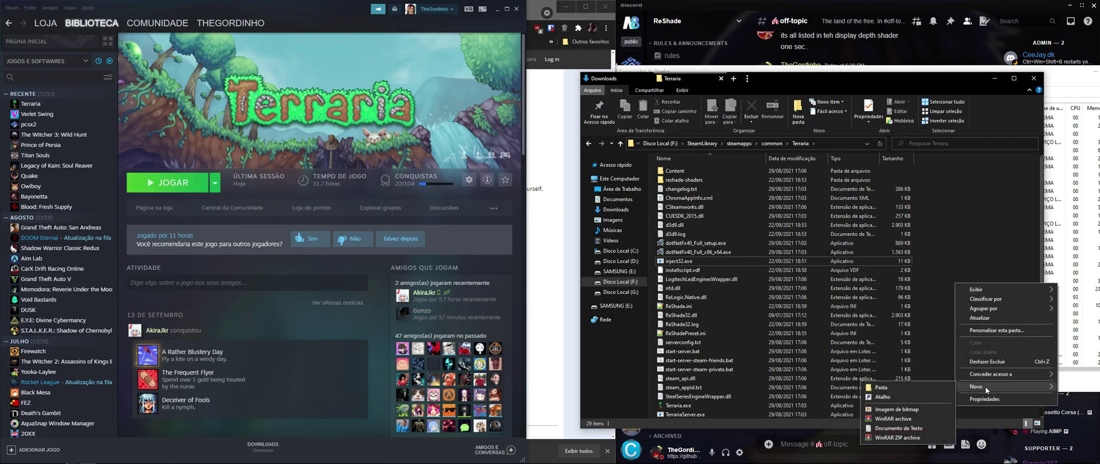
click(897, 428)
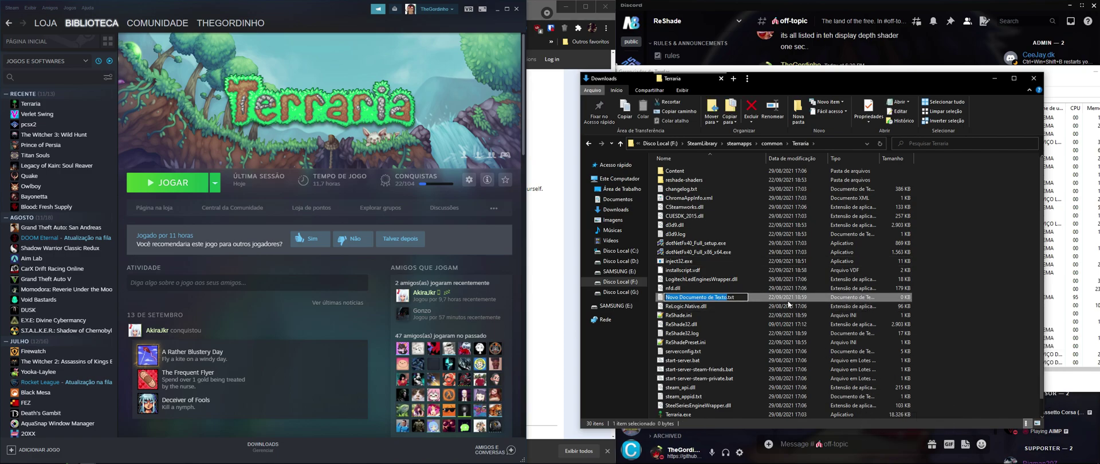
key(BackSpace)
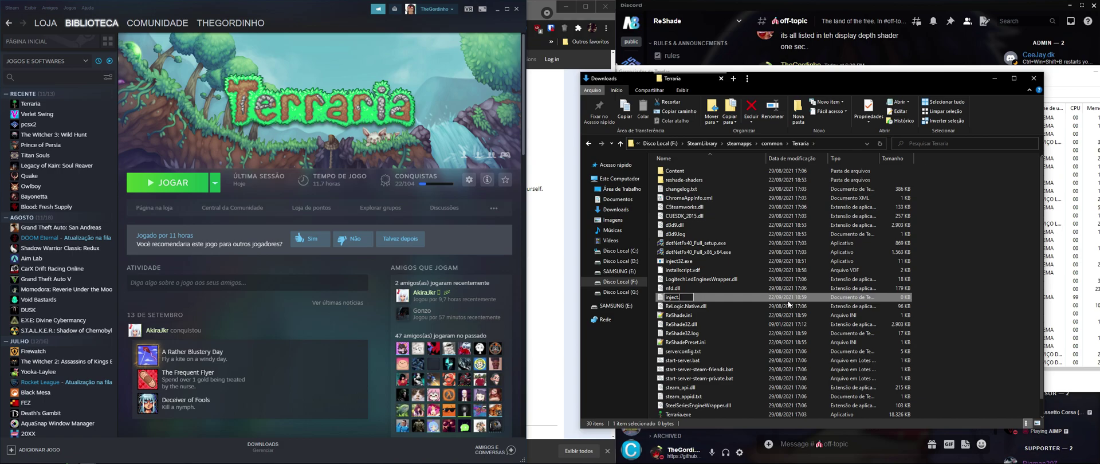
key(Return)
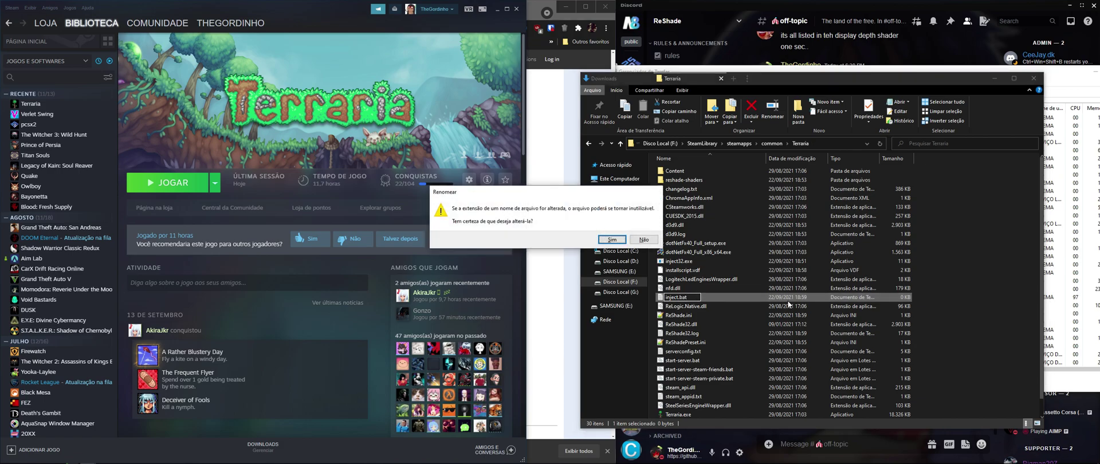
key(Return)
Open inject.bat for editing and enter start inject32.exe Terraria.exe, with start /d on a second line
right_click(679, 263)
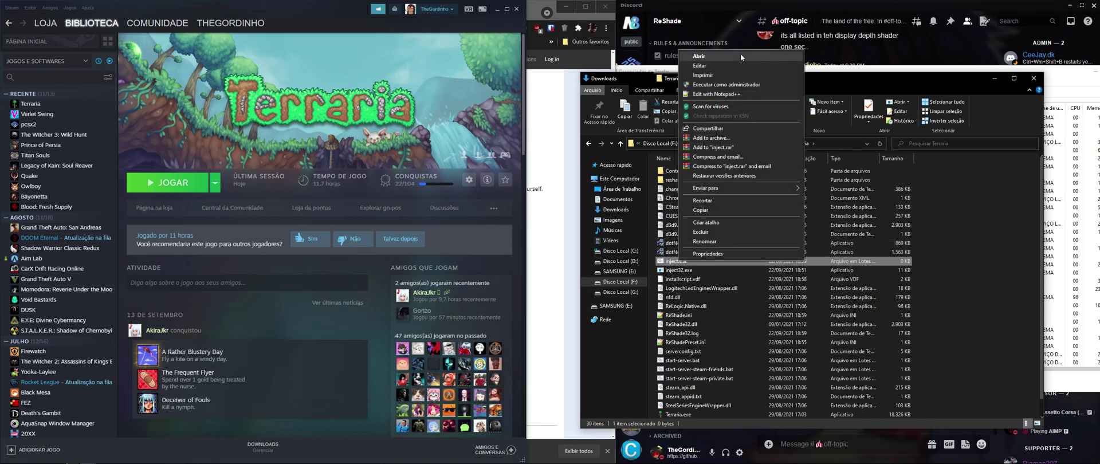
click(708, 65)
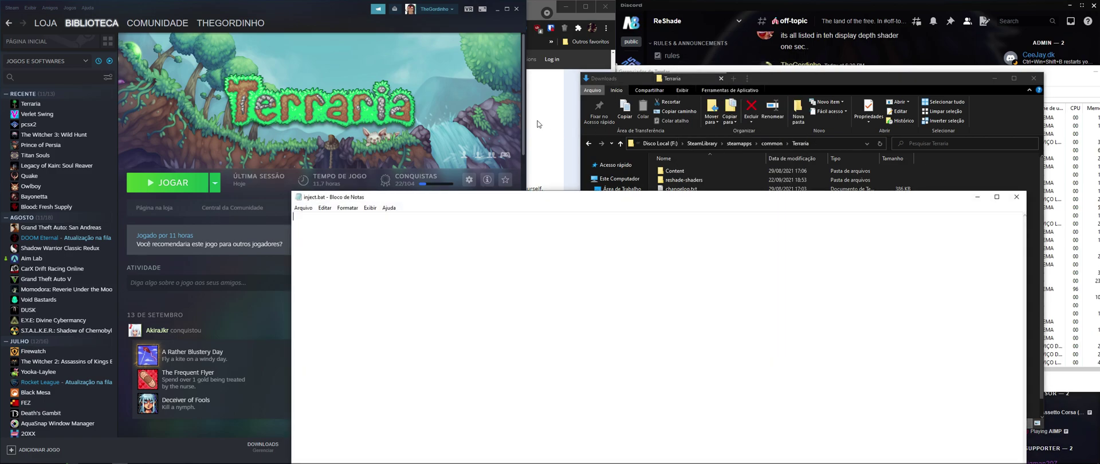
drag(465, 198, 512, 135)
text(start /d)
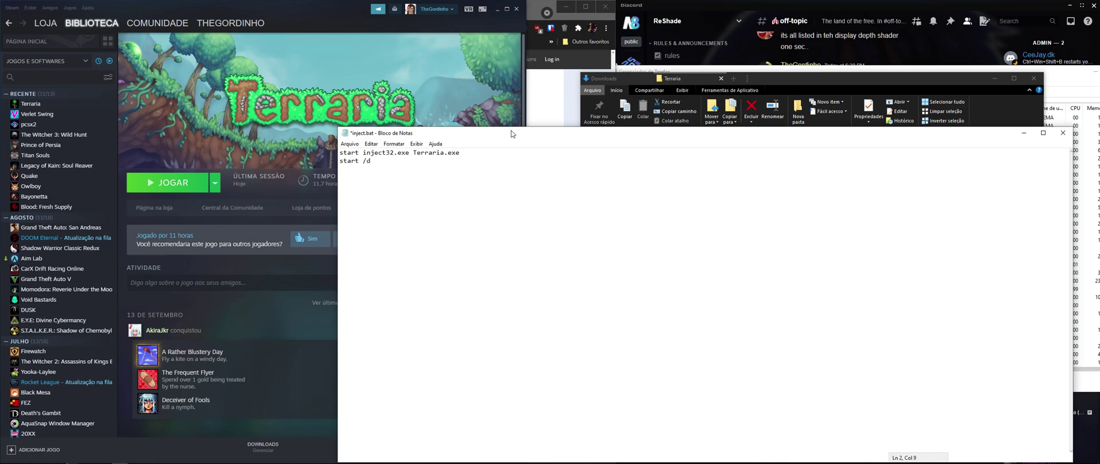
Copy the Terraria folder path and complete the second line as start /d "F:\SteamLibrary\steamapps\common\Terraria" Terraria.exe
drag(511, 134, 339, 104)
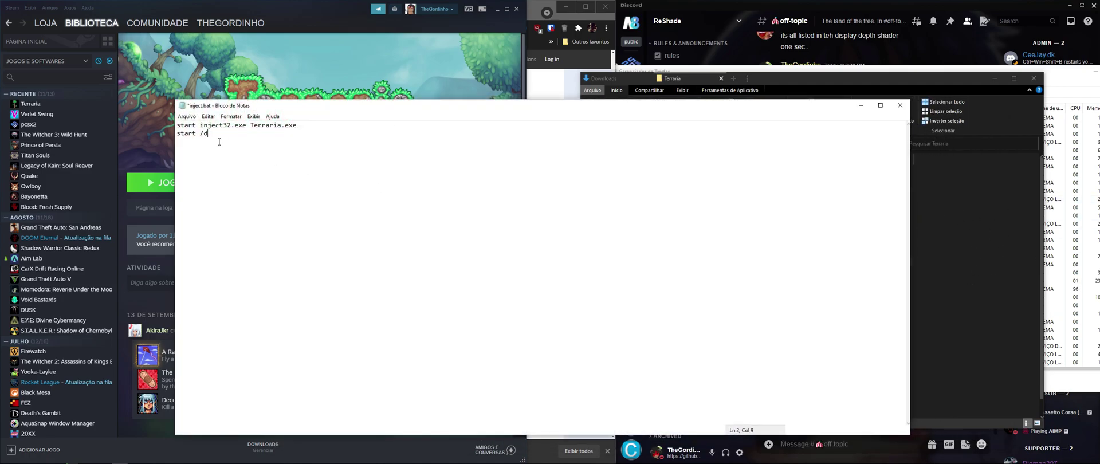
click(988, 242)
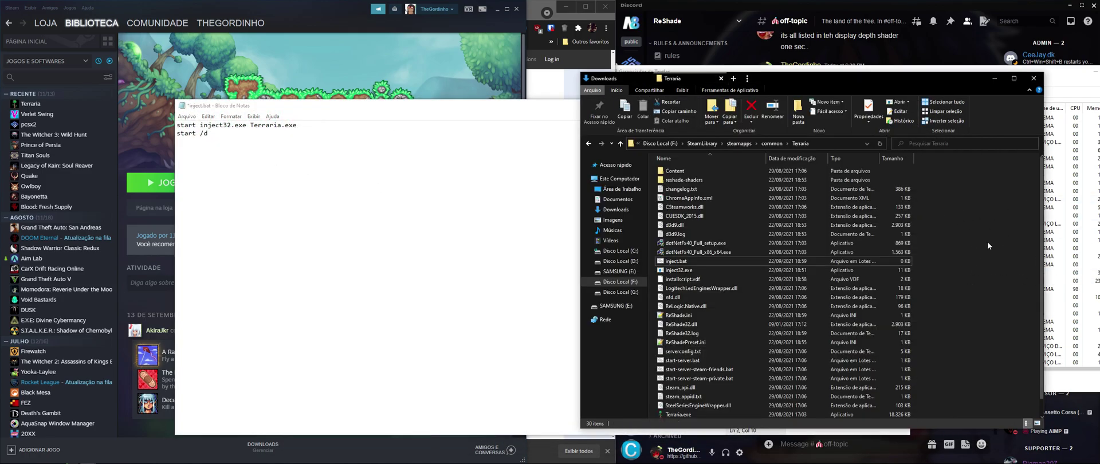
click(829, 147)
key(ctrl+c)
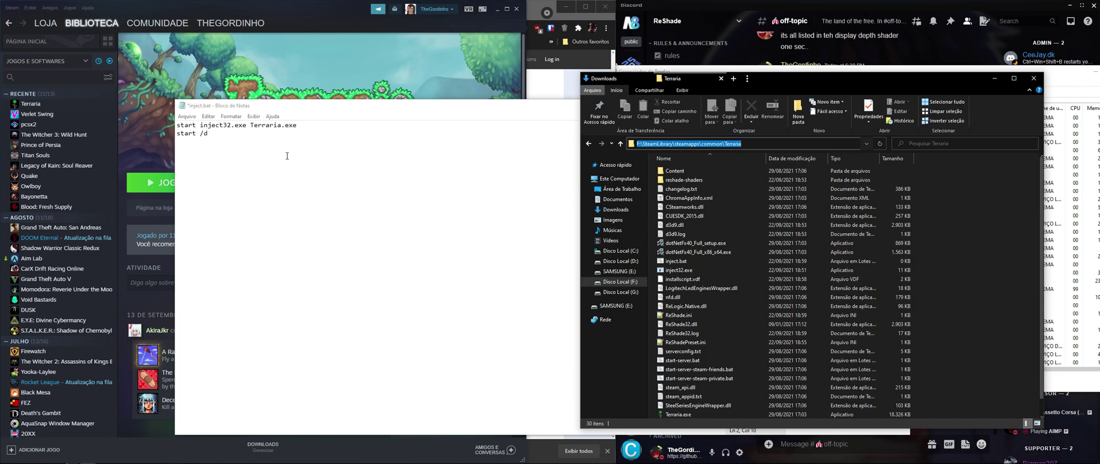
click(287, 156)
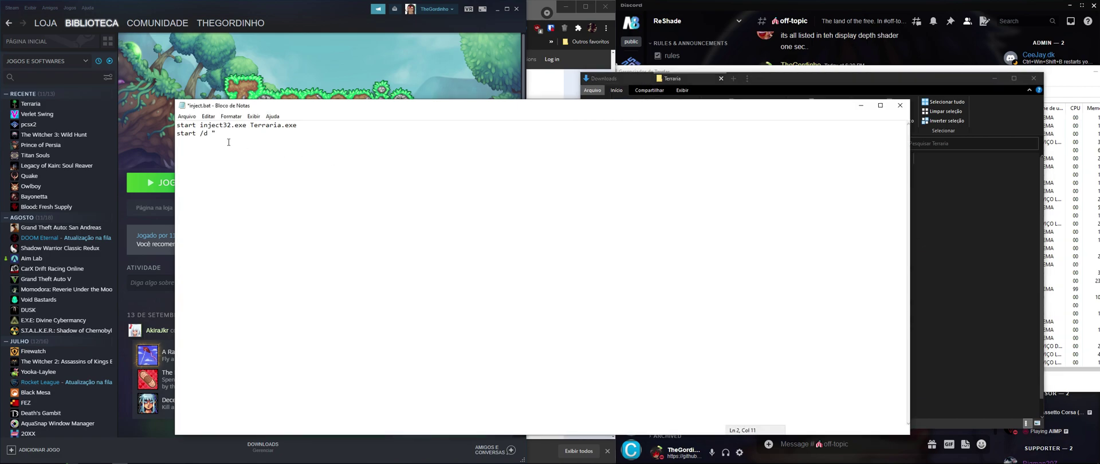
text(")
key(ctrl+v)
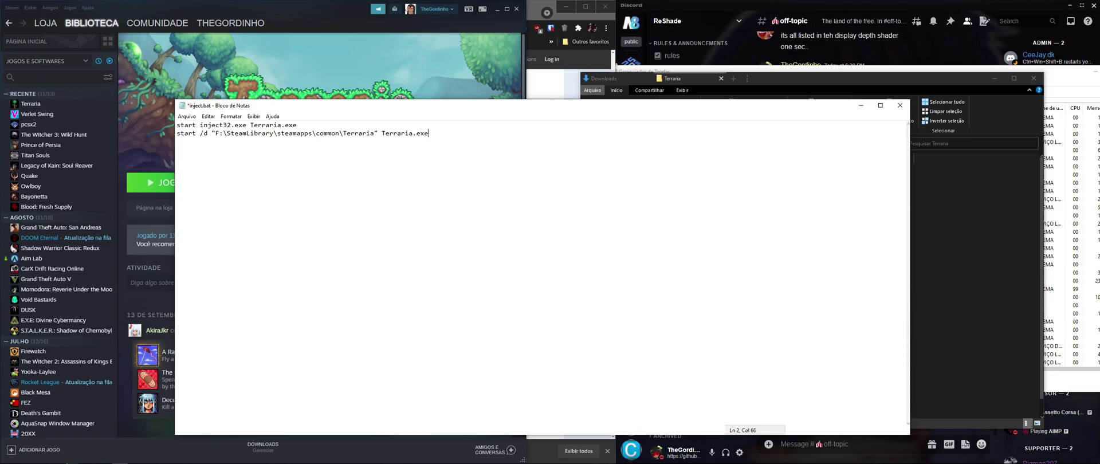
Save and close inject.bat, and run it from the Terraria folder to launch the game with ReShade
key(ctrl+s)
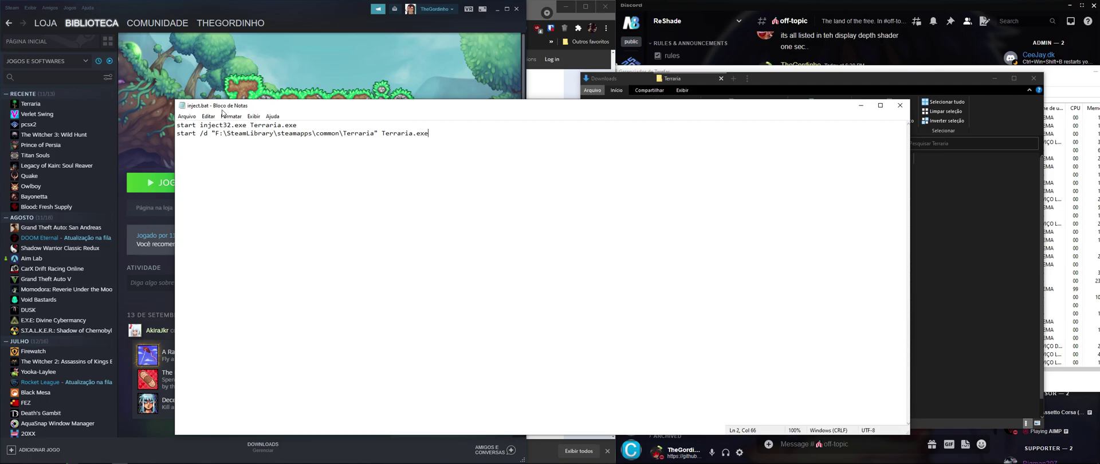
click(900, 105)
click(682, 265)
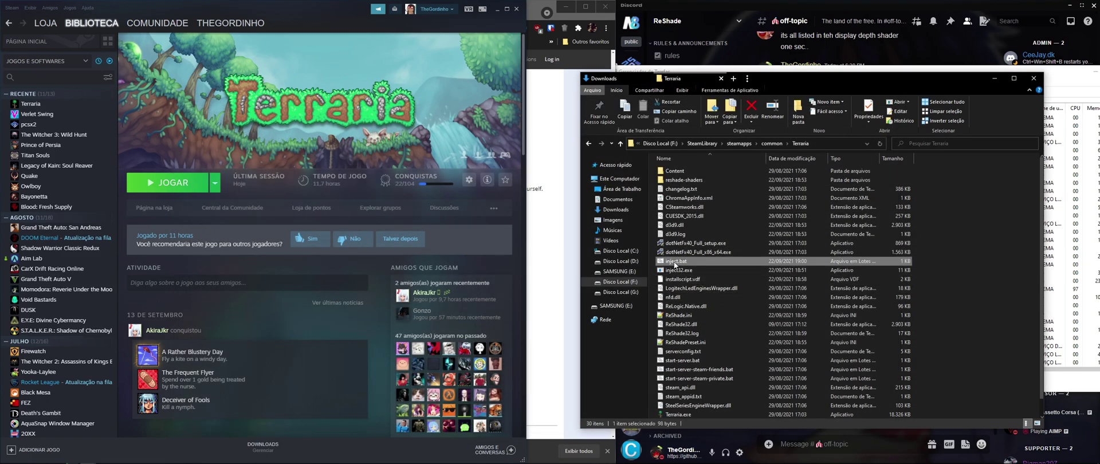
double_click(676, 263)
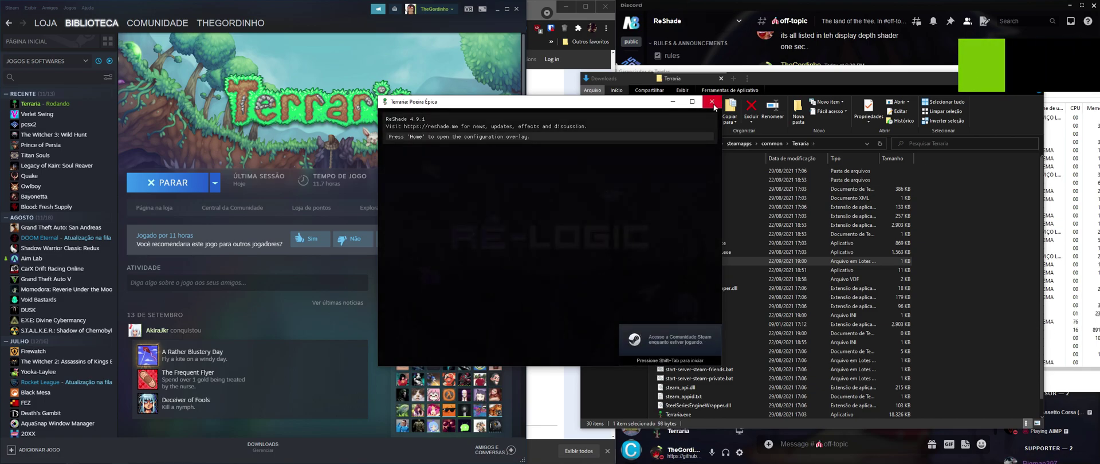
Create a desktop shortcut to inject.bat and test it by launching Terraria from it and closing the game
right_click(690, 265)
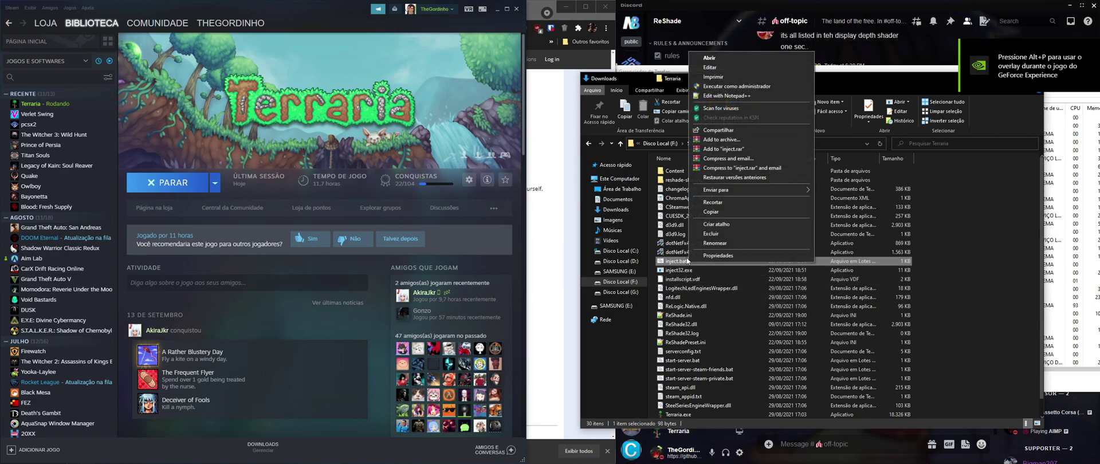
mouse_move(751, 190)
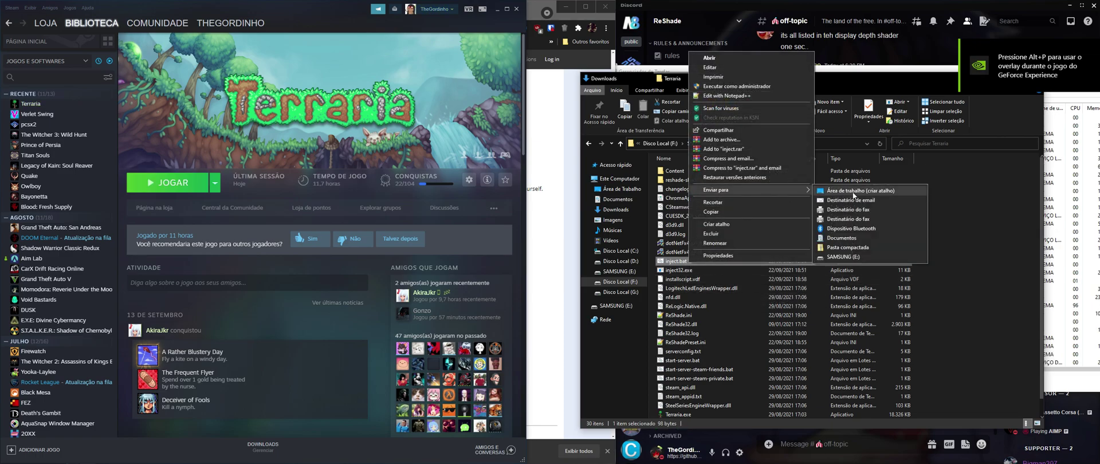
click(550, 216)
key(super+d)
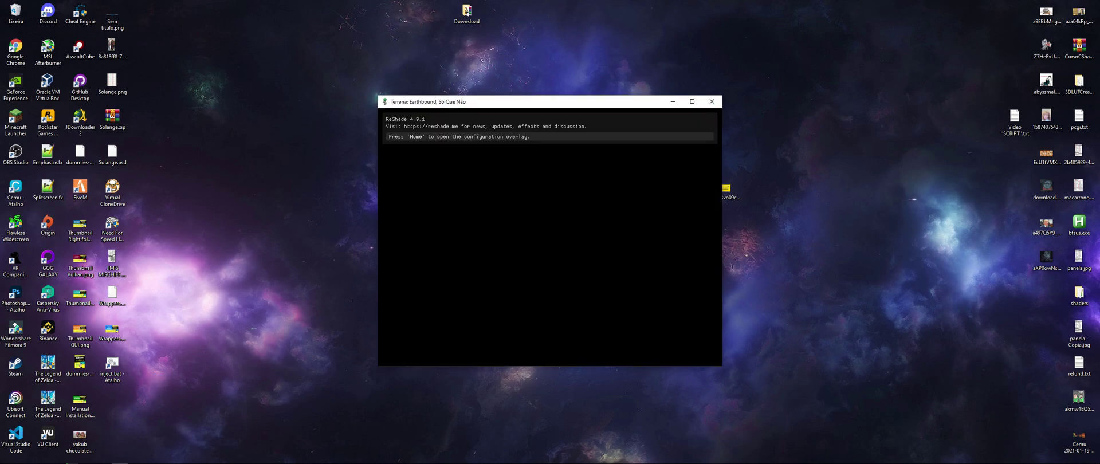
click(709, 105)
Open the properties of the desktop inject.bat shortcut and look through them for the icon setting
right_click(105, 363)
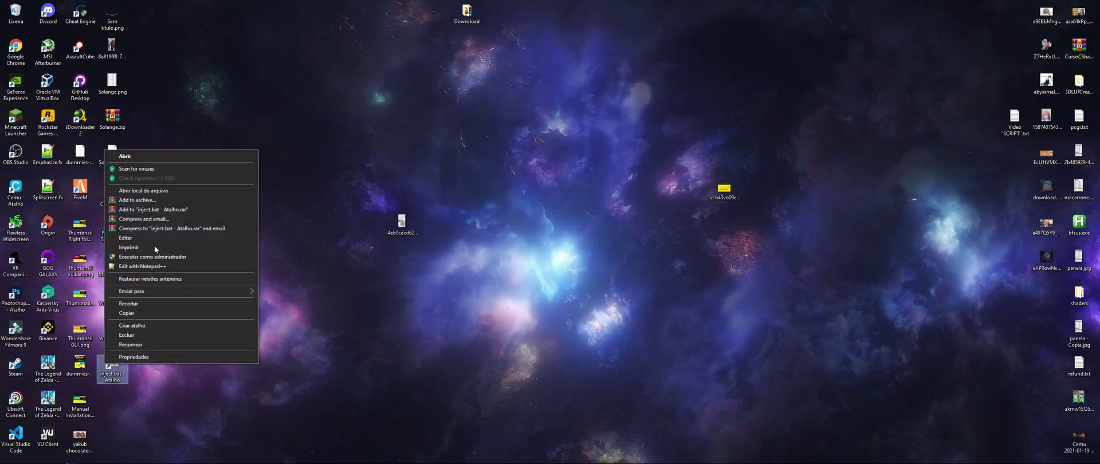
click(135, 358)
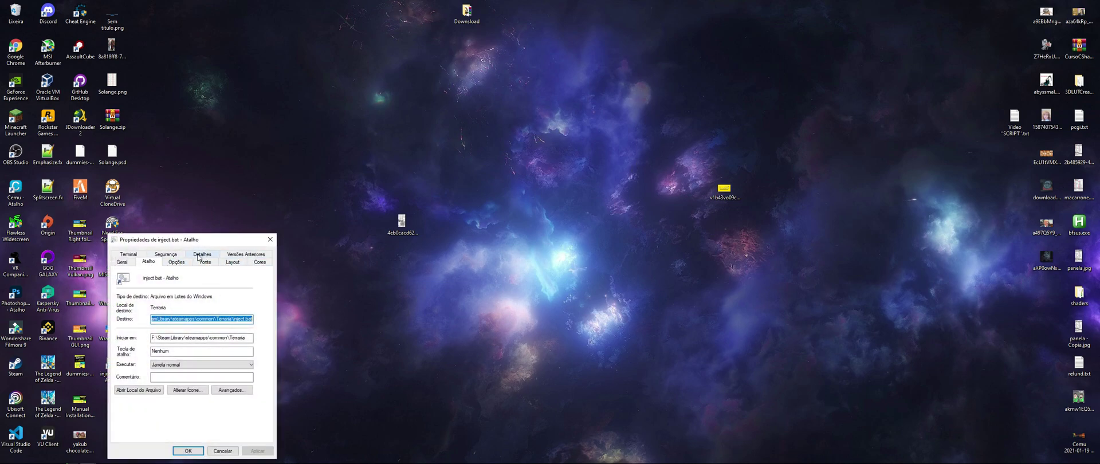
click(124, 262)
click(176, 261)
click(205, 262)
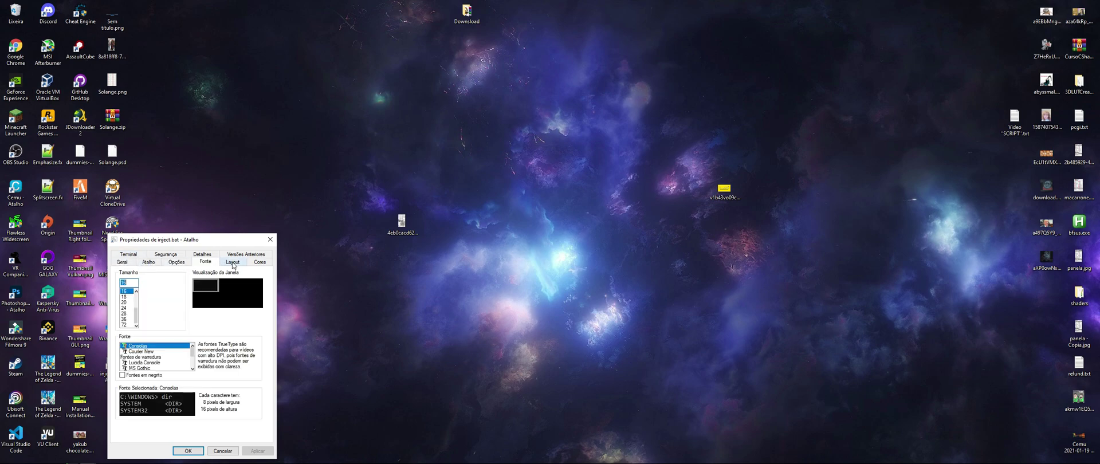
click(258, 262)
click(225, 254)
click(195, 265)
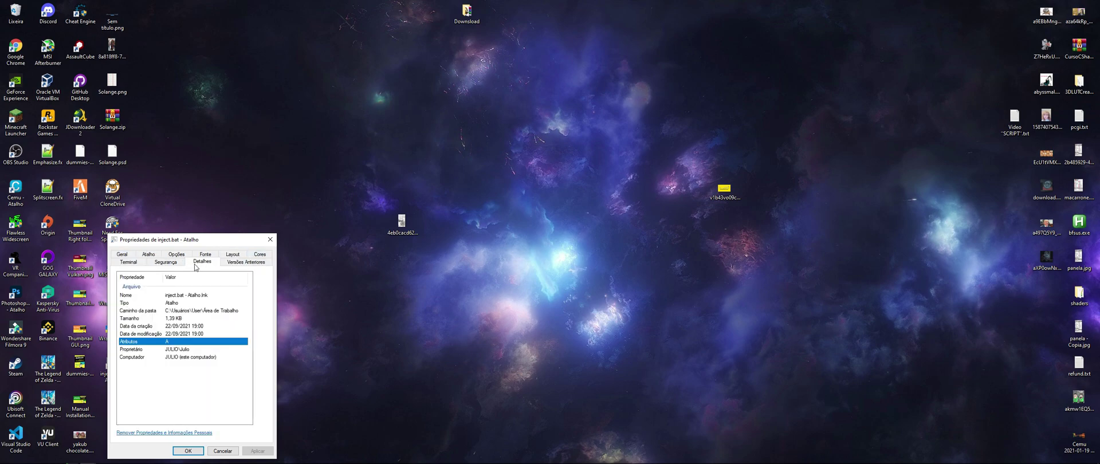
click(158, 264)
click(134, 262)
click(122, 255)
click(150, 262)
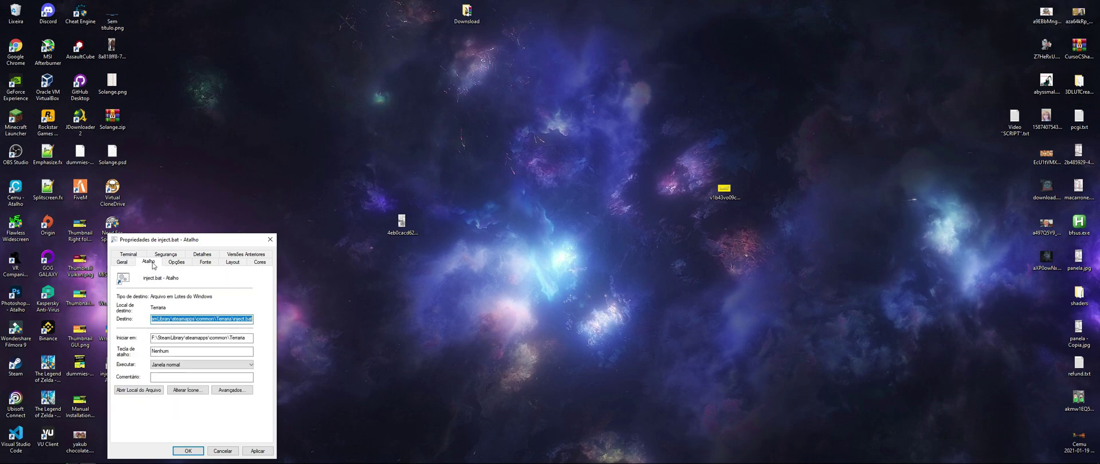
Open the icon selection for the inject.bat shortcut, look through the default icons, and start browsing for another icon file
click(204, 390)
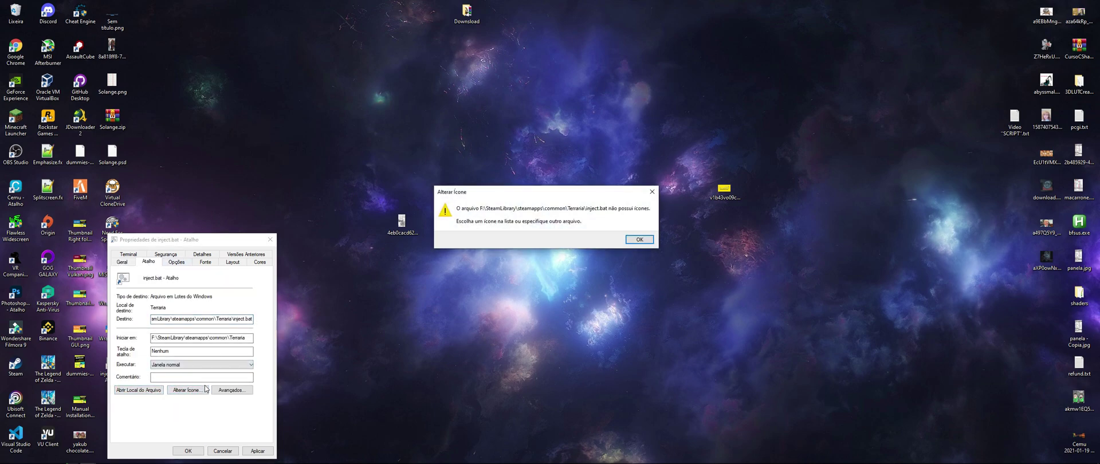
click(640, 240)
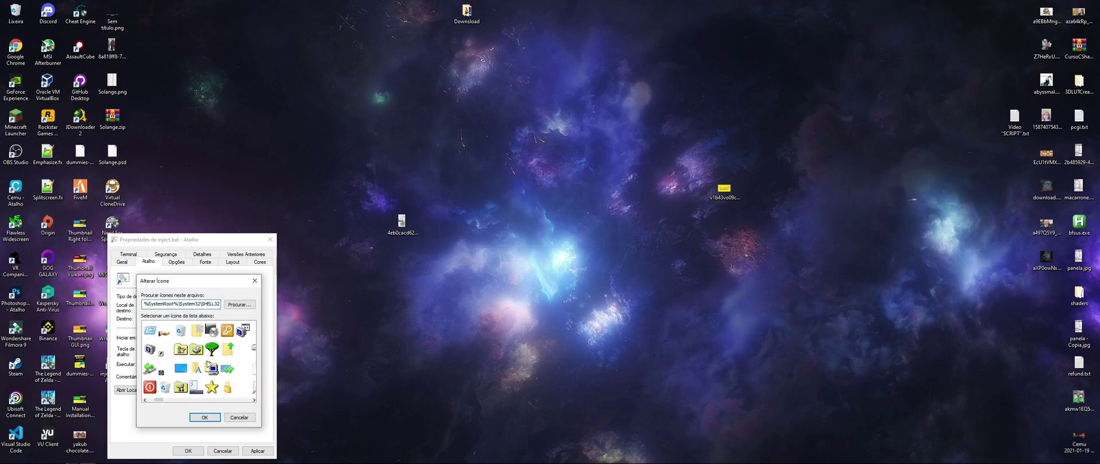
scroll(210, 363, down, 5)
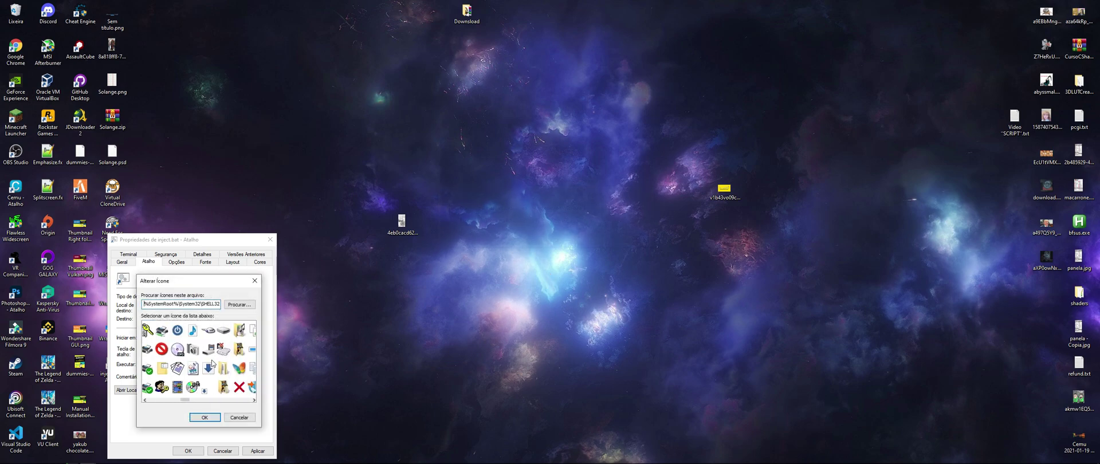
click(239, 305)
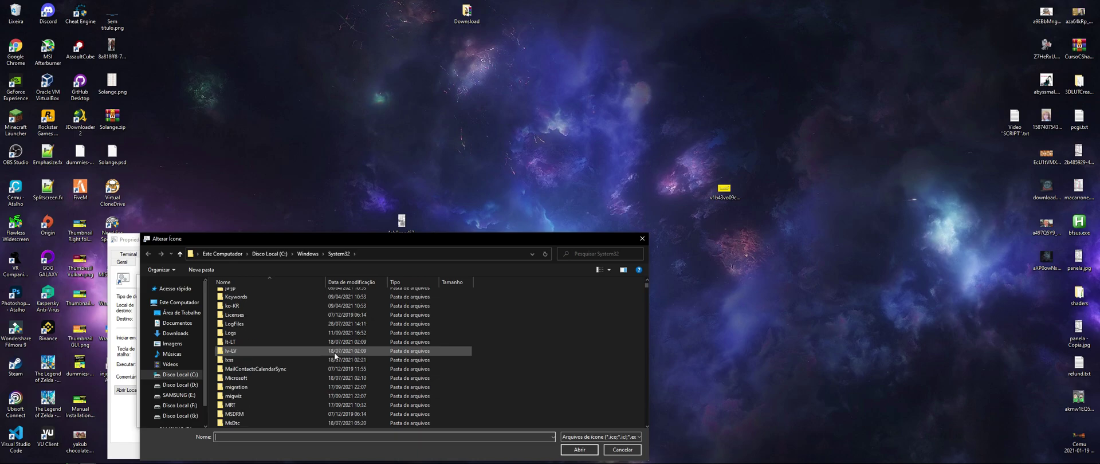
Pick Terraria.exe from F:\SteamLibrary\steamapps\common\Terraria as the shortcut's icon source, apply its icon and close the properties
click(179, 405)
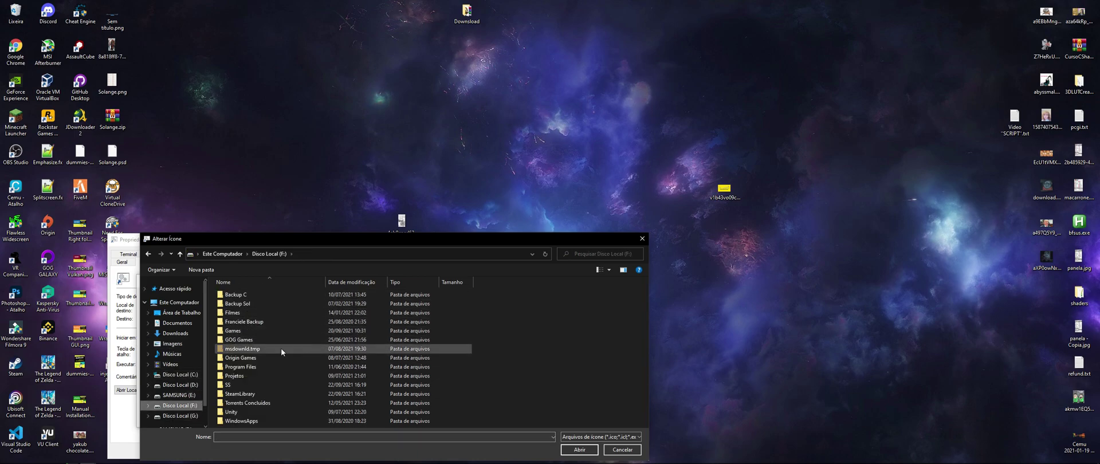
double_click(262, 394)
double_click(284, 295)
double_click(283, 295)
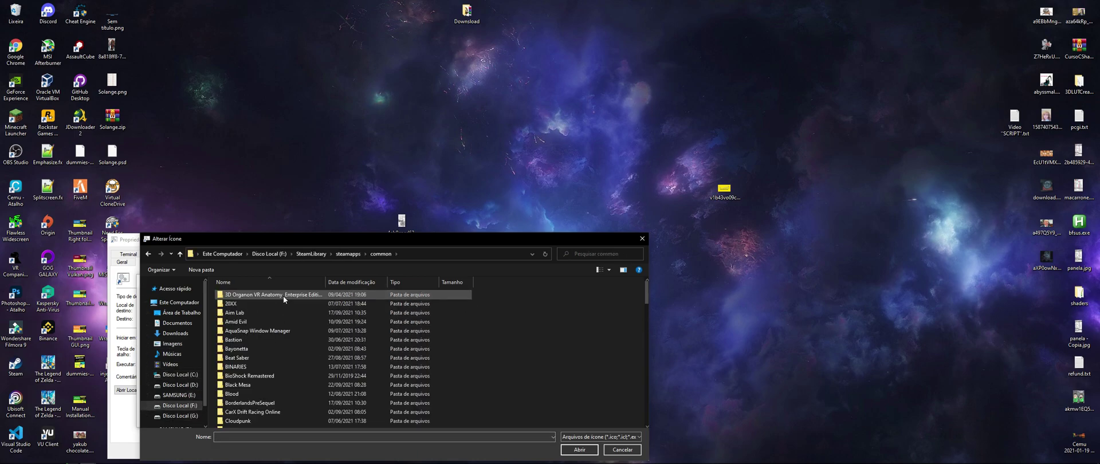
double_click(260, 295)
scroll(258, 344, down, 2)
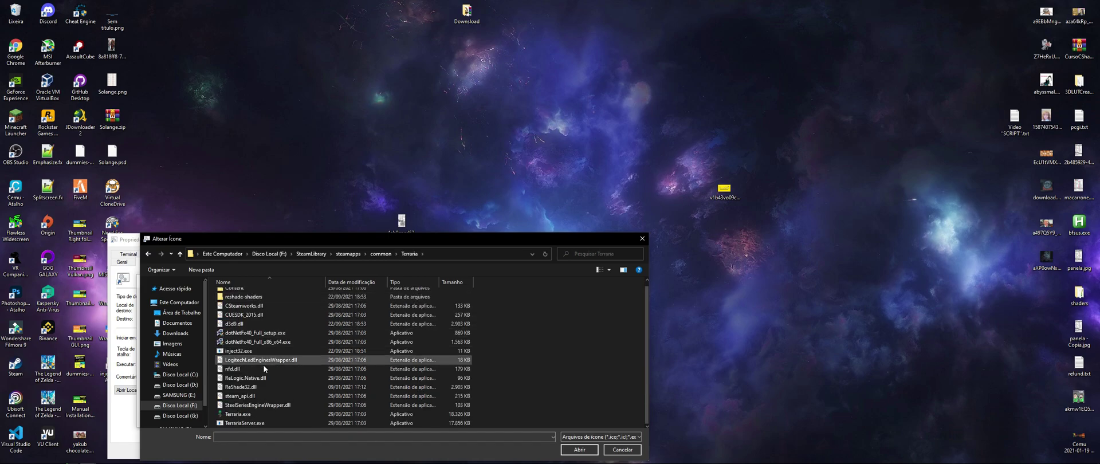
click(252, 413)
click(579, 450)
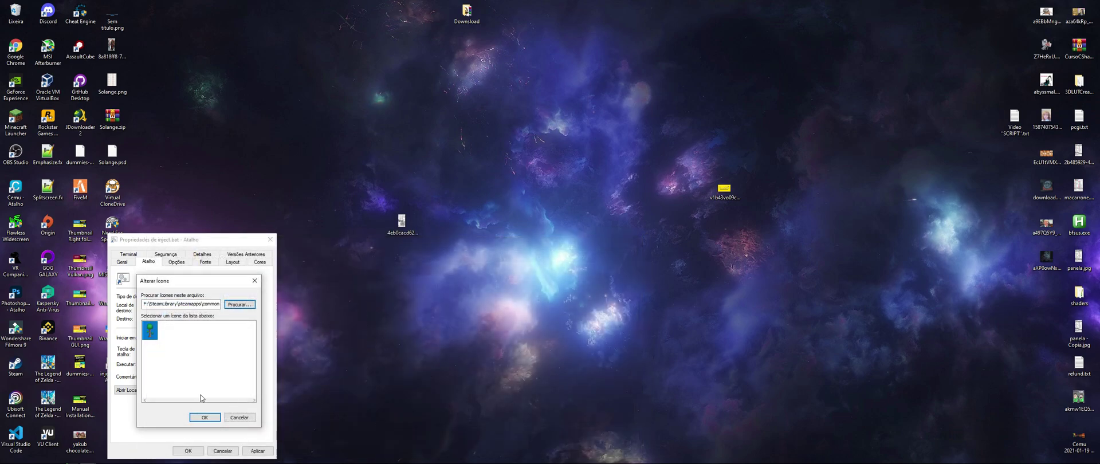
click(212, 420)
click(256, 451)
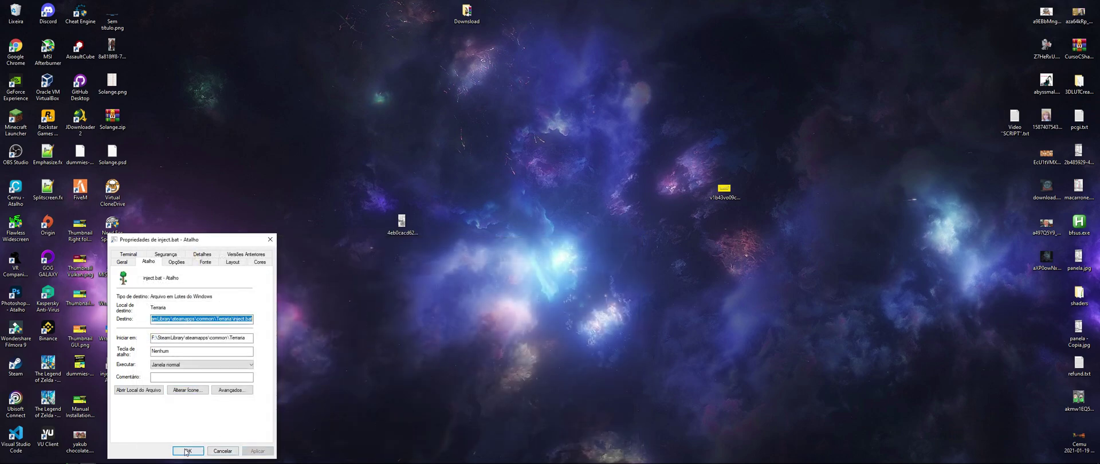
click(188, 451)
Rename the desktop inject.bat shortcut as Terraria, closing the help page opened by mistake
double_click(112, 378)
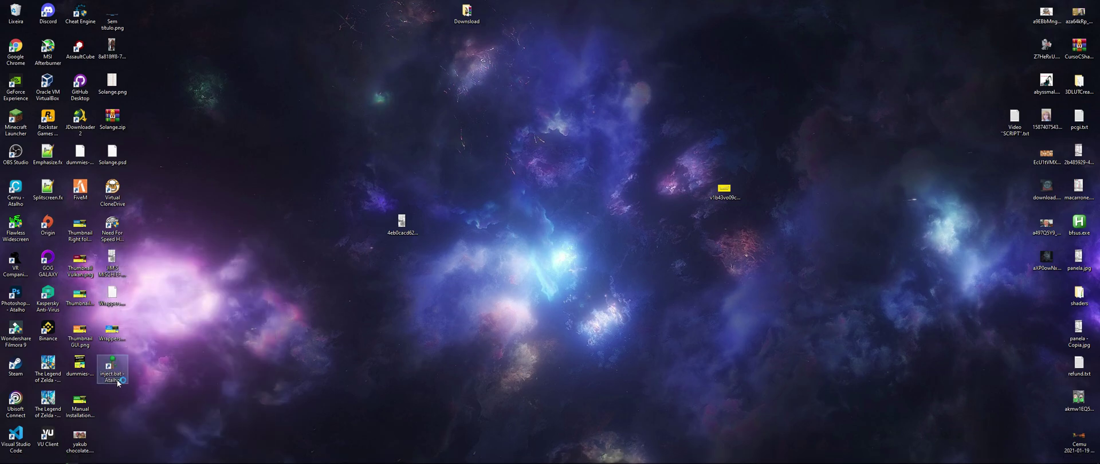
key(F1)
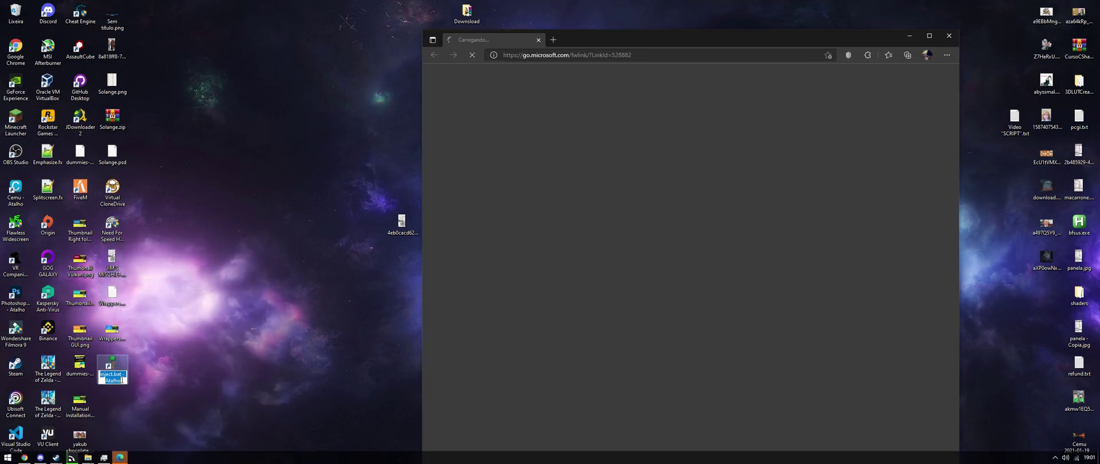
key(F2)
click(949, 36)
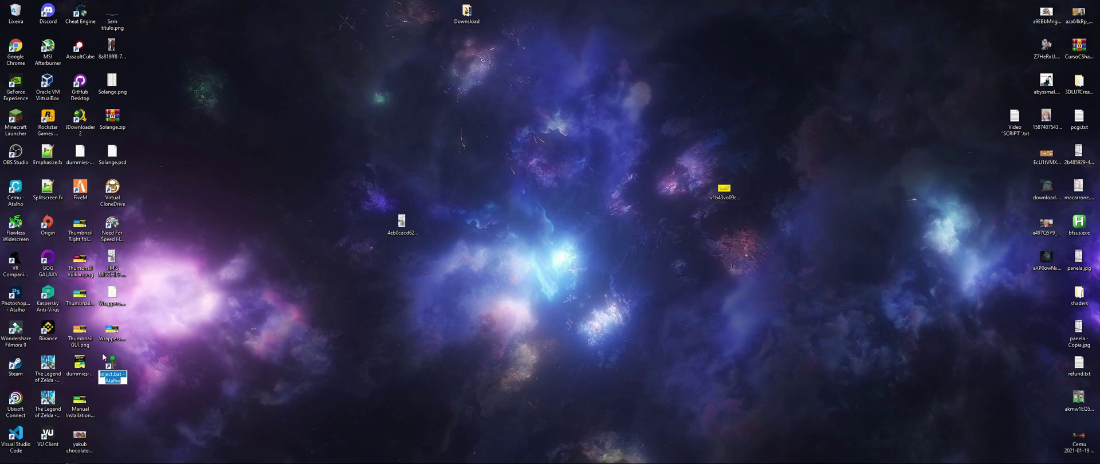
text(1)
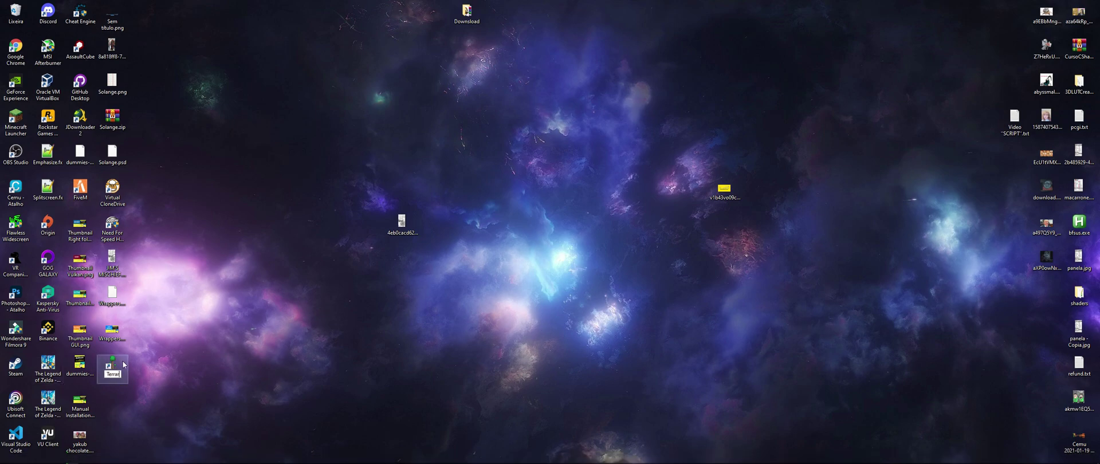
text(erraria)
key(Return)
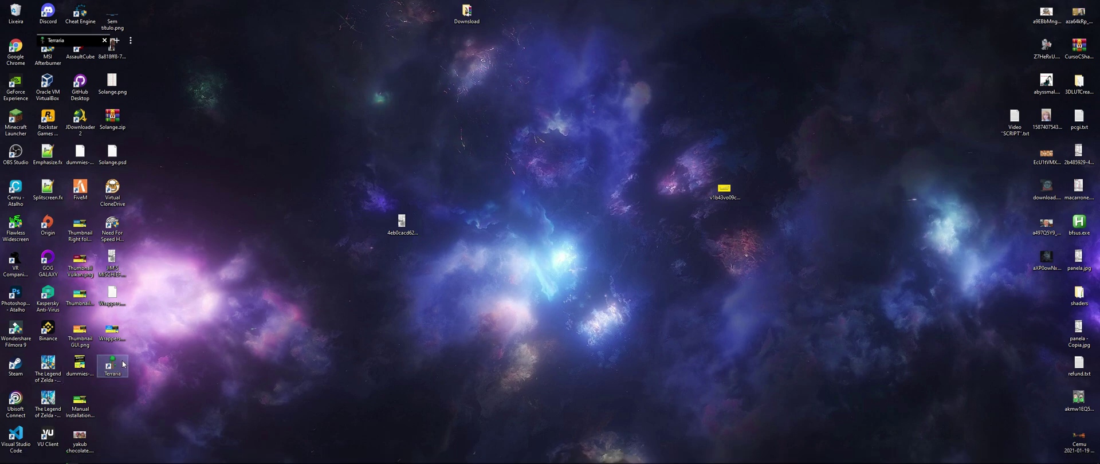
Test the renamed Terraria shortcut by launching the game, dismissing the ms-gamingoverlay prompt and closing the game
click(143, 367)
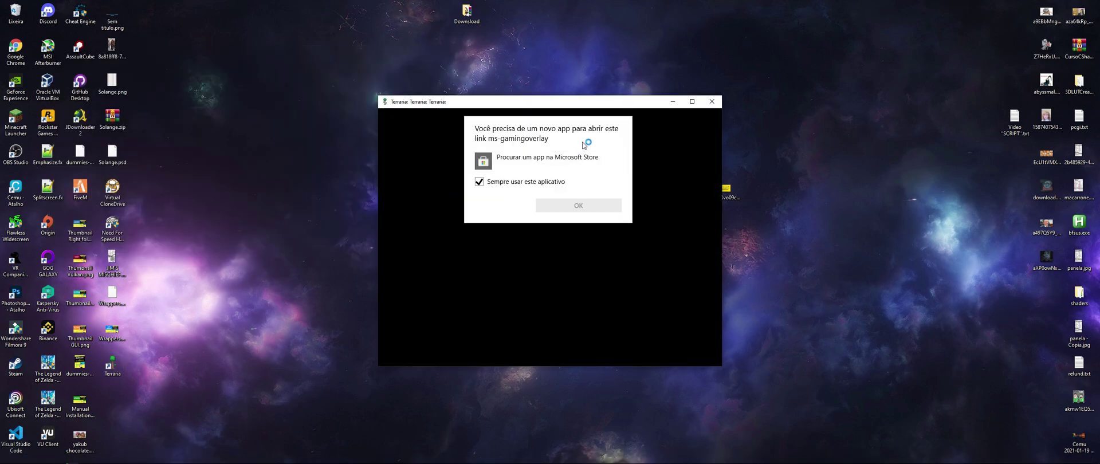
click(664, 230)
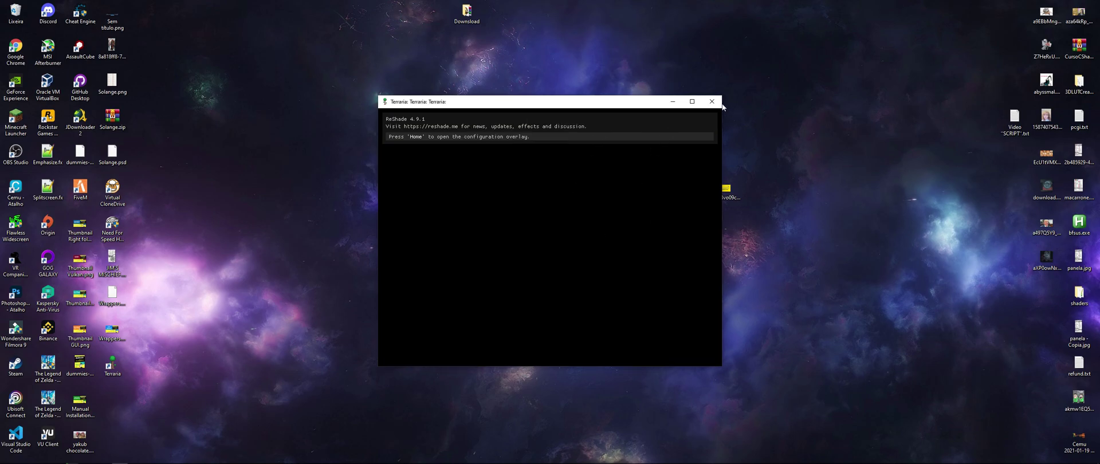
click(712, 101)
Return to the Terraria folder and open inject.bat for editing in Notepad
click(24, 458)
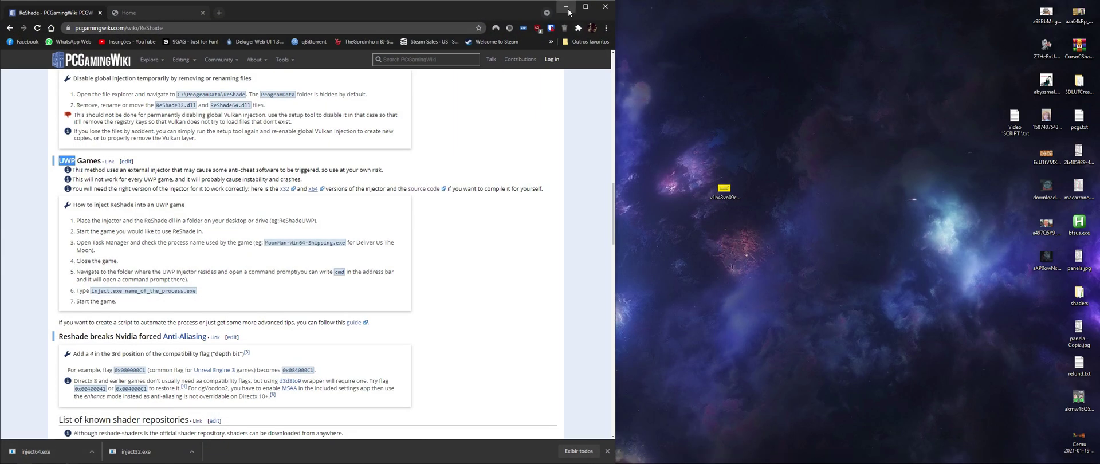
click(24, 458)
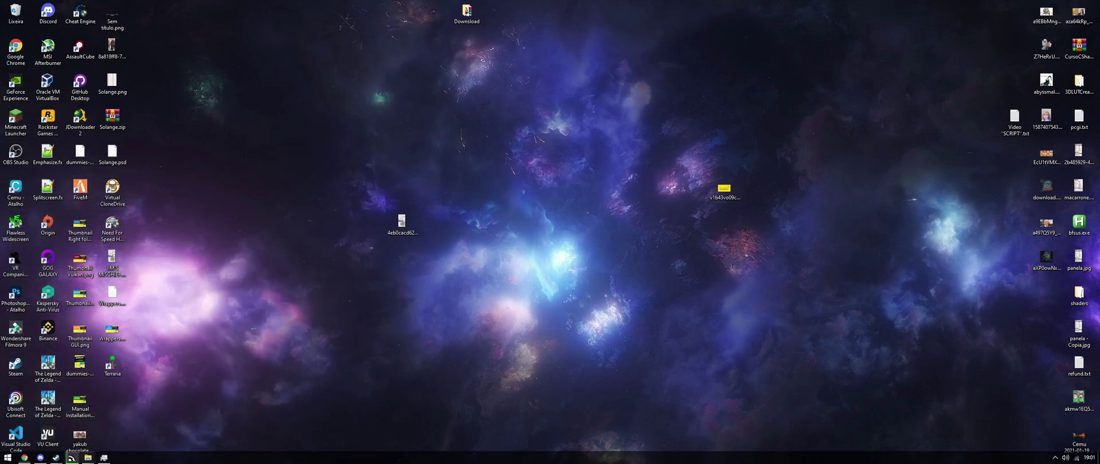
mouse_move(99, 455)
click(118, 425)
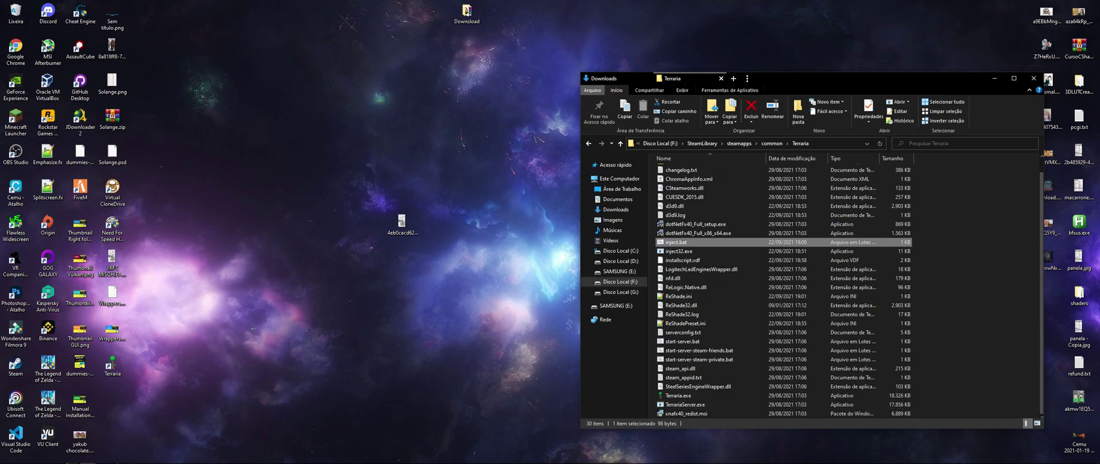
mouse_move(84, 459)
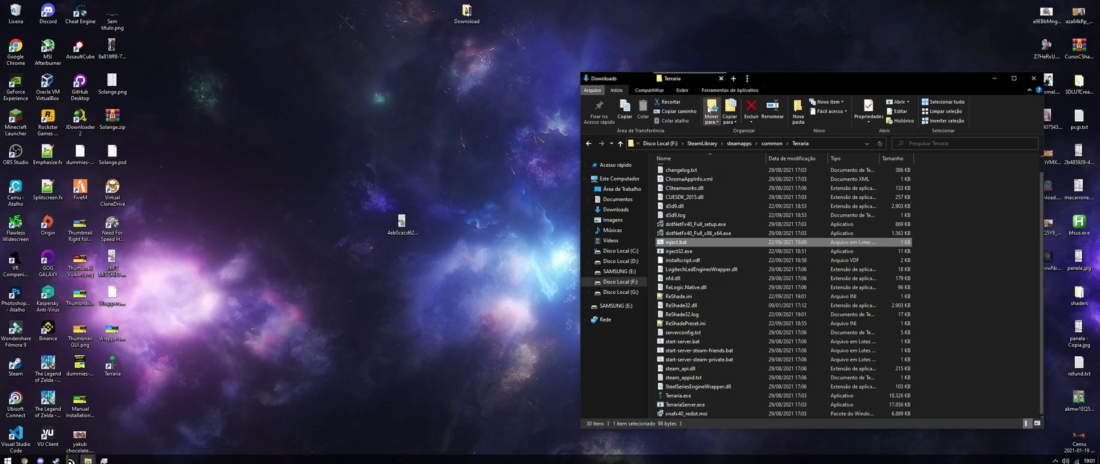
right_click(696, 242)
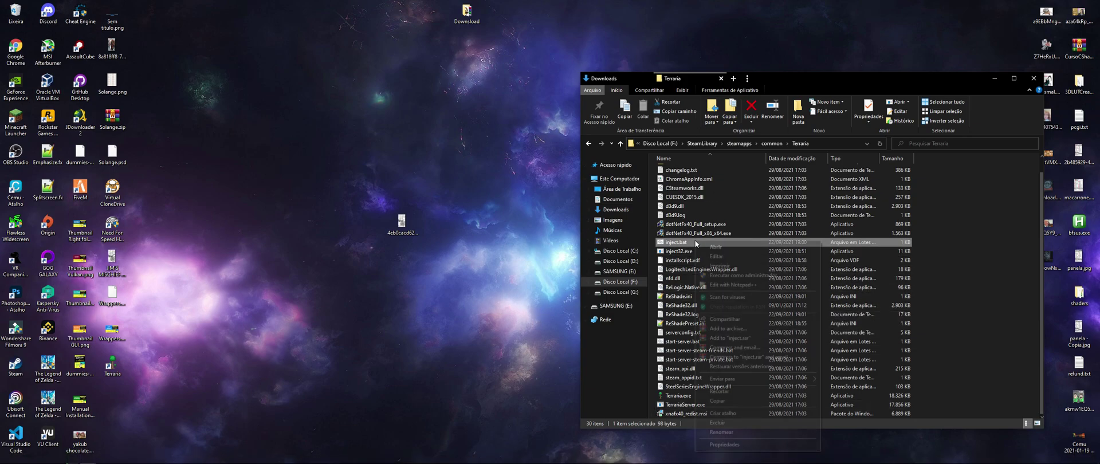
click(723, 257)
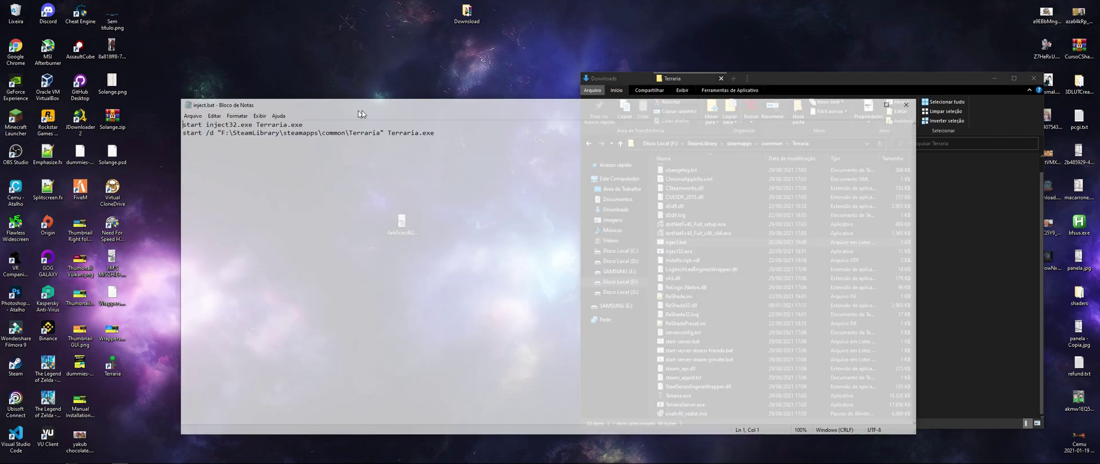
drag(359, 111, 451, 100)
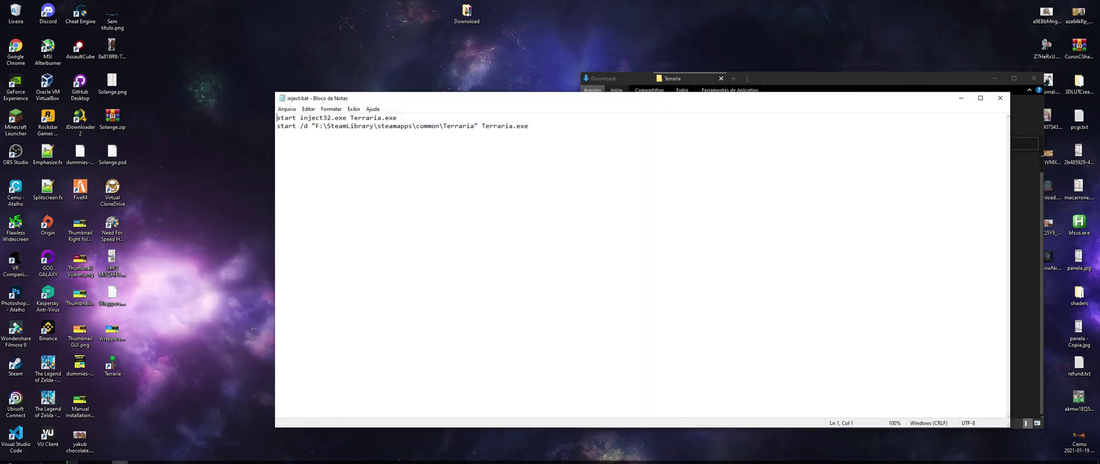
Browse from the Downloads folder to Steam under Arquivos de Programas (x86) on drive C: and select steam.exe
mouse_move(55, 458)
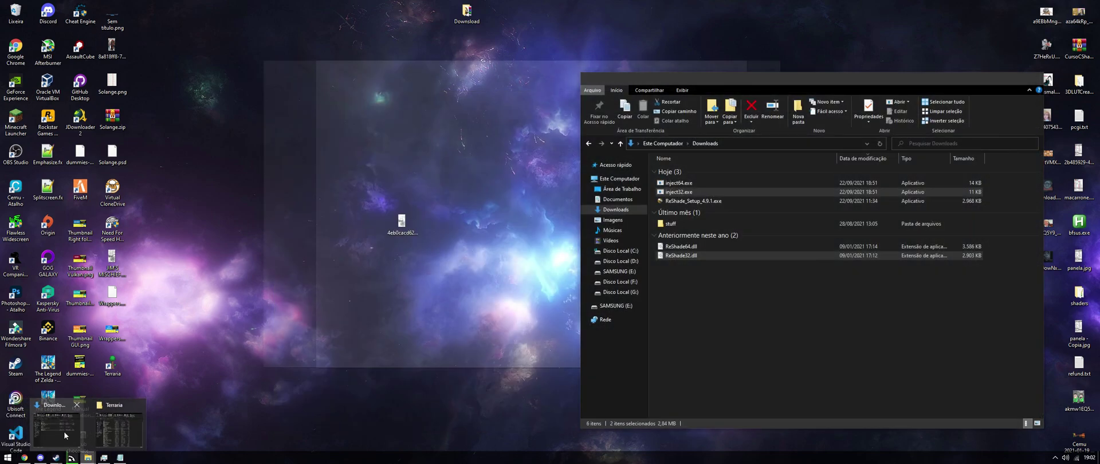
click(63, 431)
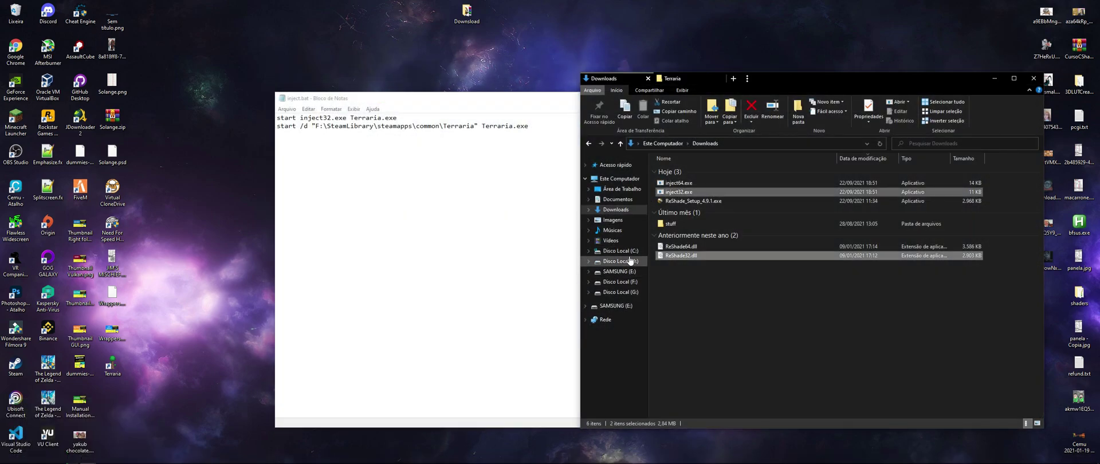
click(621, 250)
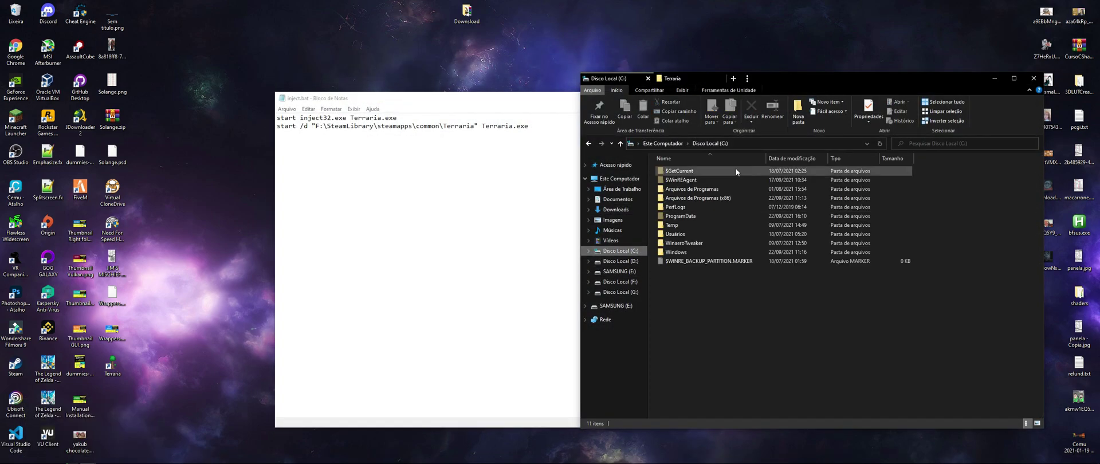
double_click(708, 191)
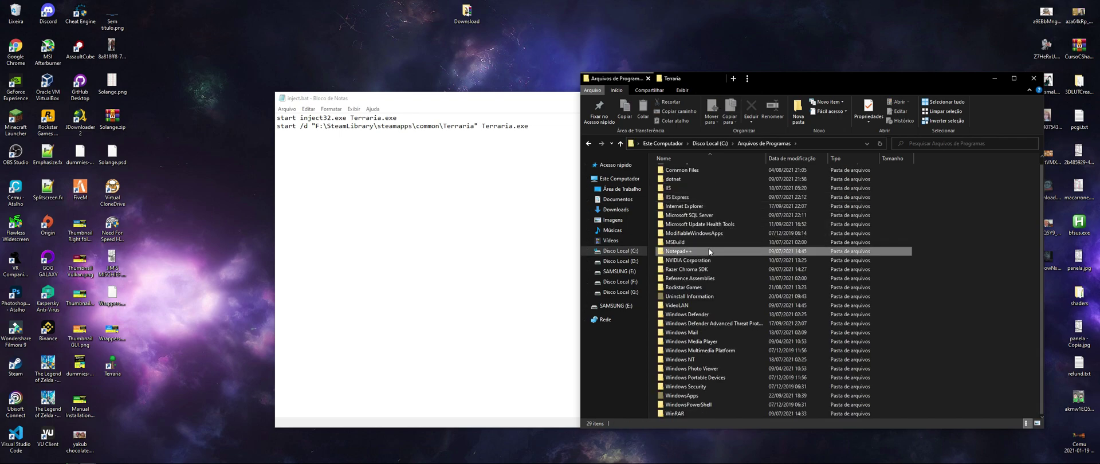
key(alt+Left)
double_click(706, 202)
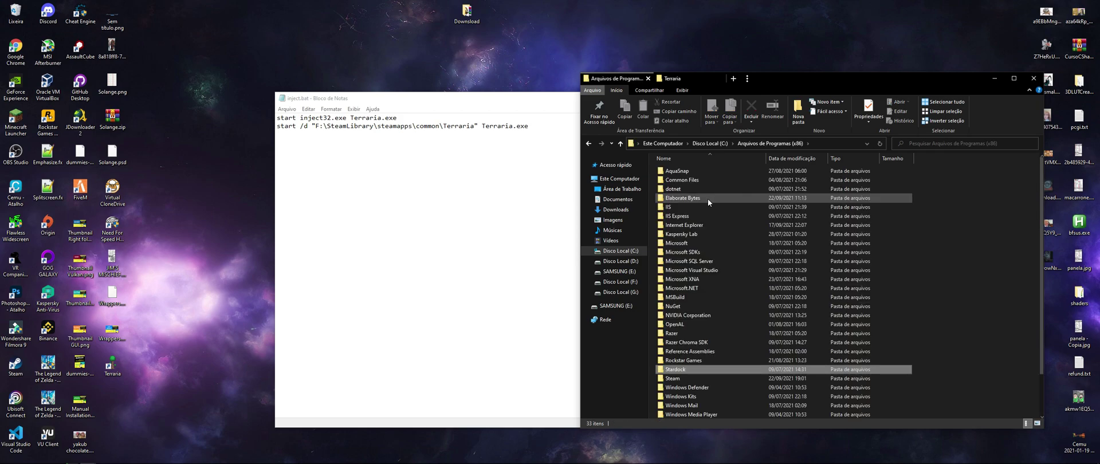
double_click(685, 378)
scroll(726, 258, down, 6)
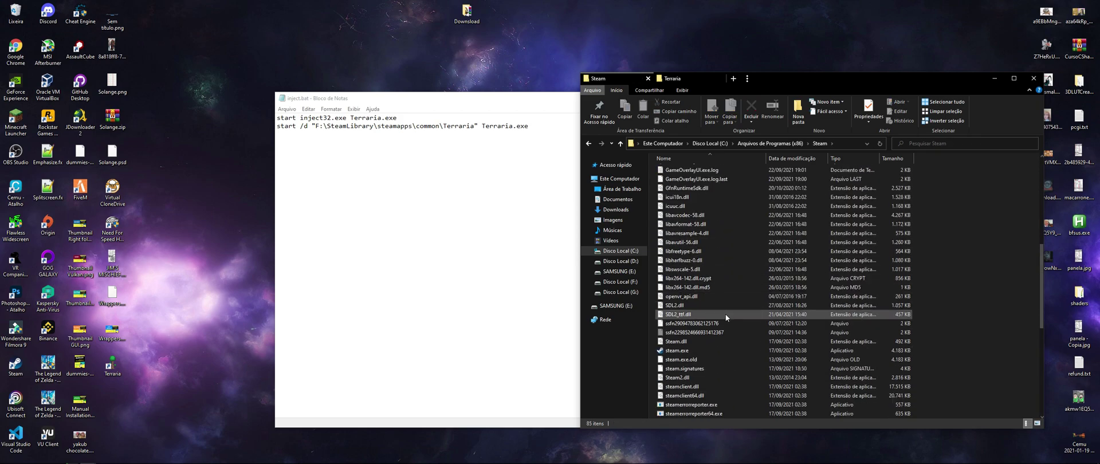
scroll(726, 314, down, 8)
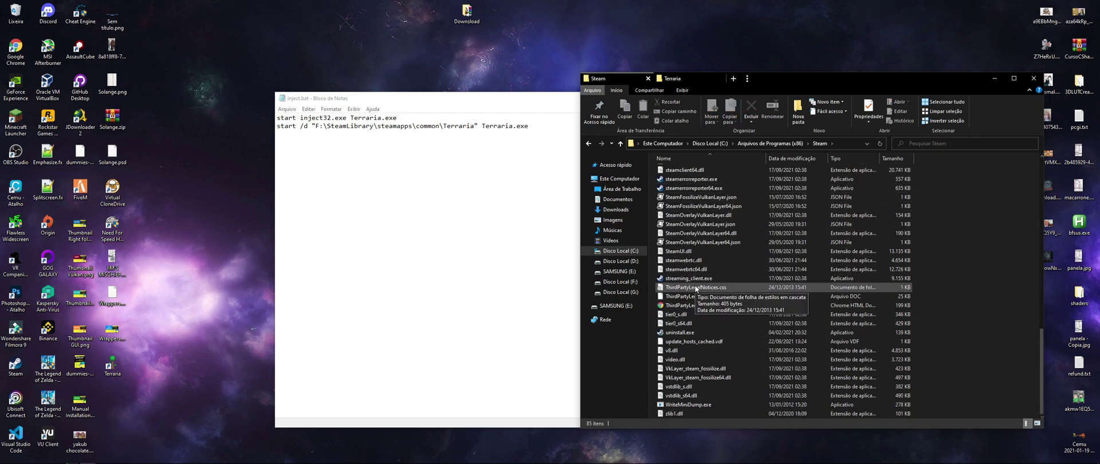
scroll(690, 263, up, 3)
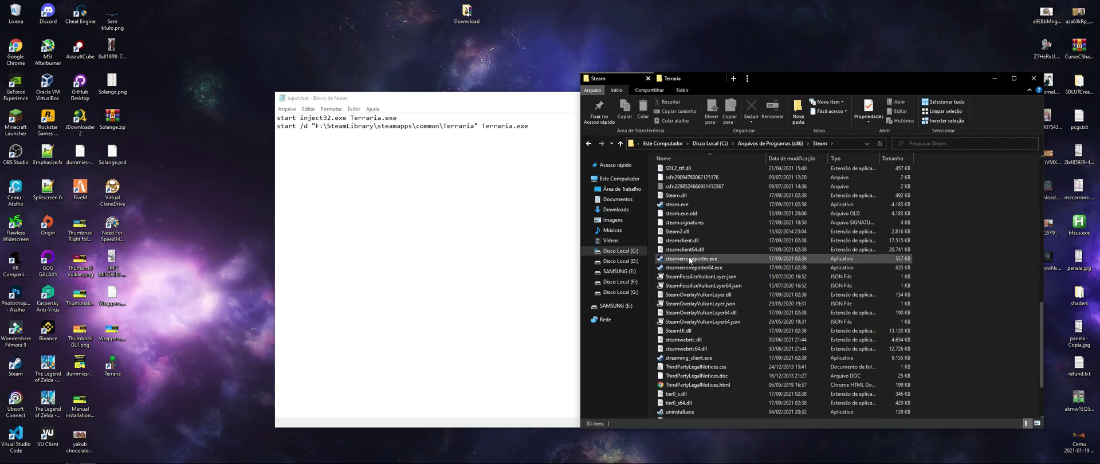
click(689, 204)
Copy the Steam folder path and replace the folder path in inject.bat's second line with C:\Program Files (x86)\Steam
click(833, 144)
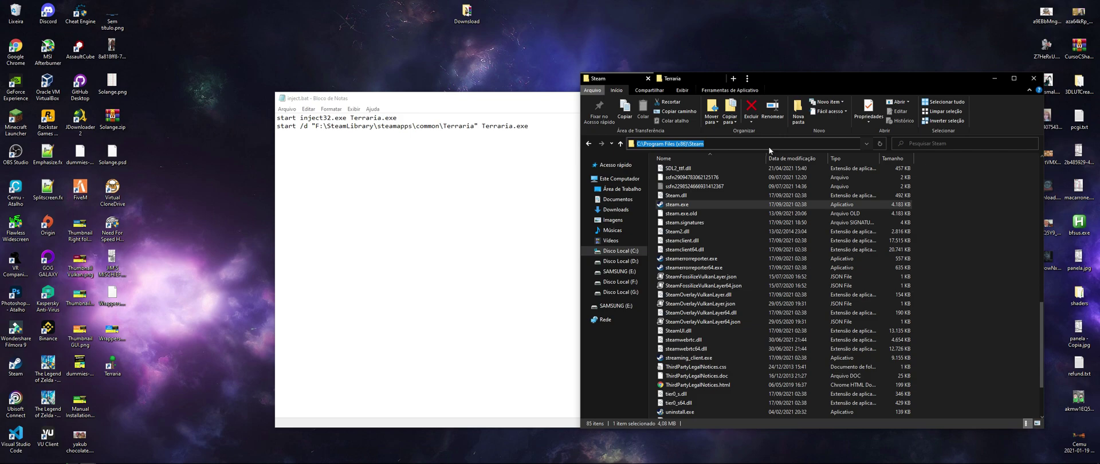
text(F:\SteamLibrary\steamapps\common\Terraria)
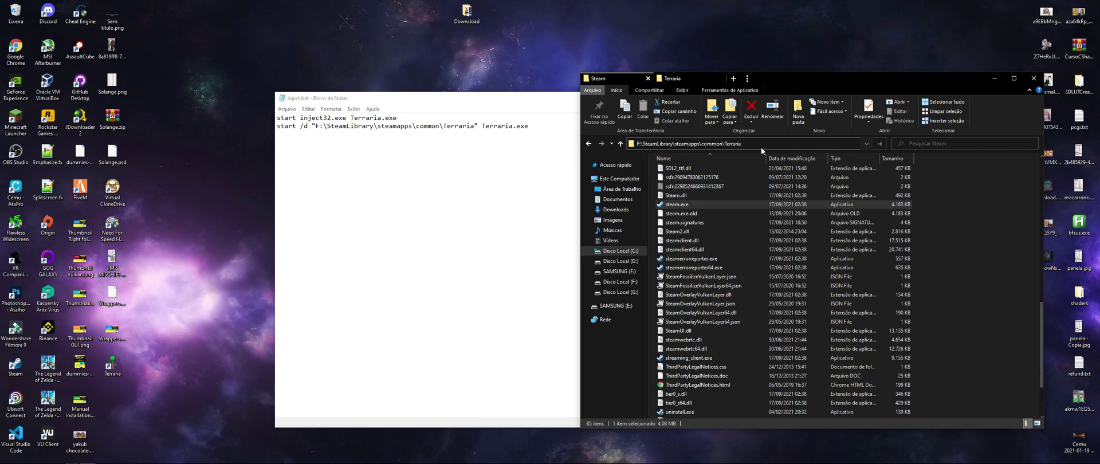
key(ctrl+a)
click(412, 155)
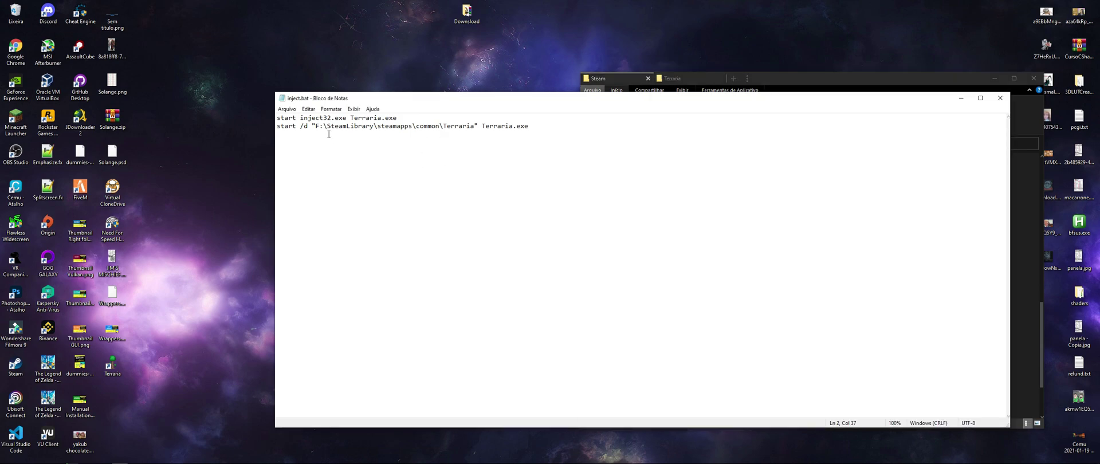
drag(315, 127, 475, 131)
text(C:\Program Files (x86)\Steam)
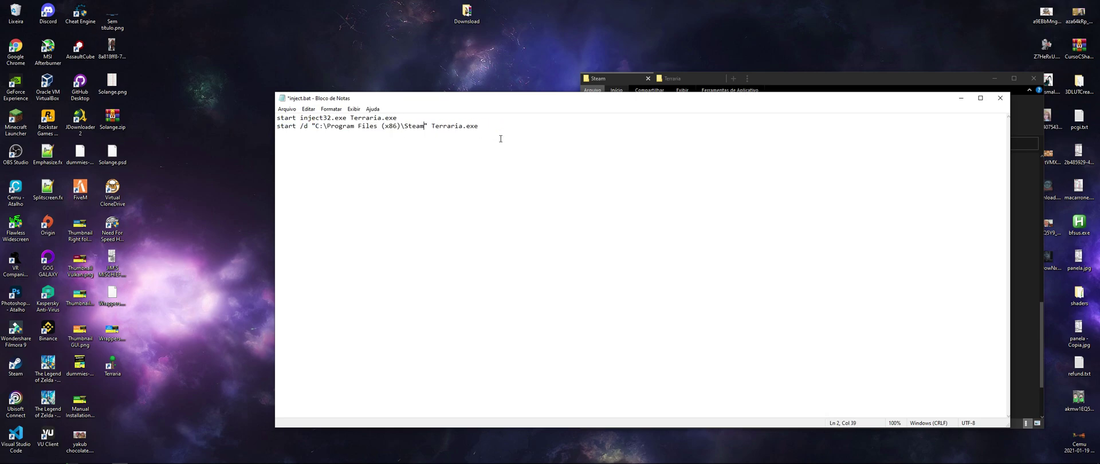
Replace Terraria.exe at the end of inject.bat's second line with steam.exe -applaunch
drag(435, 128, 486, 128)
key(BackSpace)
key(BackSpace)
key(BackSpace)
text(steam.exe -applaunch)
Check the Steam -applaunch AppID syntax in the ReShade Discord's help channel and return to inject.bat in Notepad
key(alt+Tab)
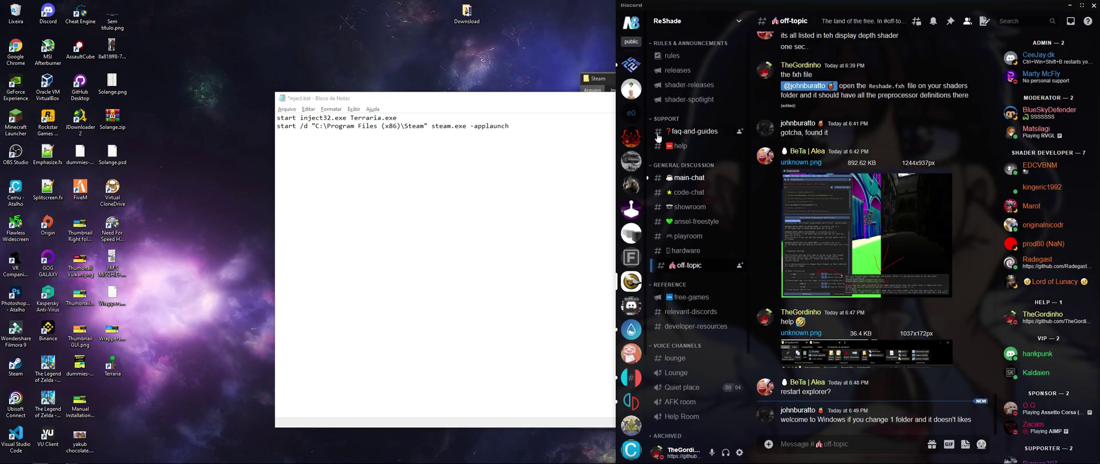
click(682, 146)
scroll(881, 320, up, 10)
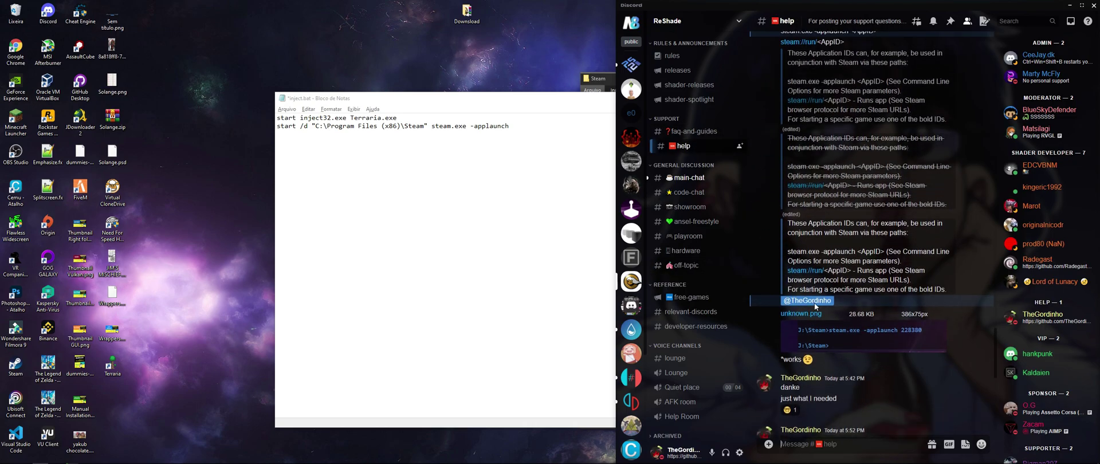
click(452, 126)
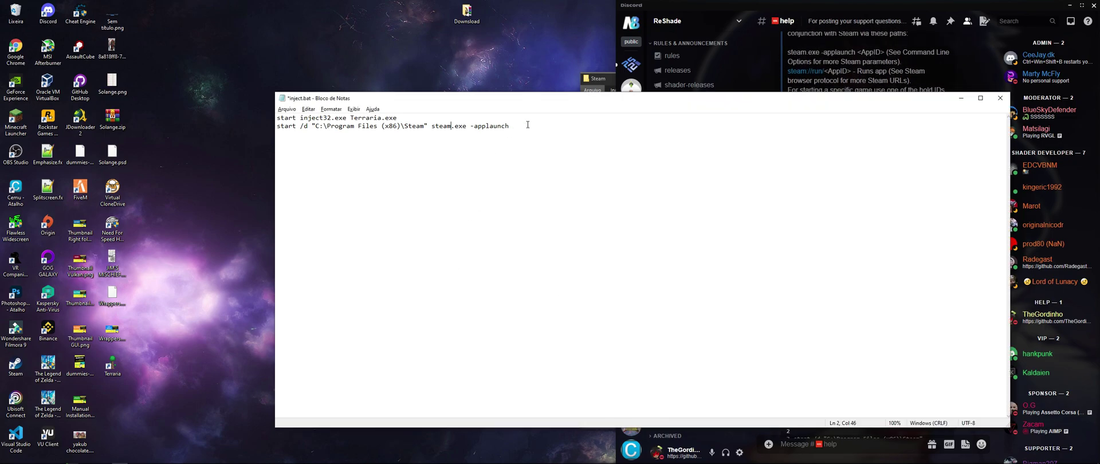
Look up Terraria's AppID in its Steam update properties, append 105600 to inject.bat's second line and save the file
key(alt+Tab)
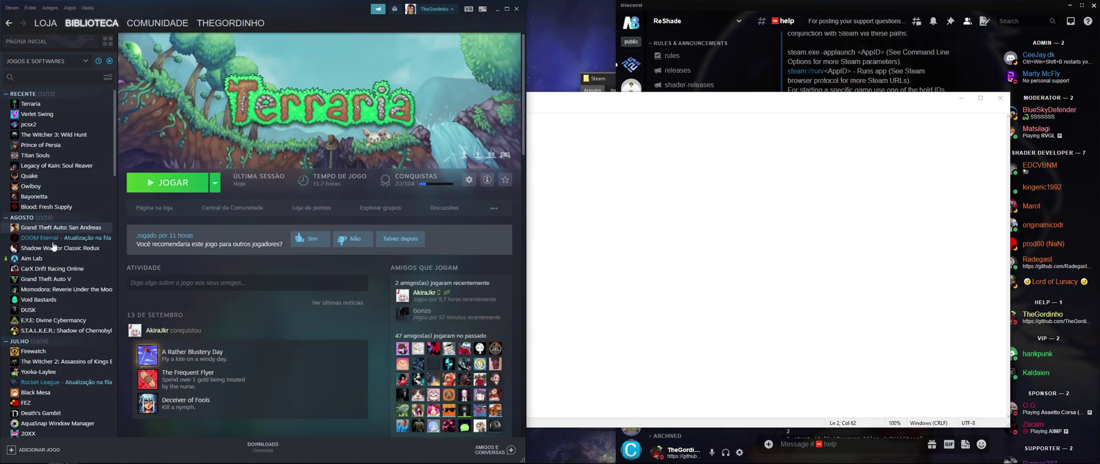
right_click(50, 105)
click(94, 152)
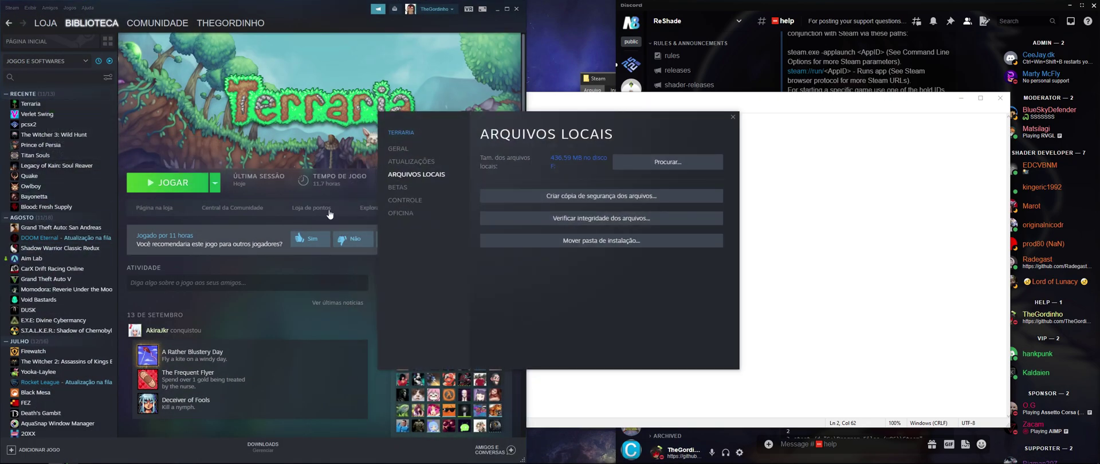
click(393, 163)
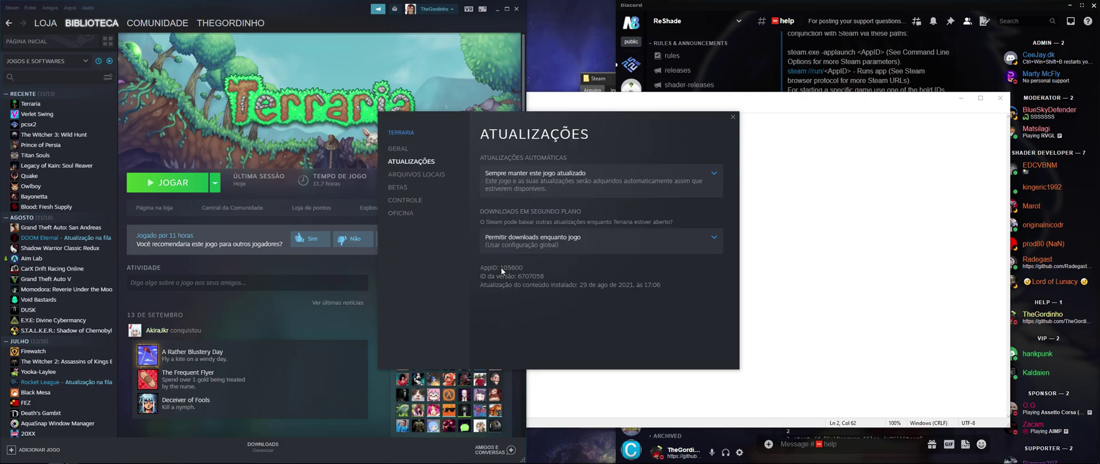
click(865, 198)
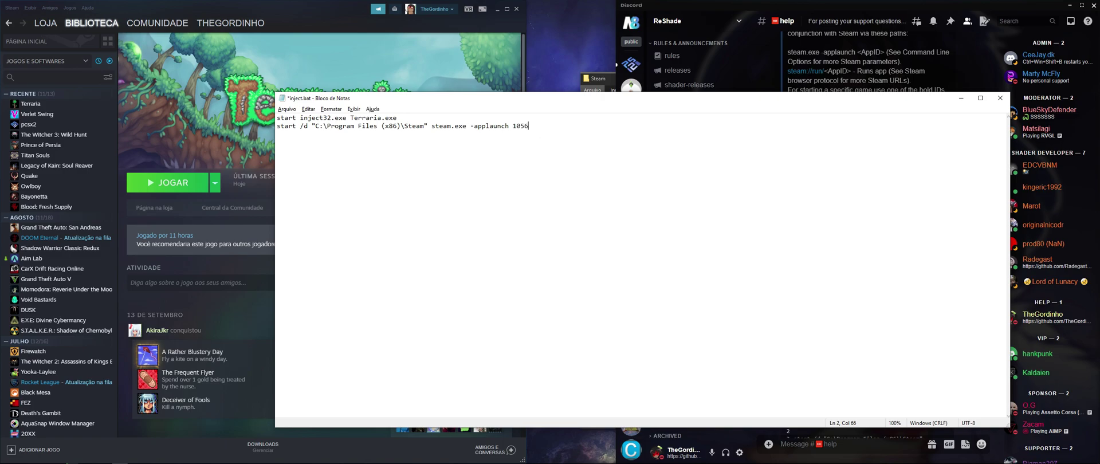
key(ctrl+s)
Bring up the Terraria folder in File Explorer and close inject.bat in Notepad
key(alt+Tab)
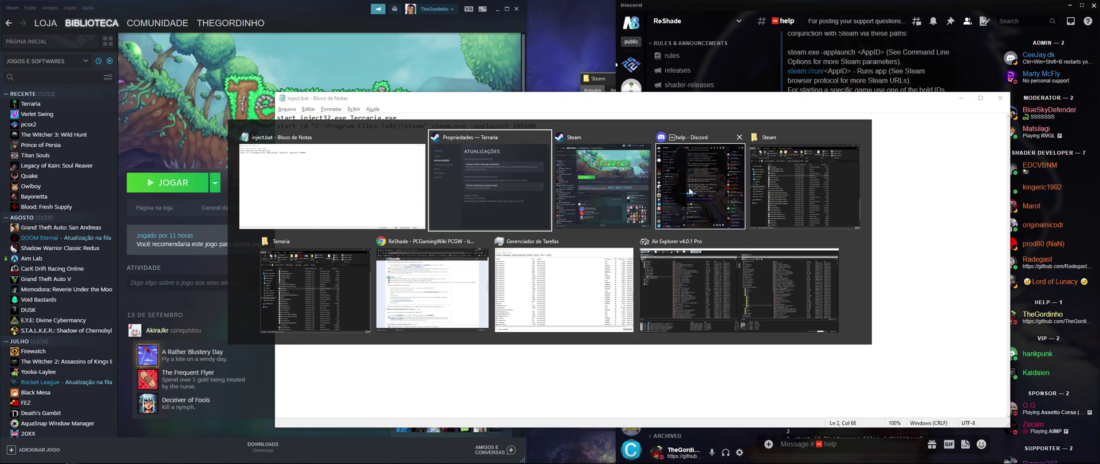
click(312, 277)
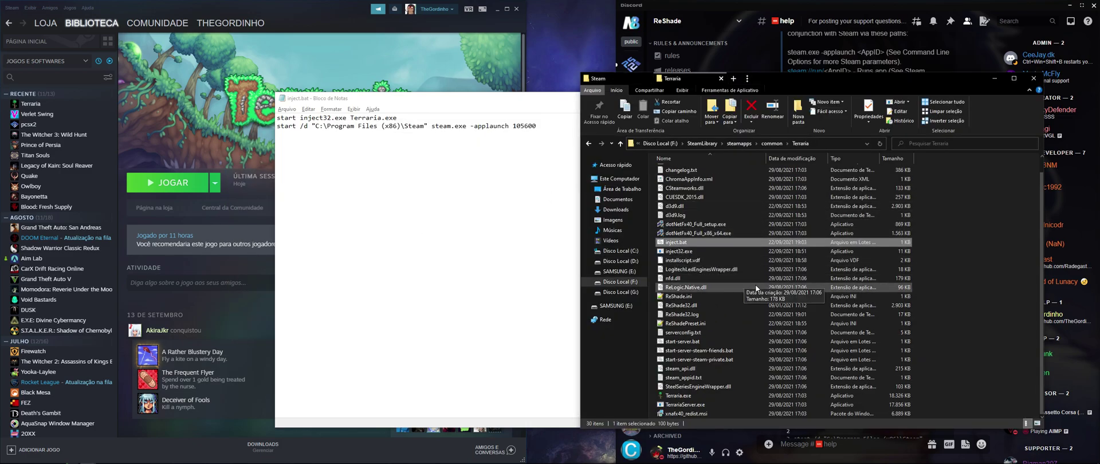
key(alt+Tab)
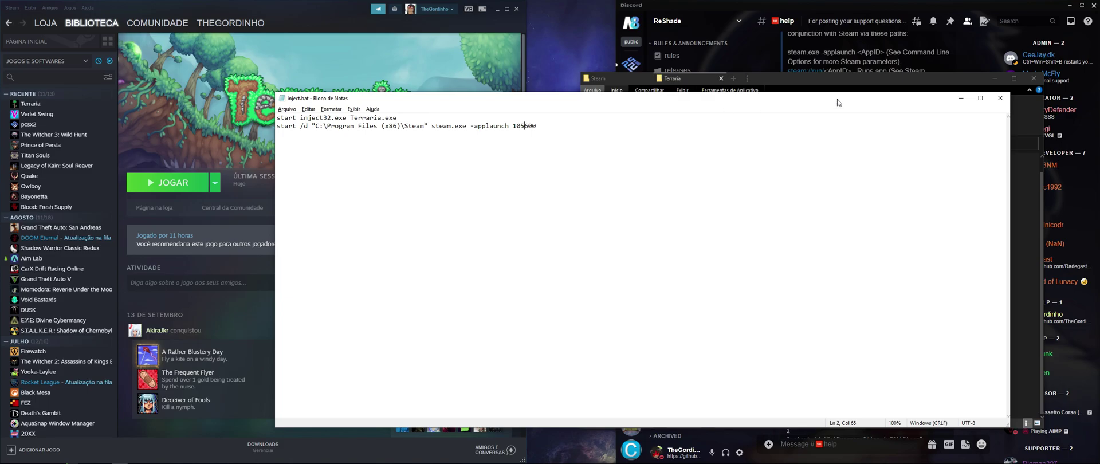
click(1000, 98)
Reopen inject.bat for editing to review its saved launch commands, and close it again
right_click(676, 242)
click(676, 242)
right_click(677, 243)
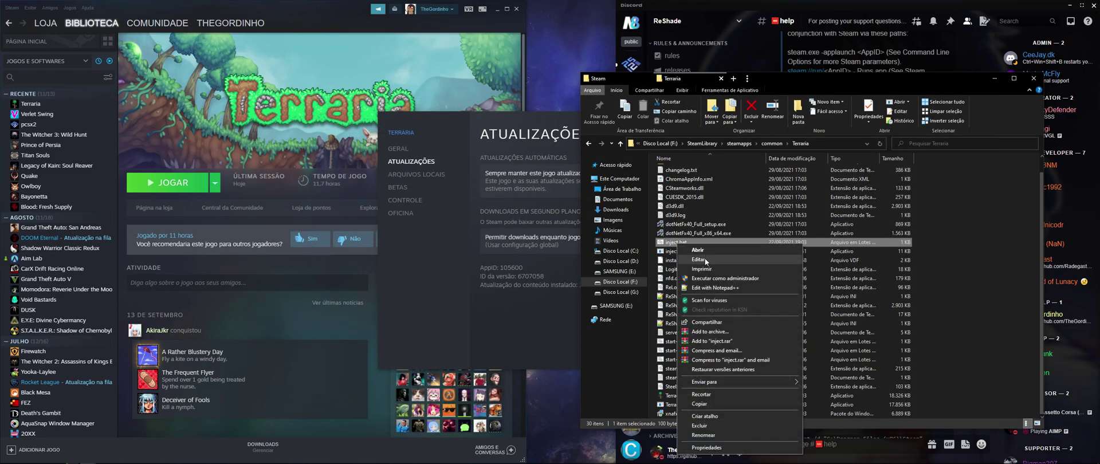
click(705, 261)
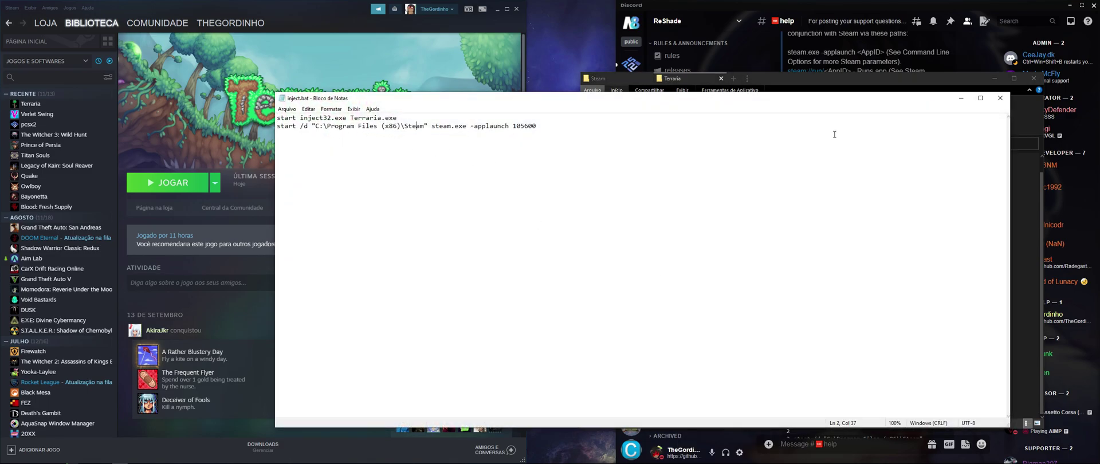
click(1001, 98)
Run inject.bat to launch Terraria through Steam, open the ReShade overlay in the game and widen its panel
double_click(676, 243)
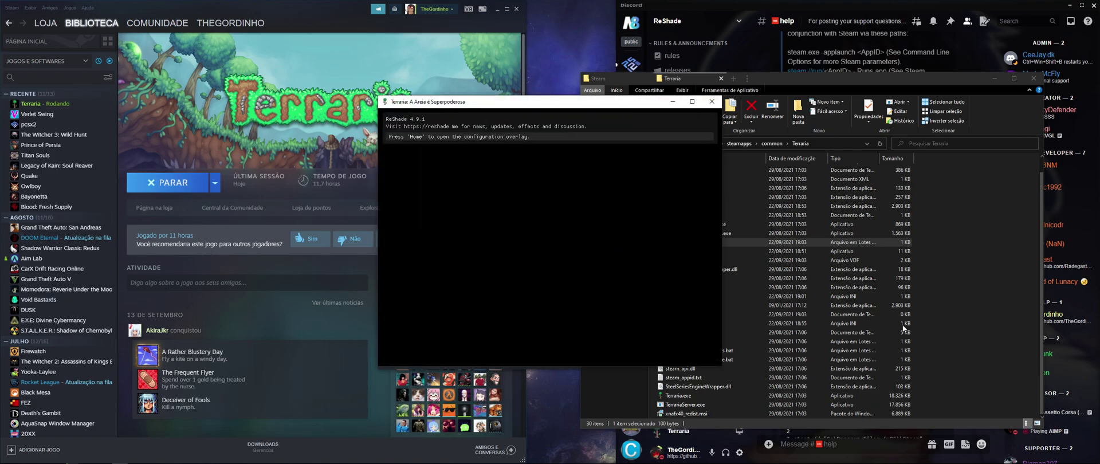
click(694, 397)
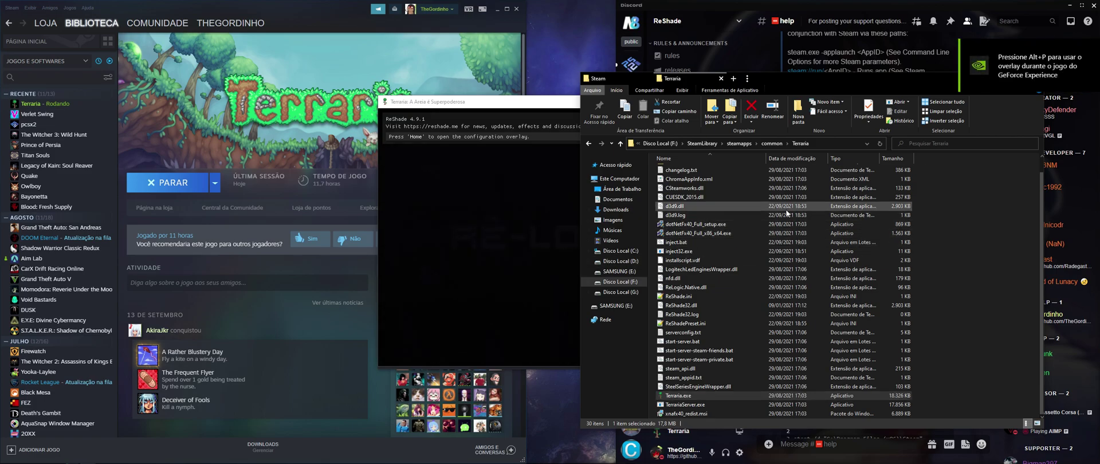
key(Home)
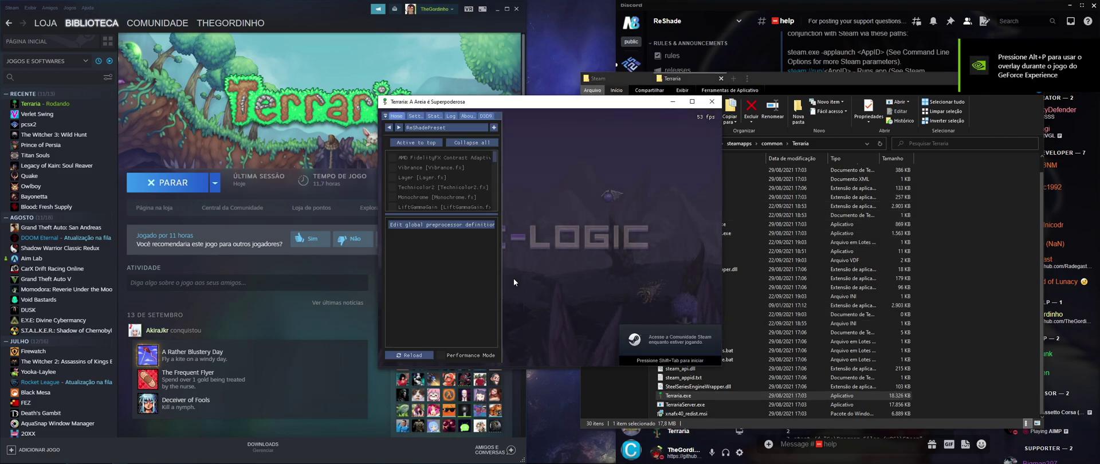
drag(499, 184, 574, 191)
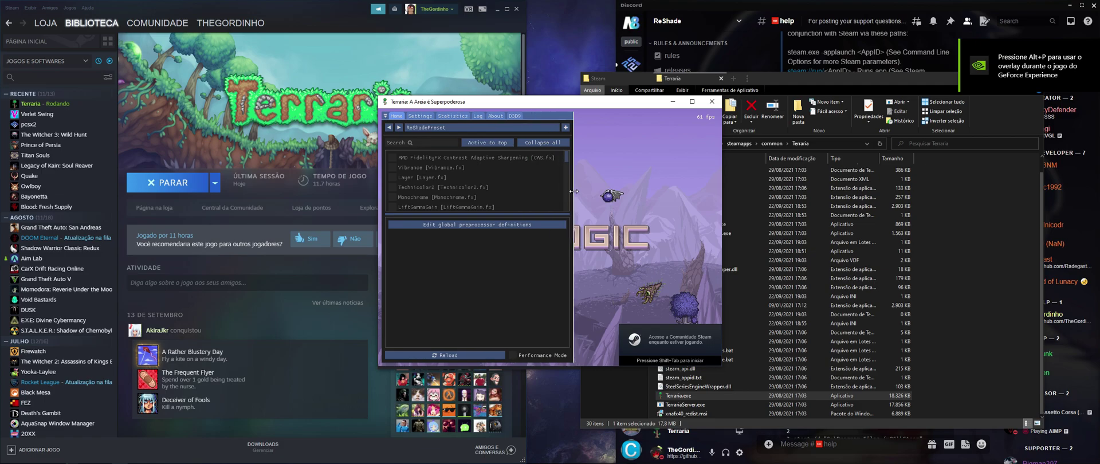